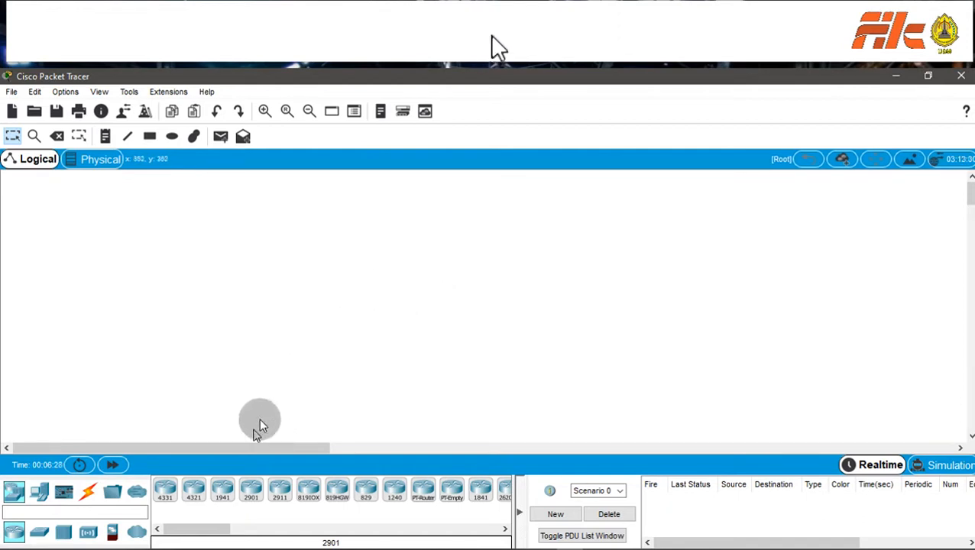
Step: Place four 2911 routers in a two-by-two arrangement on the empty logical workspace
click(279, 489)
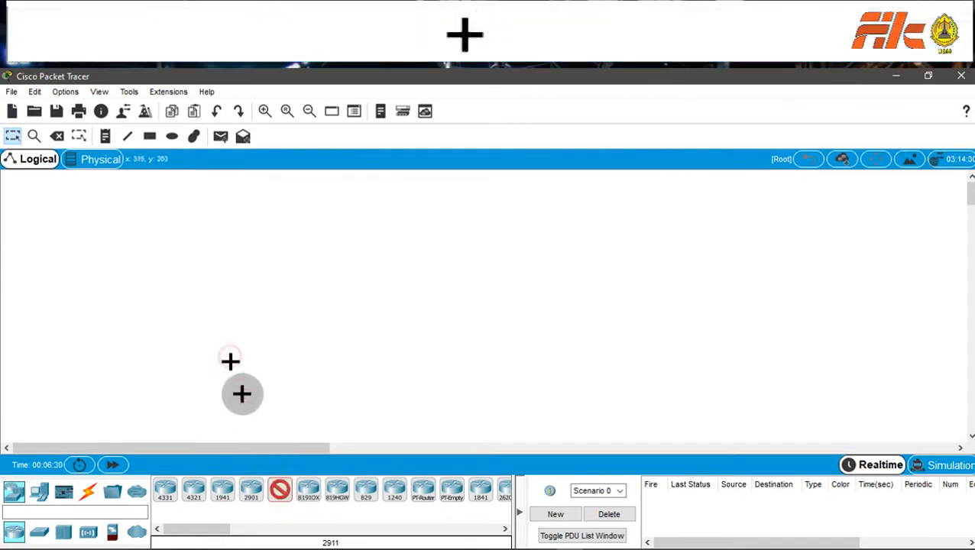
click(229, 358)
click(281, 493)
click(239, 237)
click(420, 238)
click(280, 493)
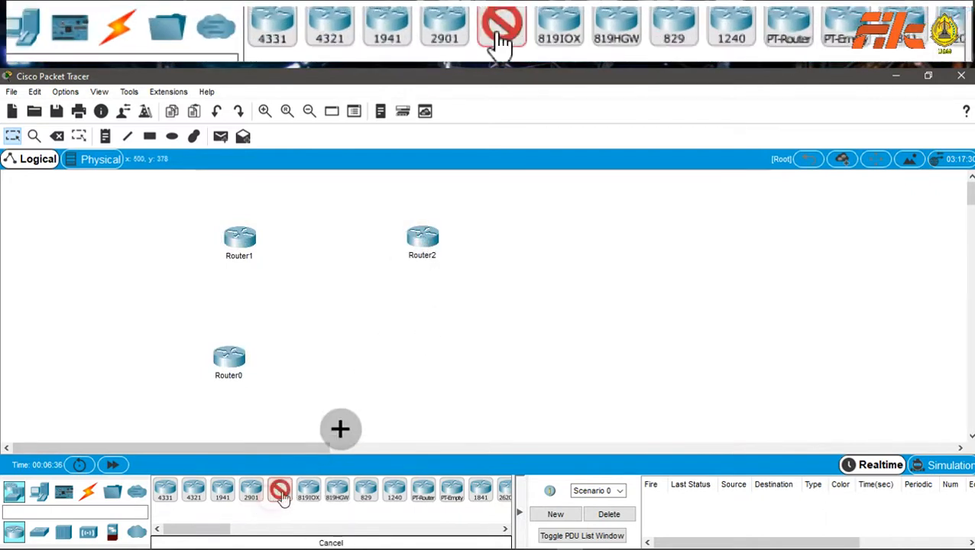
click(423, 358)
Step: Adjust the positions of Router2 and Router3, and shift all four routers together toward the right
drag(423, 241, 426, 249)
drag(423, 359, 417, 369)
drag(194, 245, 475, 382)
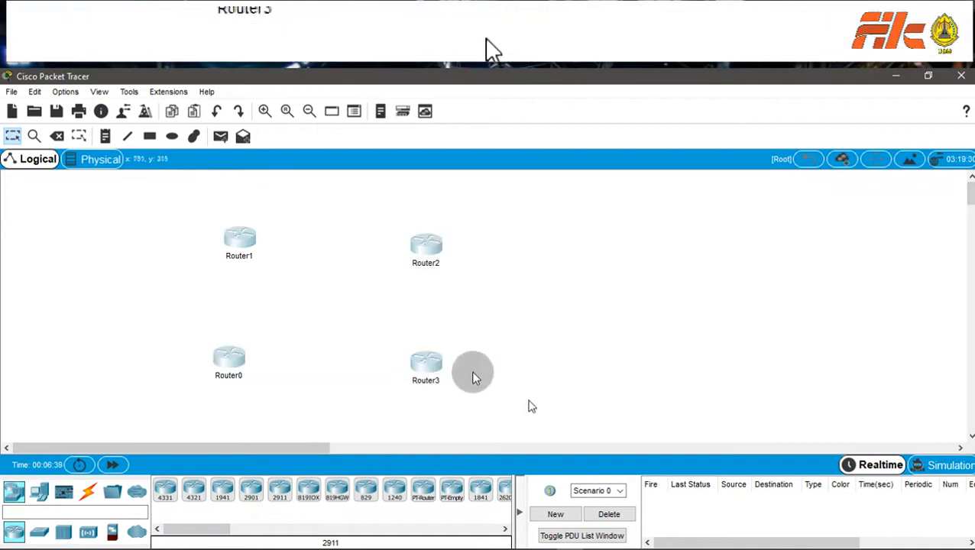
drag(423, 358, 485, 352)
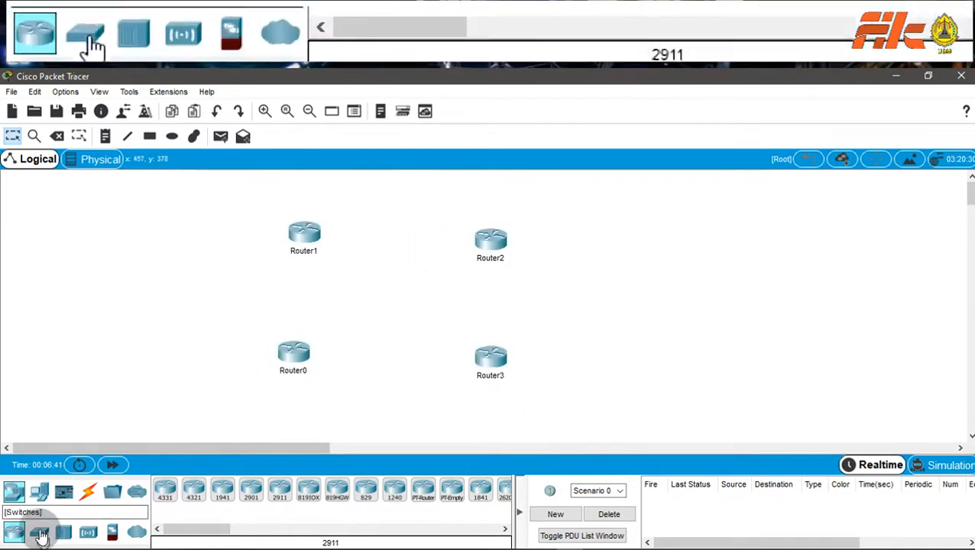
Step: Add two PCs, one beside Router1 on its left and one to the right of Router3
click(39, 491)
click(164, 493)
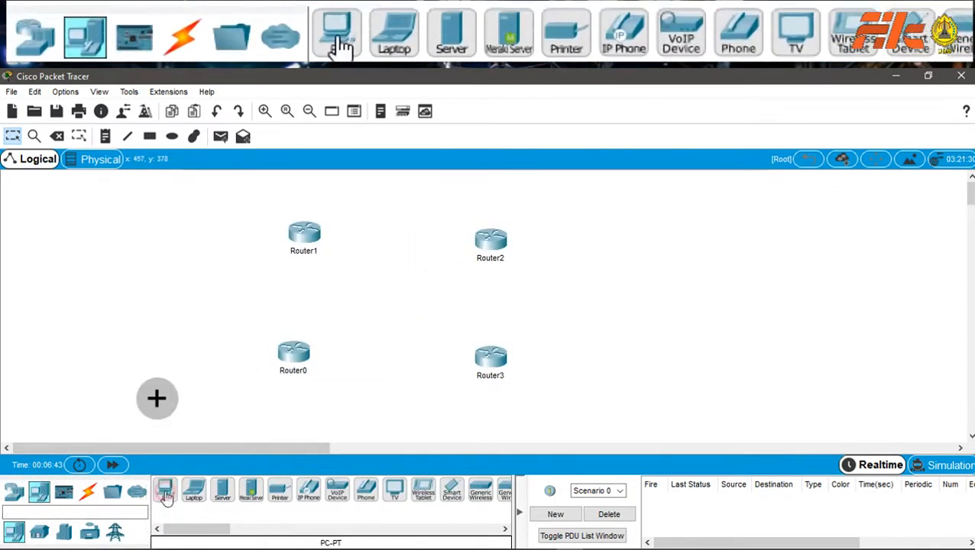
click(174, 223)
click(166, 490)
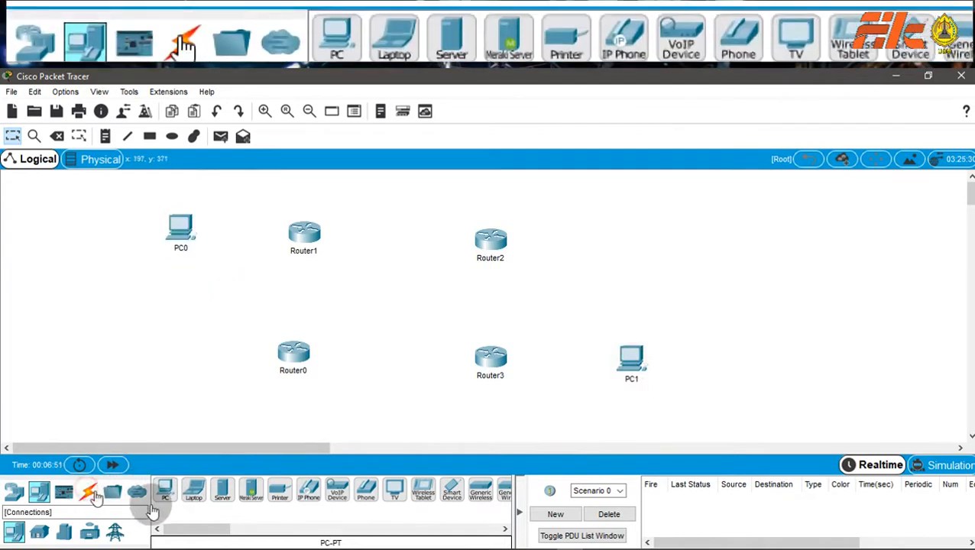
Step: Connect PC0's FastEthernet0 to Router1's GigabitEthernet0/0 with a copper straight-through cable
click(88, 491)
click(229, 495)
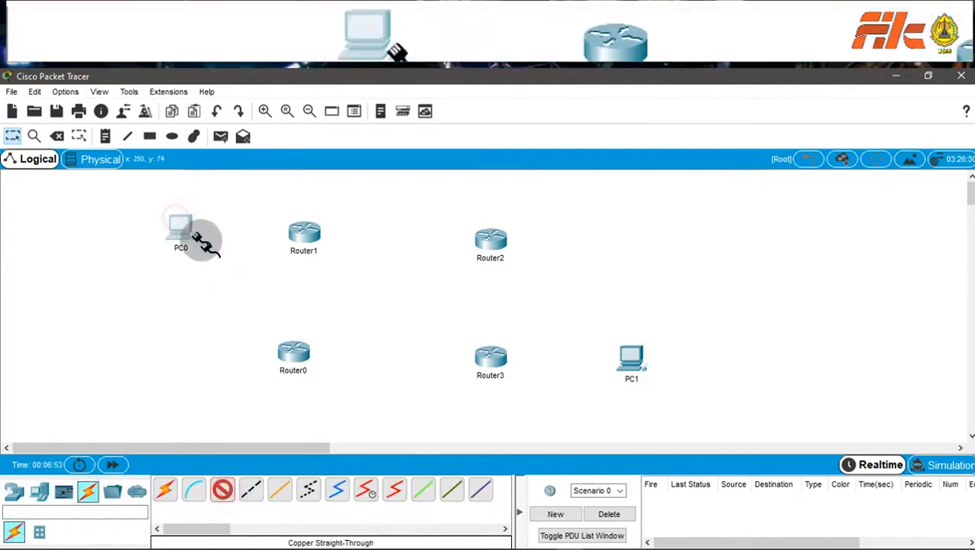
click(196, 238)
click(237, 292)
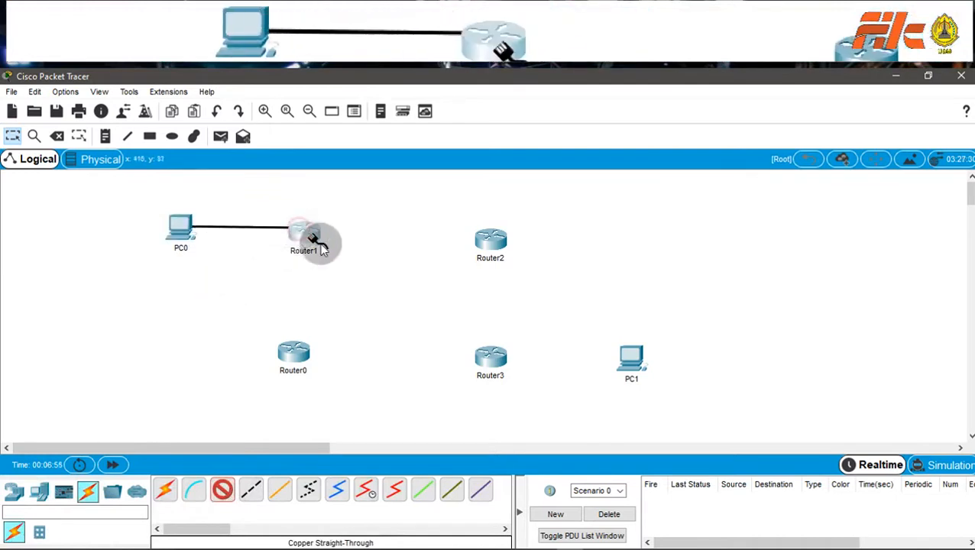
click(306, 233)
click(347, 272)
click(209, 308)
Step: Connect PC1's FastEthernet0 to Router3's GigabitEthernet0/0 with a copper straight-through cable
click(220, 492)
click(632, 353)
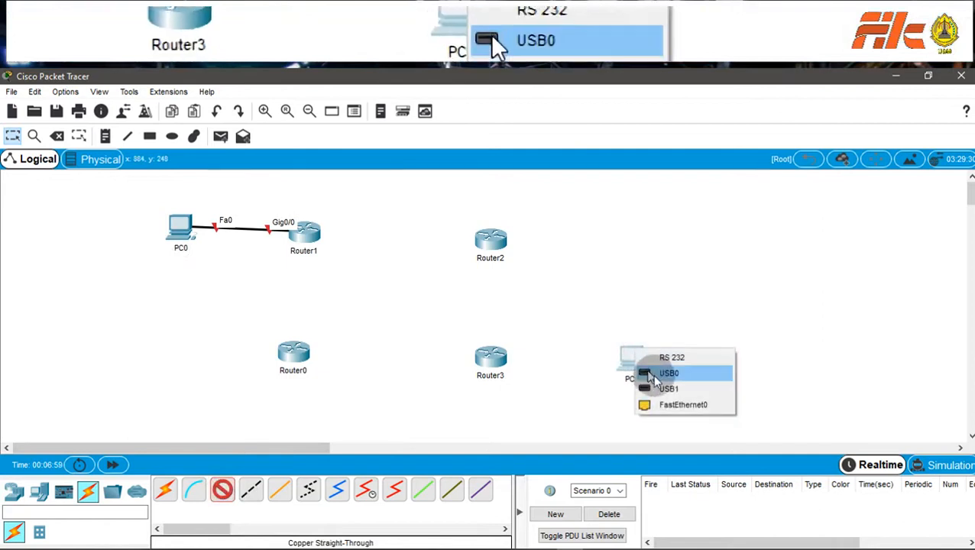
click(665, 404)
click(502, 359)
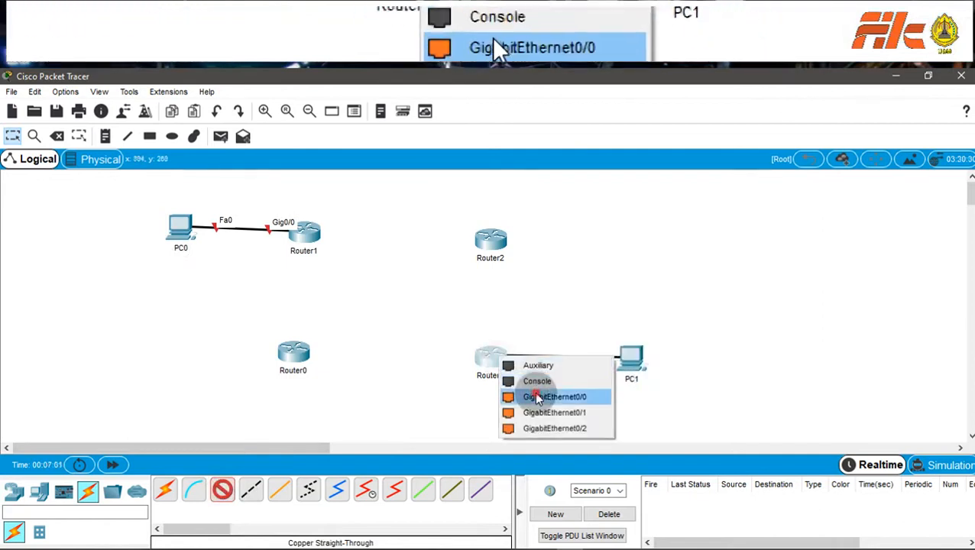
click(537, 396)
Step: Link GigabitEthernet0/1 of Router1 and Router2 with a copper straight-through cable, and move Router2 up slightly to level the link
click(222, 492)
click(311, 231)
click(347, 271)
click(490, 240)
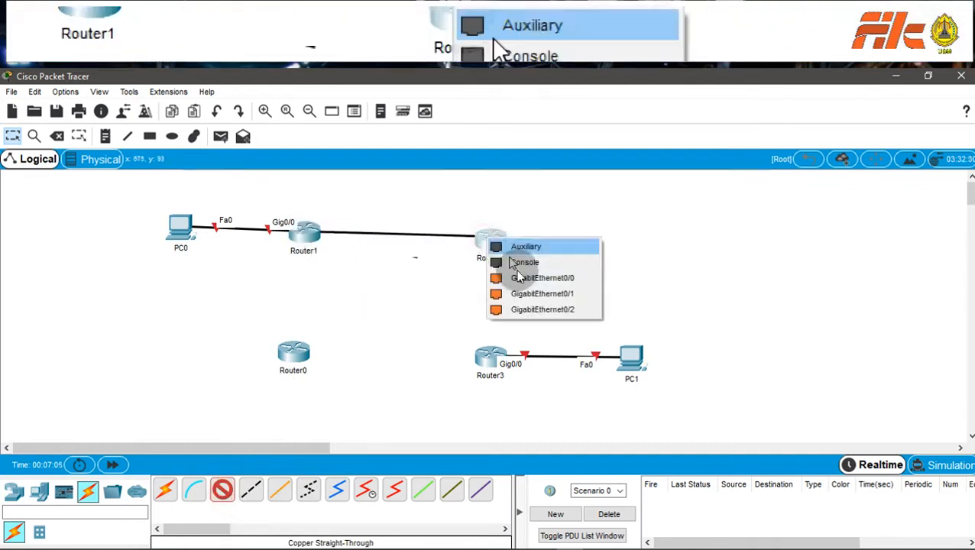
click(523, 293)
drag(491, 238, 495, 230)
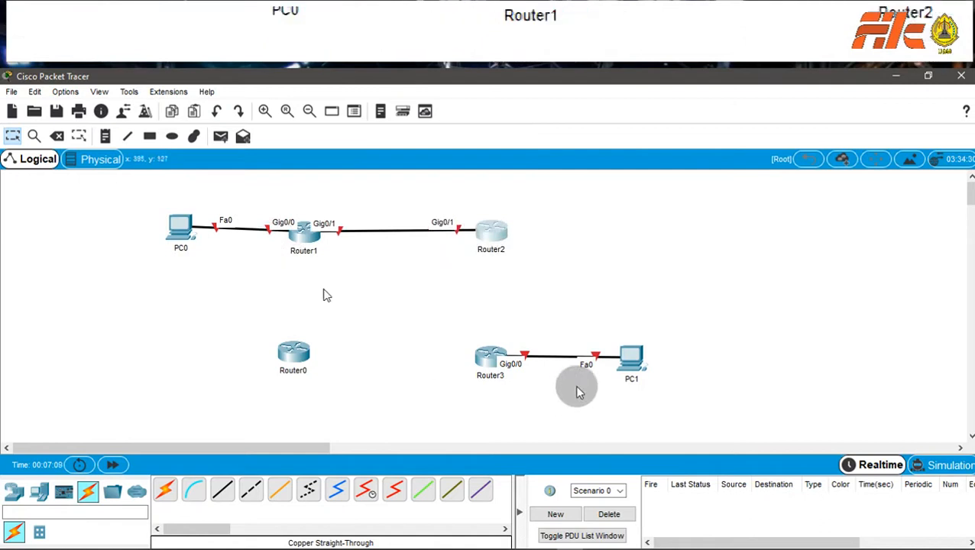
Step: Link Router3's GigabitEthernet0/1 to Router0's GigabitEthernet0/1 with a copper straight-through cable
click(223, 490)
click(489, 358)
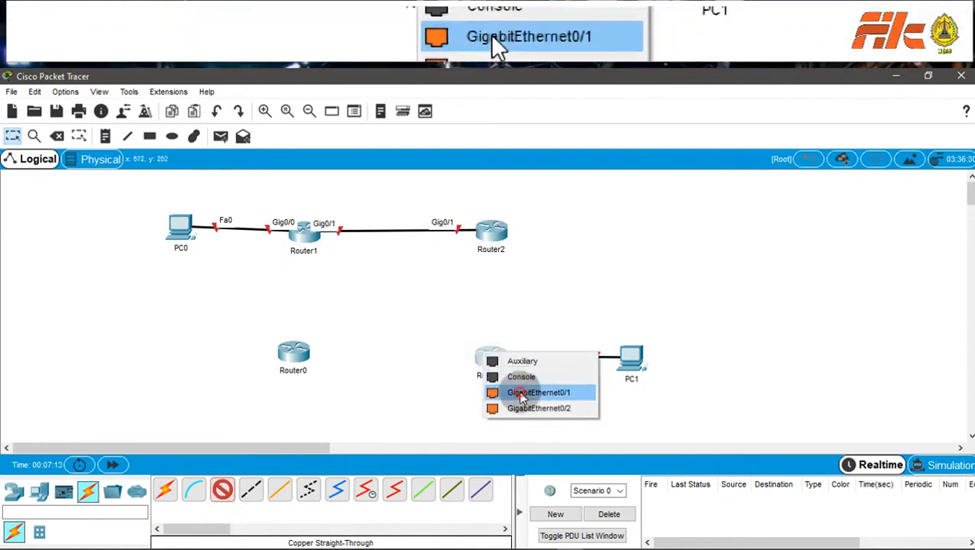
click(527, 392)
click(294, 355)
click(345, 410)
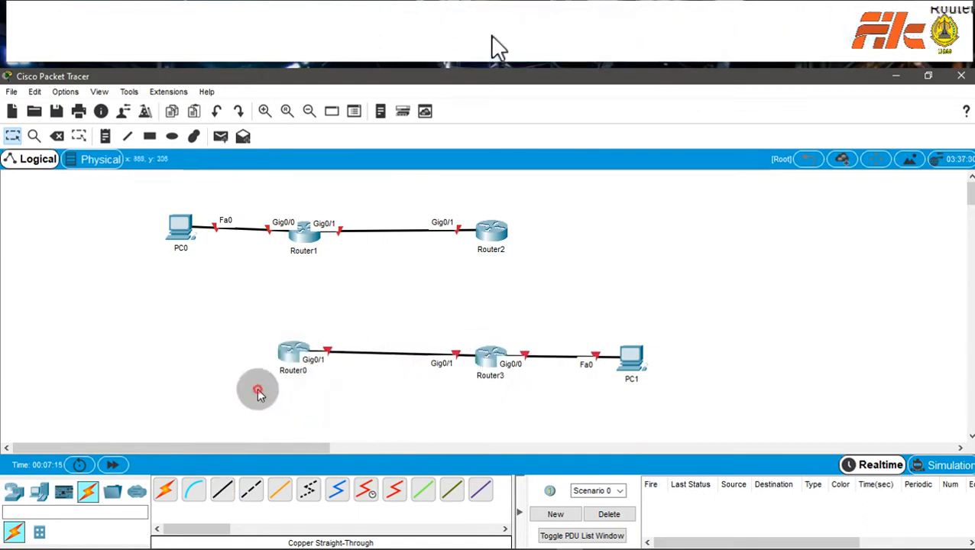
Step: Link Router0's GigabitEthernet0/2 to Router1's GigabitEthernet0/2 with a copper straight-through cable
click(222, 489)
click(304, 241)
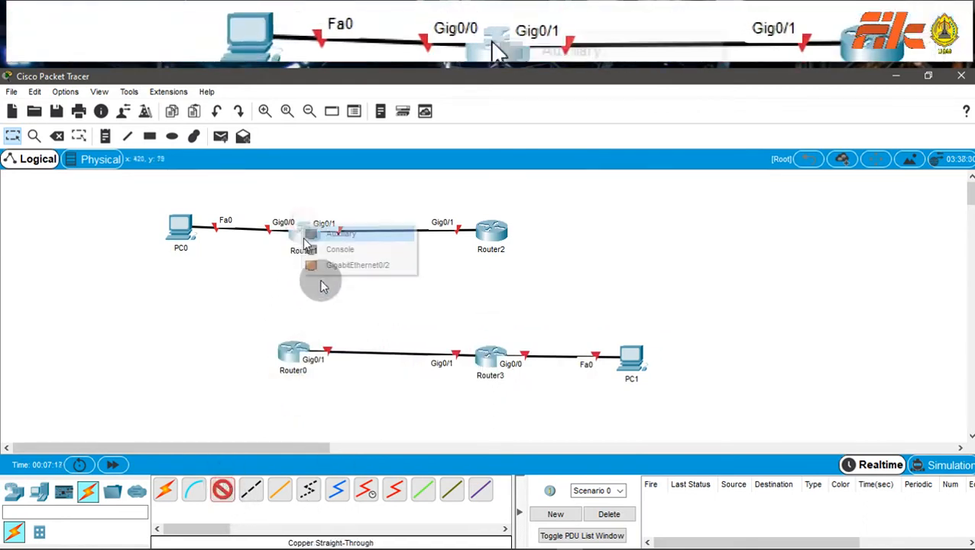
click(322, 266)
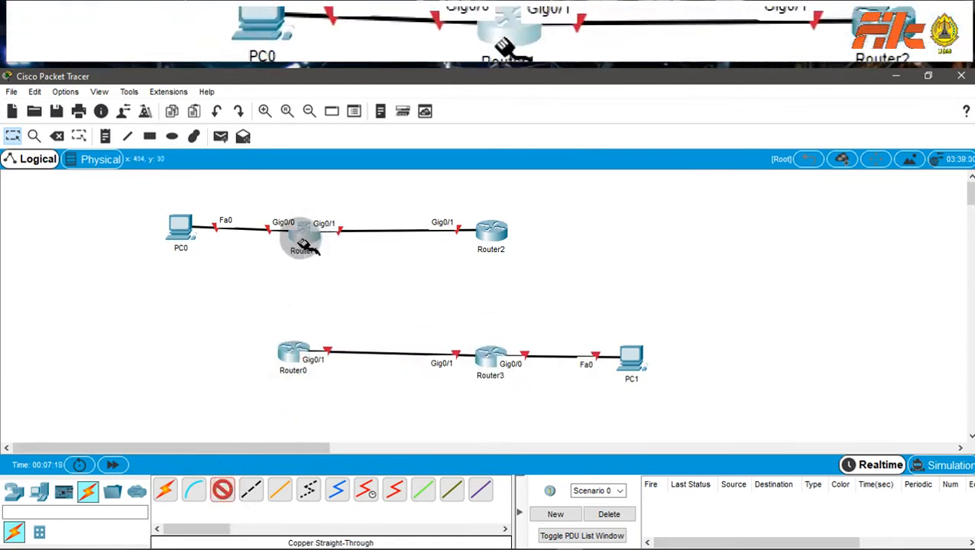
click(292, 353)
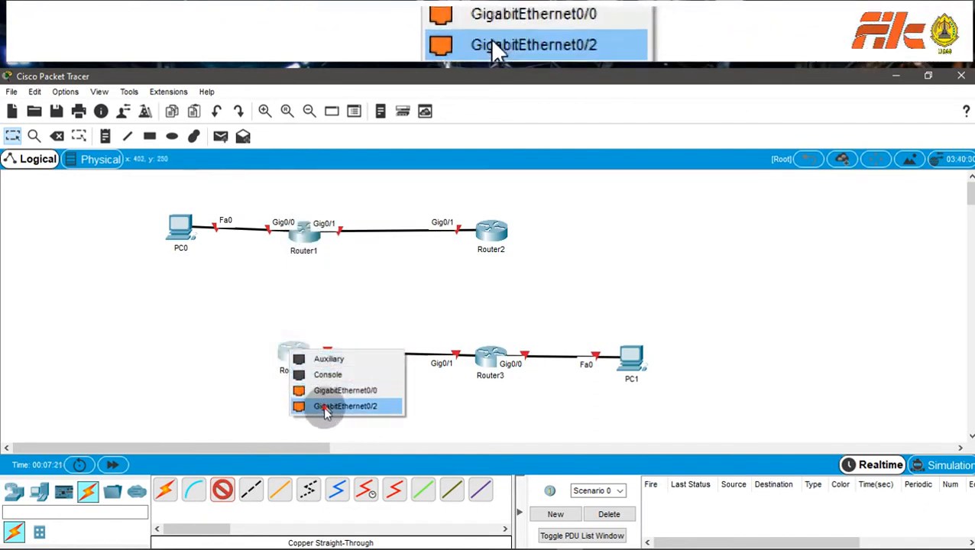
click(324, 405)
click(305, 238)
click(321, 277)
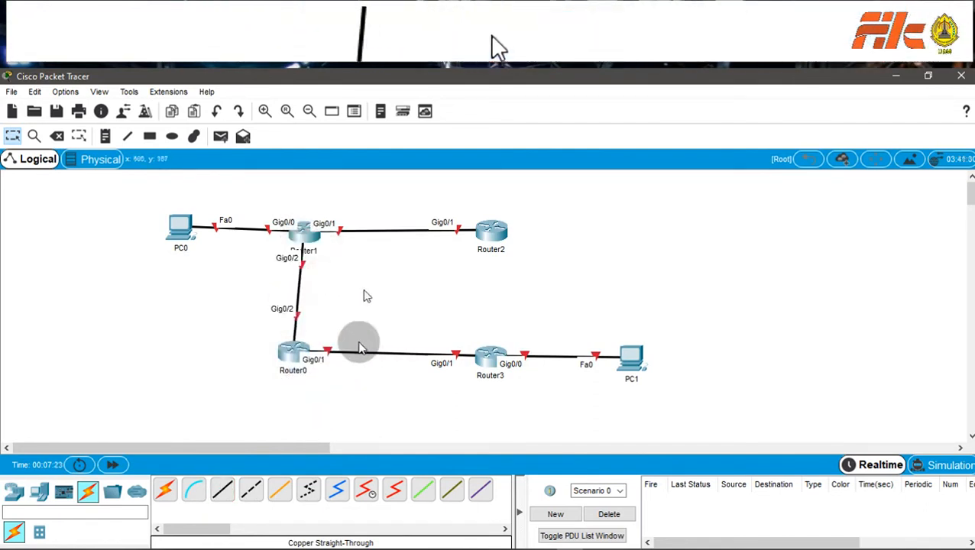
Step: Link Router2's GigabitEthernet0/2 to Router3's GigabitEthernet0/2 with a copper straight-through cable
click(221, 490)
click(498, 223)
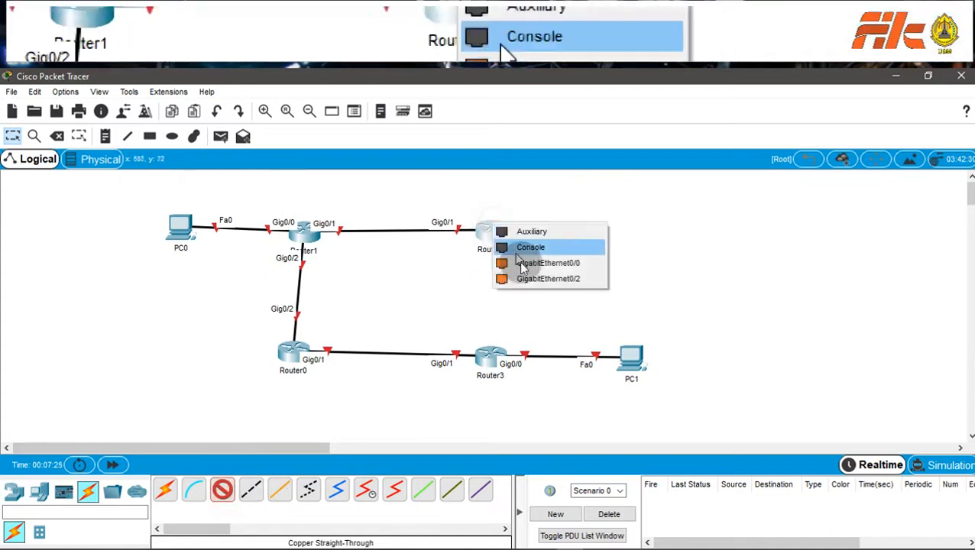
click(513, 276)
click(488, 353)
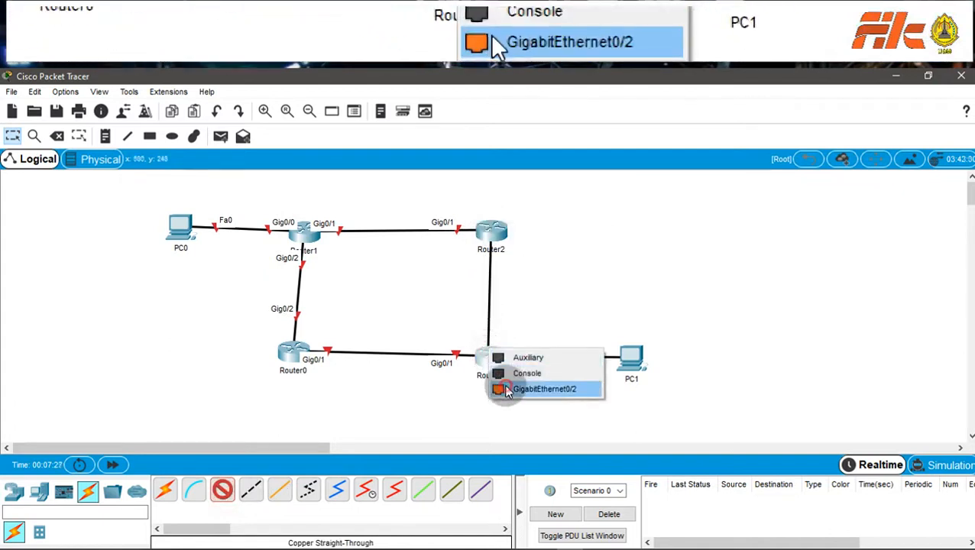
click(504, 389)
Step: Link Router2's GigabitEthernet0/0 diagonally to Router0's GigabitEthernet0/0 with a copper straight-through cable
click(229, 490)
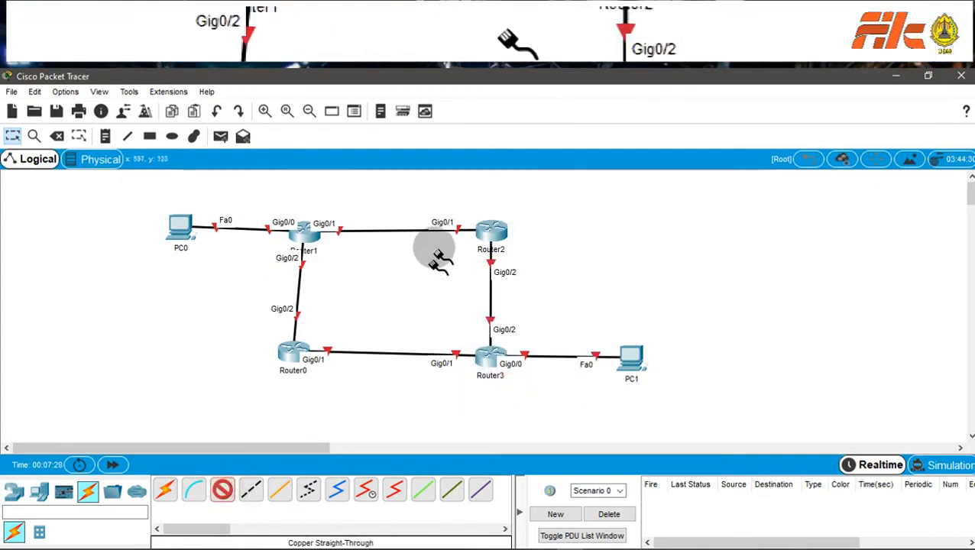
click(307, 237)
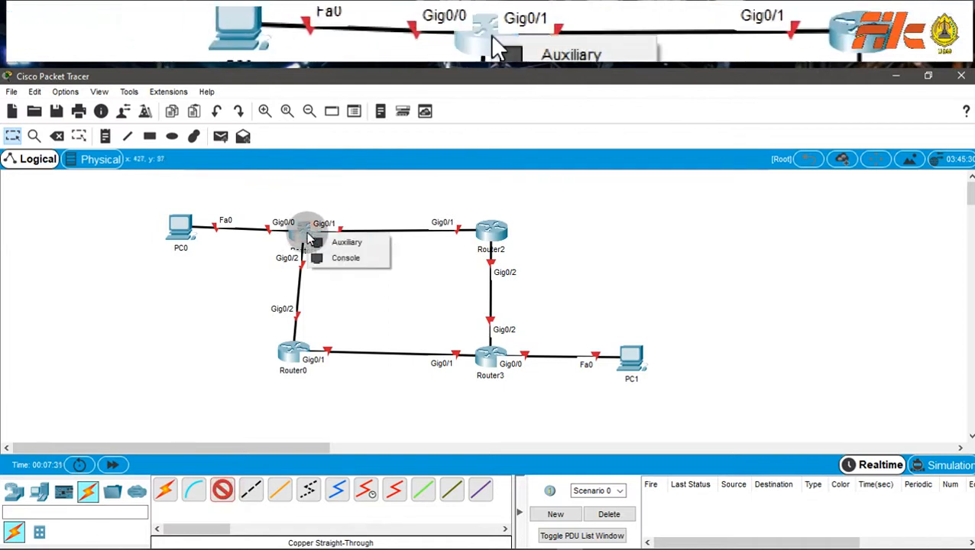
click(497, 231)
click(498, 231)
click(494, 231)
click(493, 232)
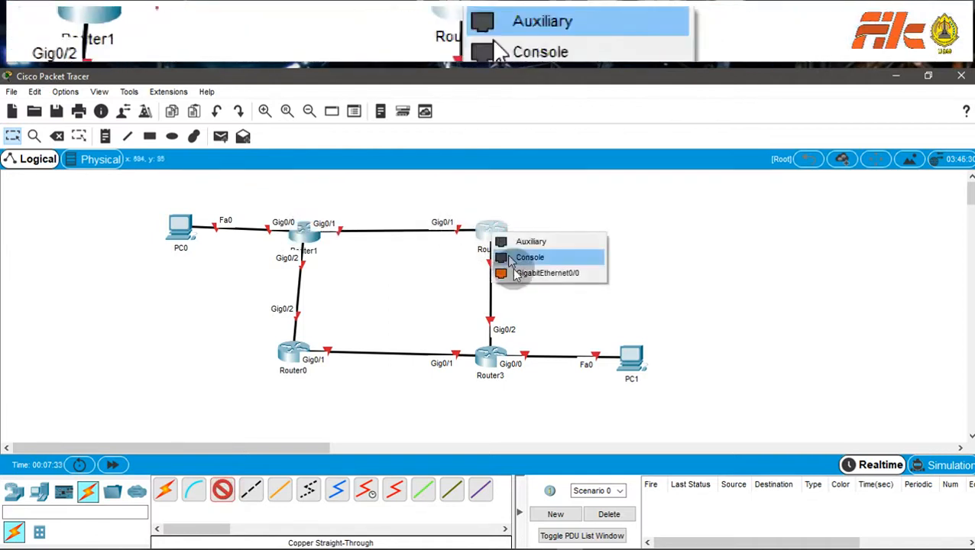
click(519, 274)
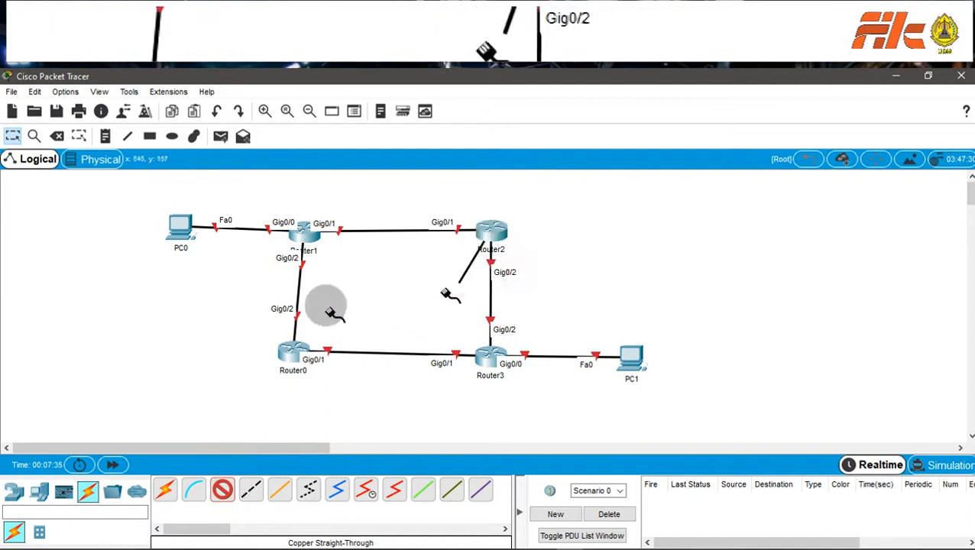
click(291, 351)
click(355, 385)
Step: Nudge Router1, Router0 and PC0 so that their links run straighter
click(290, 231)
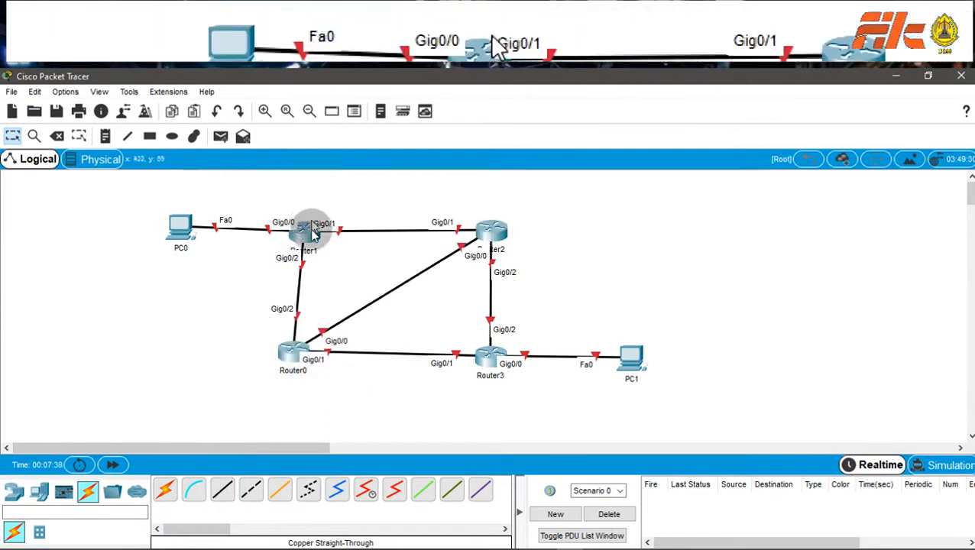
drag(308, 232, 296, 231)
drag(289, 350, 295, 362)
click(607, 279)
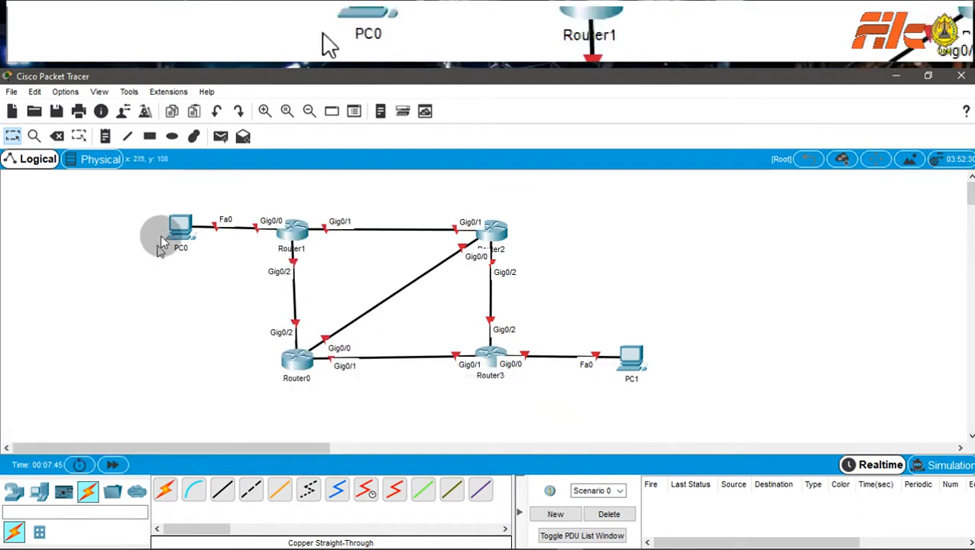
drag(178, 227, 180, 232)
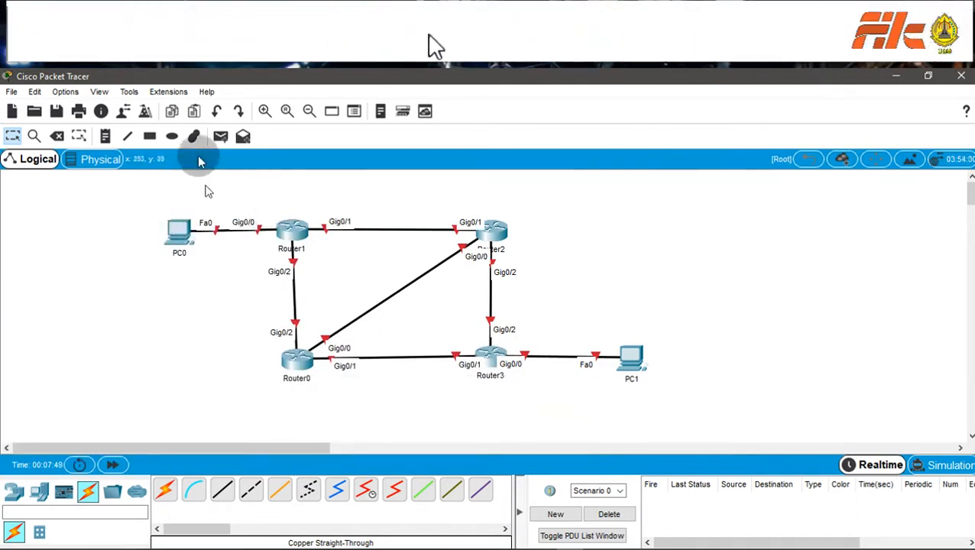
Step: Add the notes 192.168.0.0/24 above the PC0–Router1 link and 192.168.1.0/24 below the Router3–PC1 link
click(106, 136)
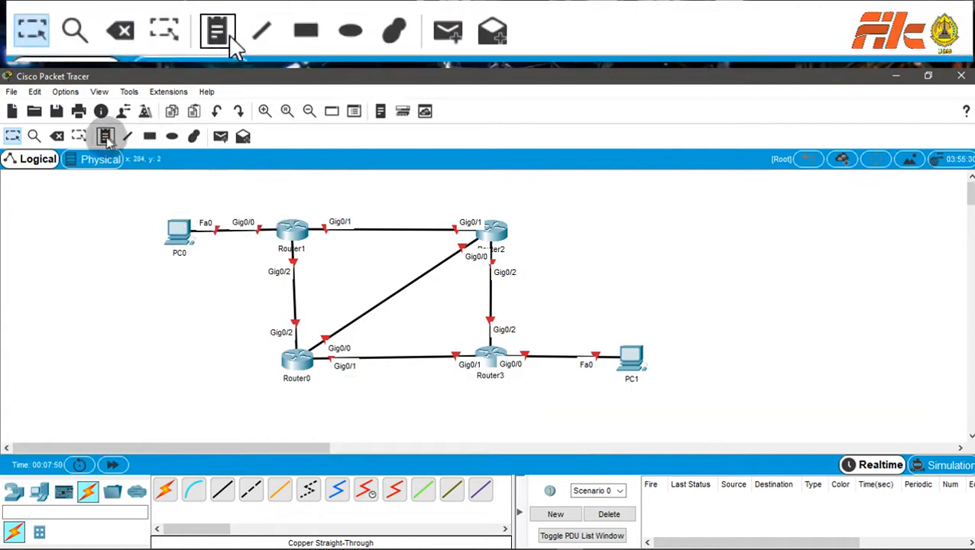
click(192, 197)
text(192.168.0.0/24)
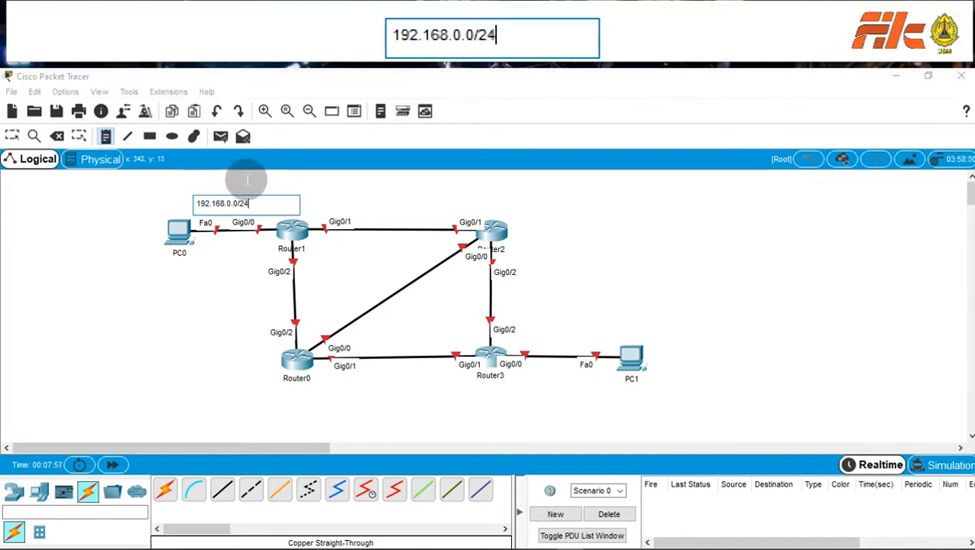
click(533, 386)
text(192.168.1.0/24)
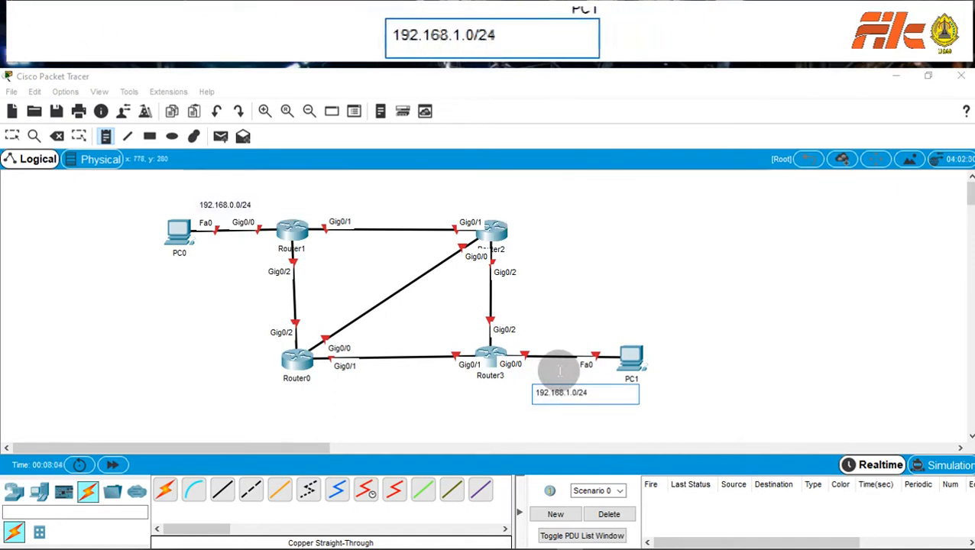
Step: Add the note 10.10.10.0/30 for the Router1–Router2 link and position it just above the link
click(359, 208)
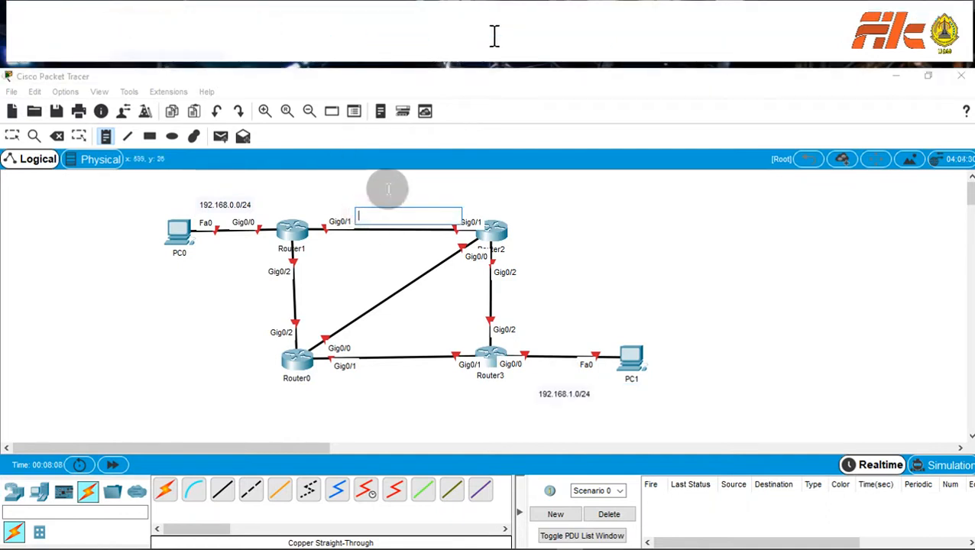
text(10.10.10)
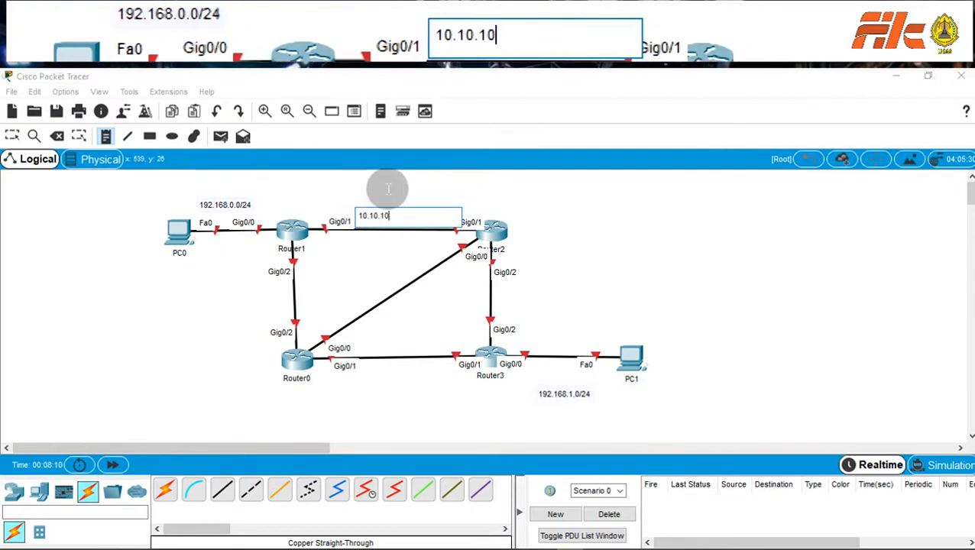
text(.0.30)
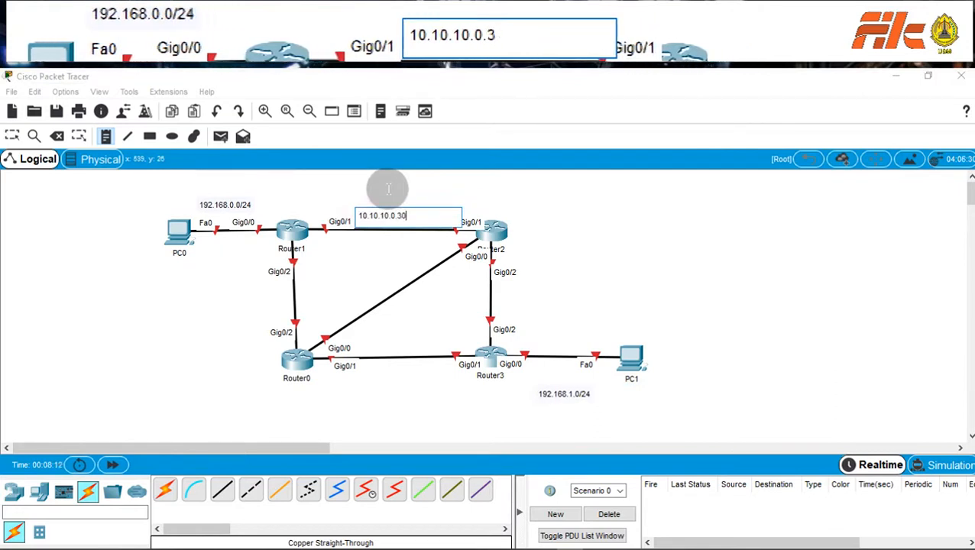
key(BackSpace)
text(/)
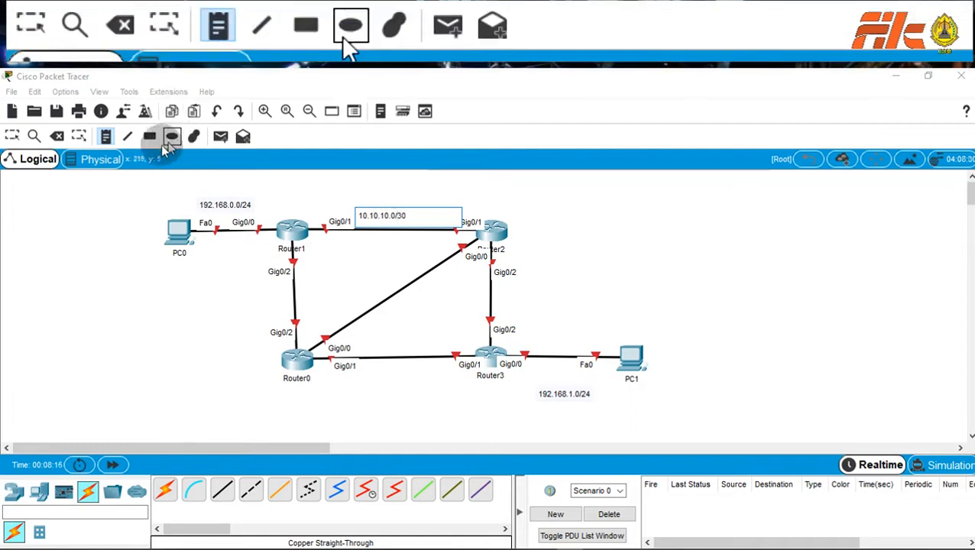
click(17, 137)
click(390, 219)
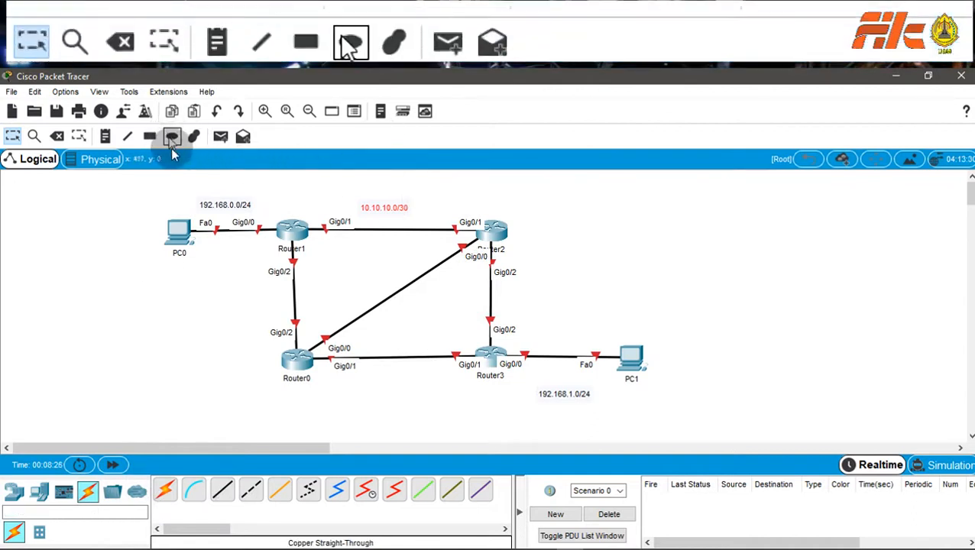
Step: Add the notes 10.10.20.0/30 beside the Router1–Router0 link and 10.10.30.0/30 above the diagonal Router0–Router2 link
click(105, 136)
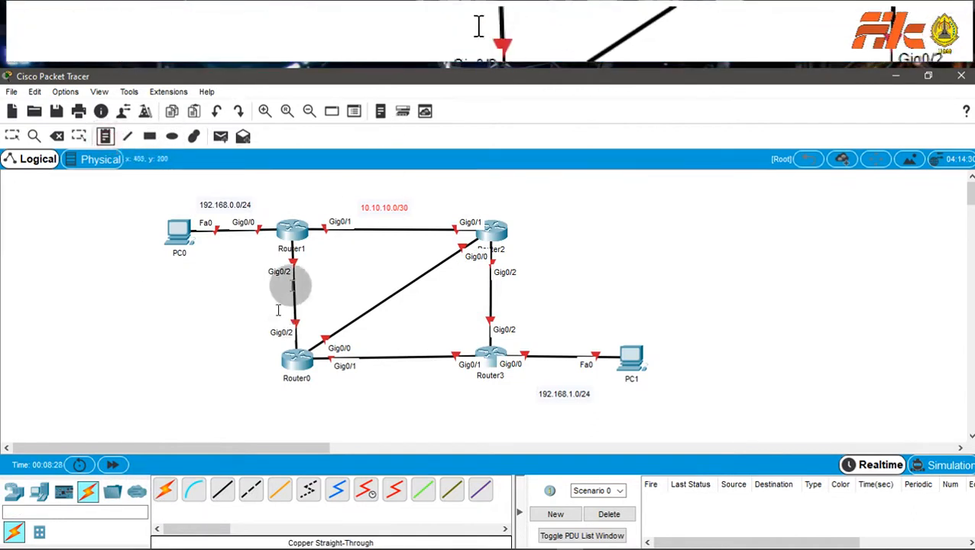
click(302, 287)
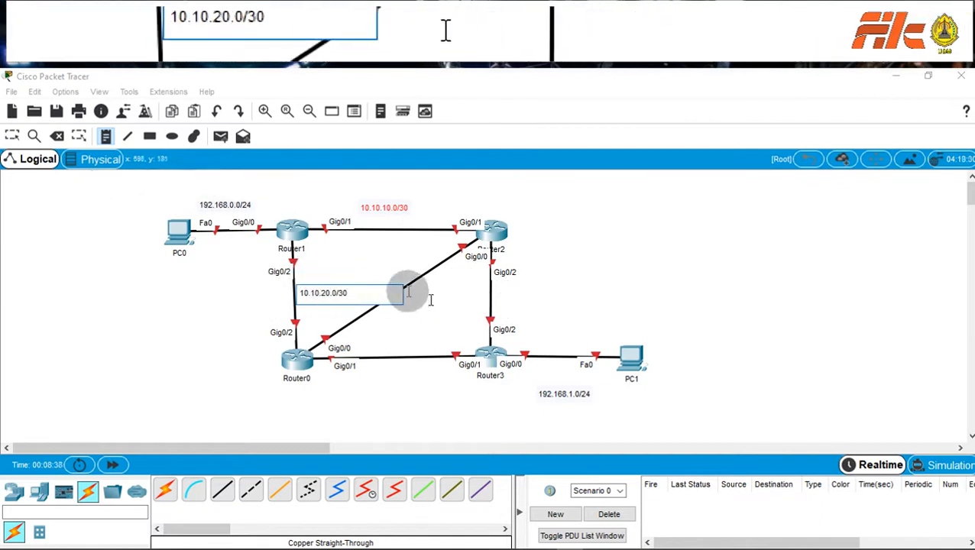
click(378, 271)
text(10.10.30.0/30)
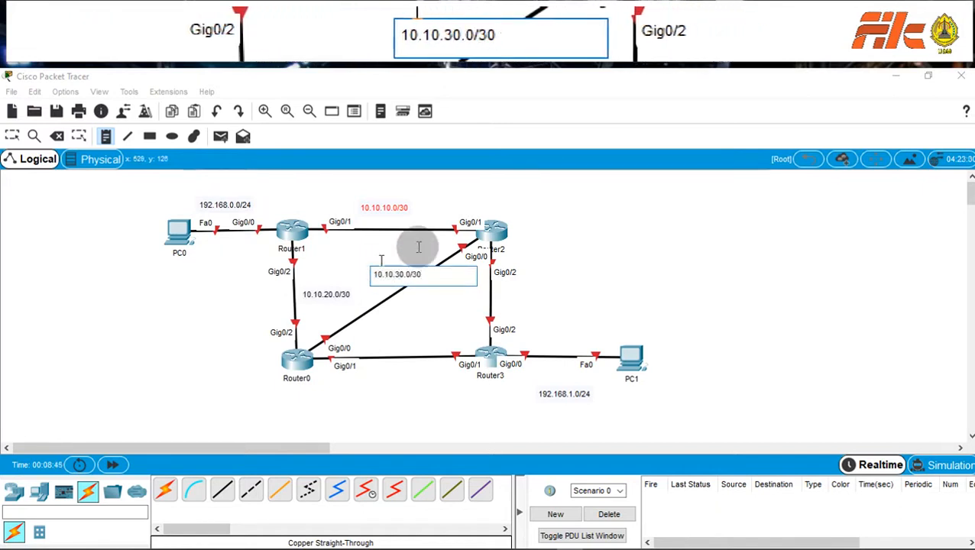
Step: Add the notes 10.10.40.0/30 beside the Router2–Router3 link and 10.10.50.0/30 below the Router0–Router3 link
click(522, 295)
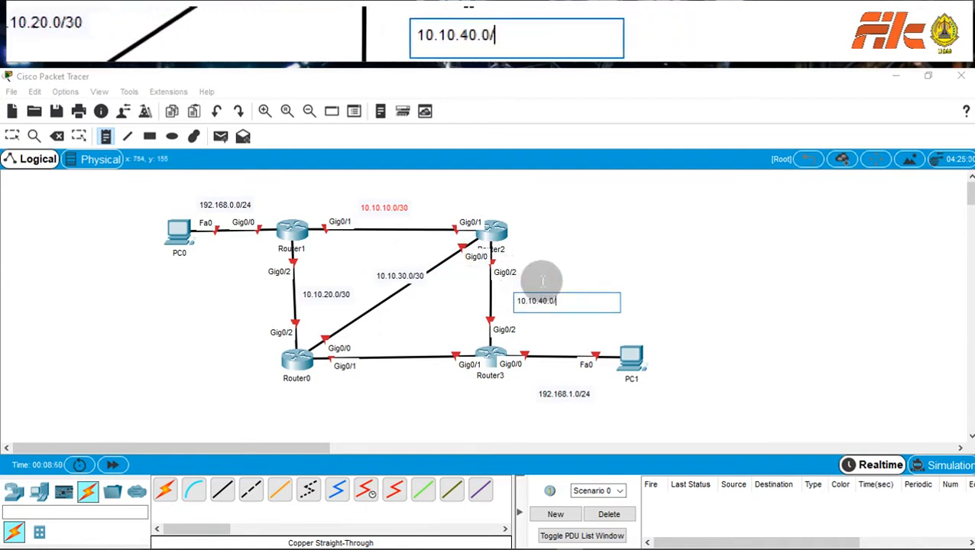
click(374, 376)
text(10.10.50)
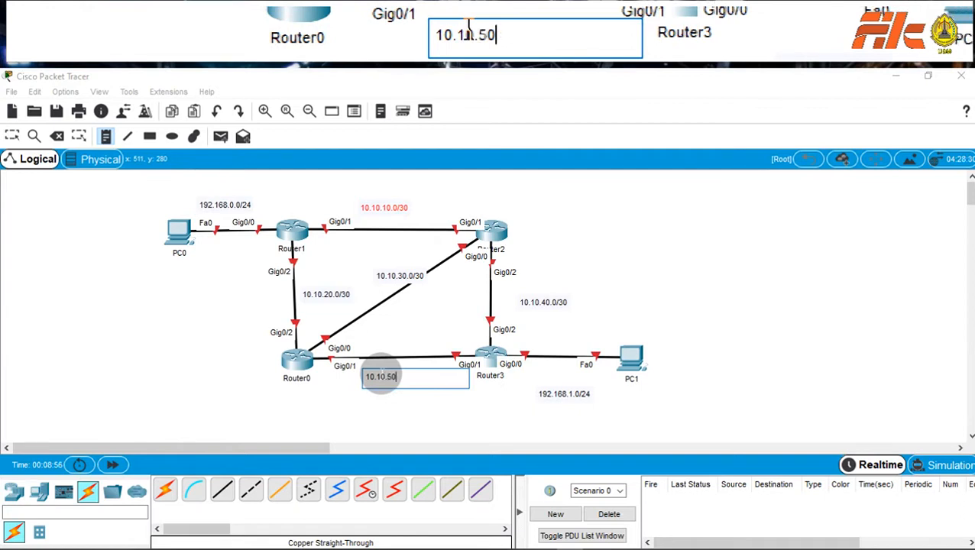
text(.0/30)
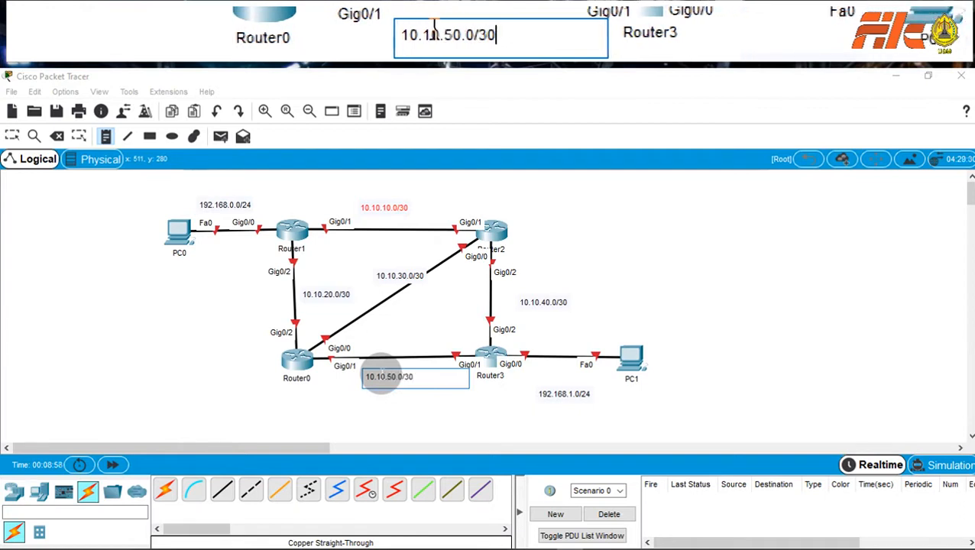
Step: Move the five 10.10.x.0/30 notes onto or close against the router links they describe
click(11, 136)
click(390, 277)
drag(390, 278, 304, 300)
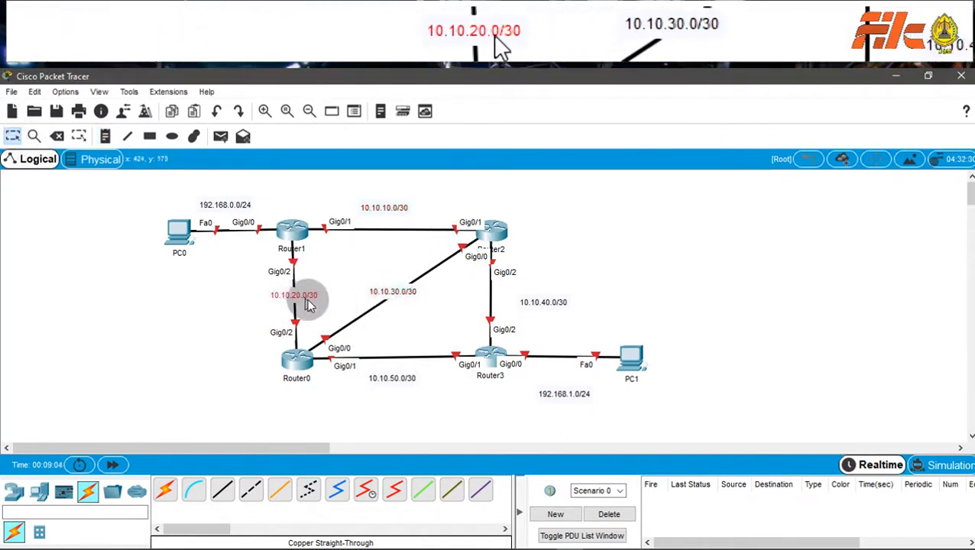
drag(535, 301, 491, 295)
drag(398, 378, 397, 366)
drag(388, 216, 395, 225)
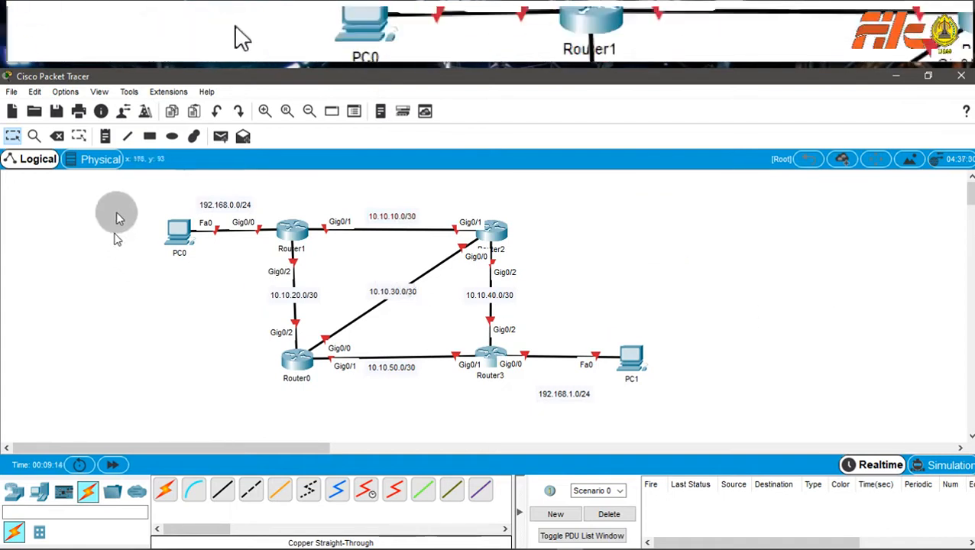
drag(124, 192, 542, 319)
drag(611, 341, 731, 275)
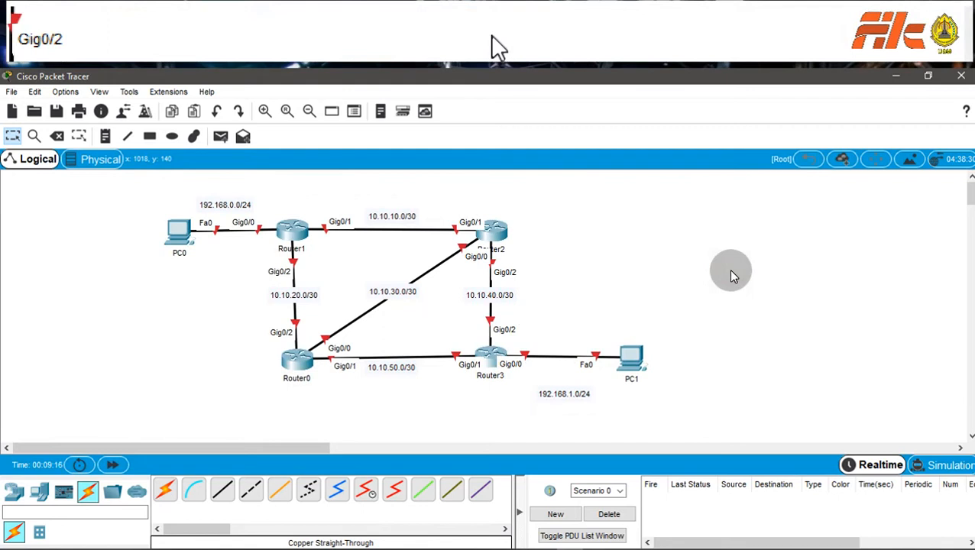
Step: Save the topology as Prak4 in the saves folder as a .pkt file
key(ctrl+s)
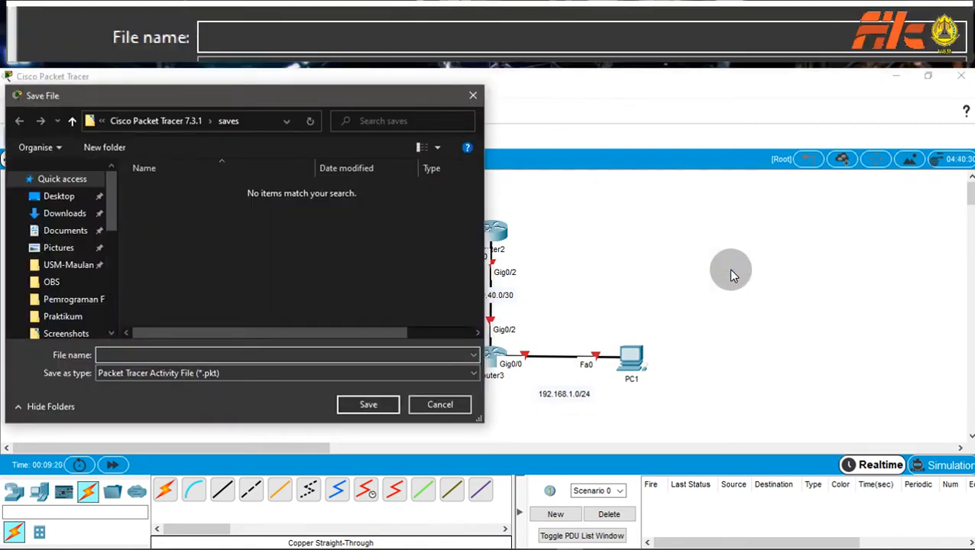
text(Prak4)
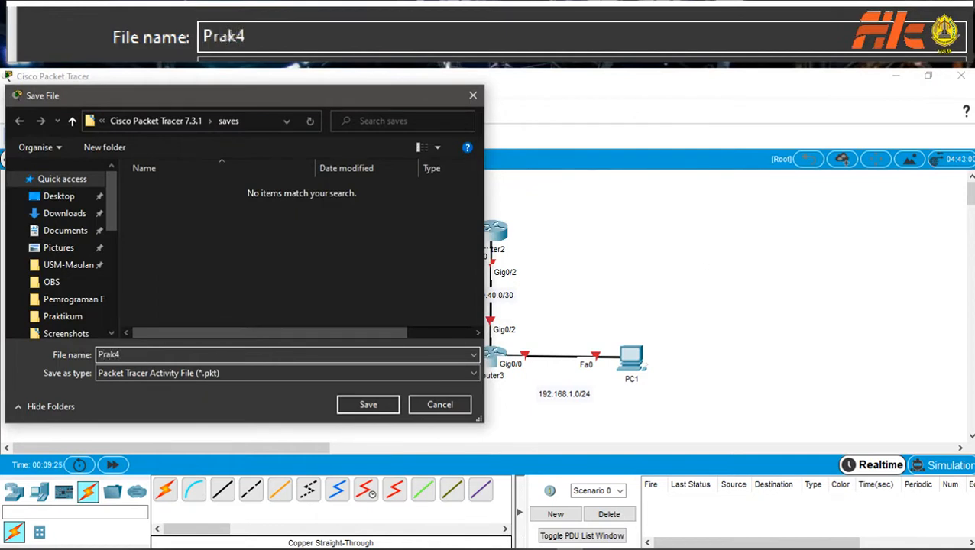
key(Return)
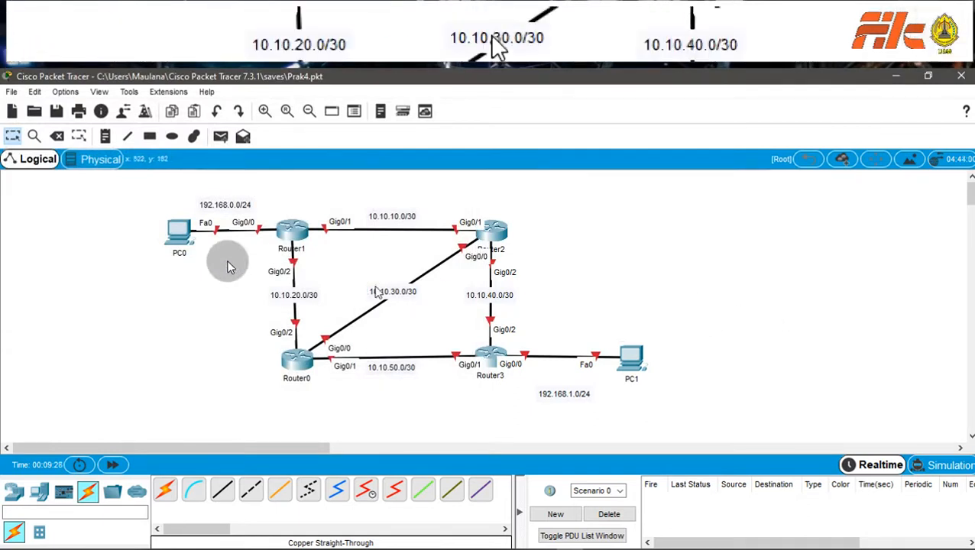
drag(143, 196, 707, 408)
drag(126, 199, 731, 410)
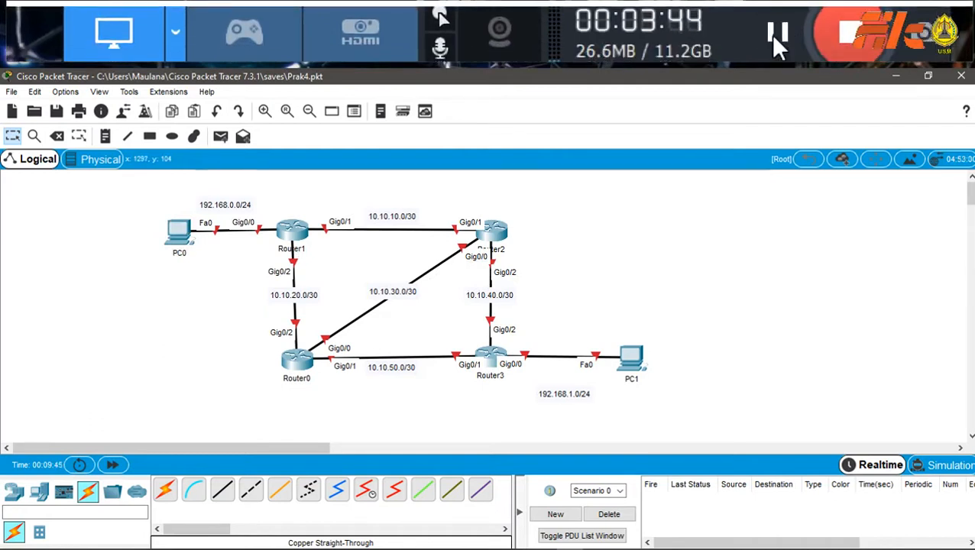
click(769, 34)
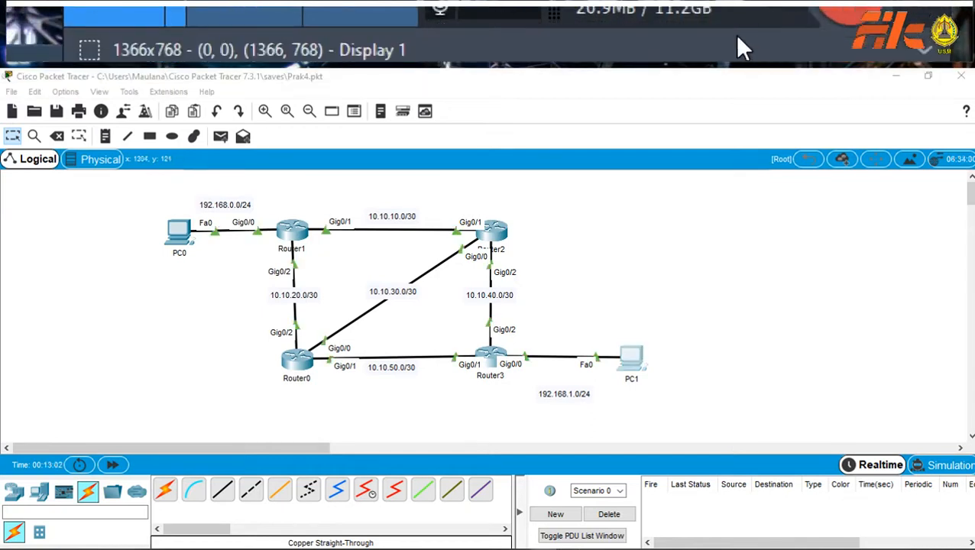
click(744, 252)
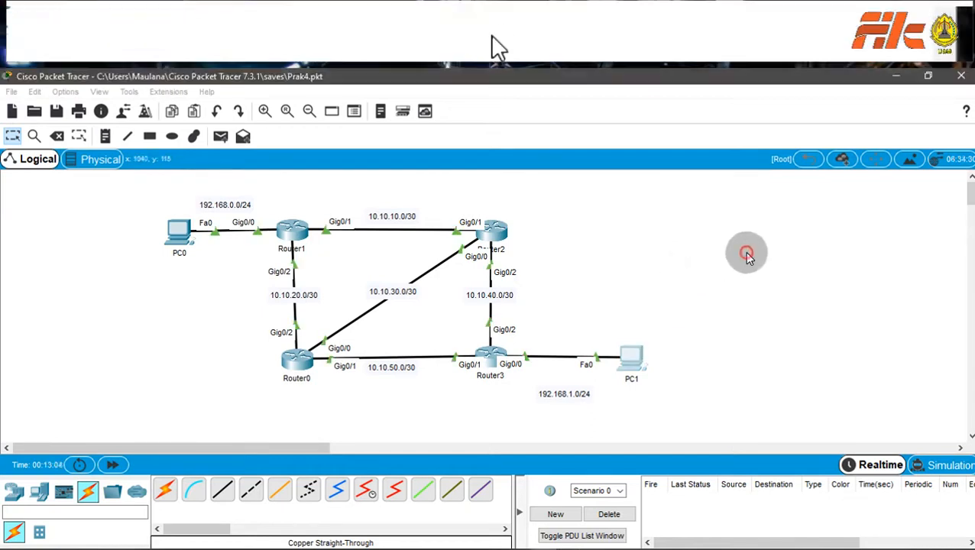
drag(53, 193, 828, 425)
click(811, 320)
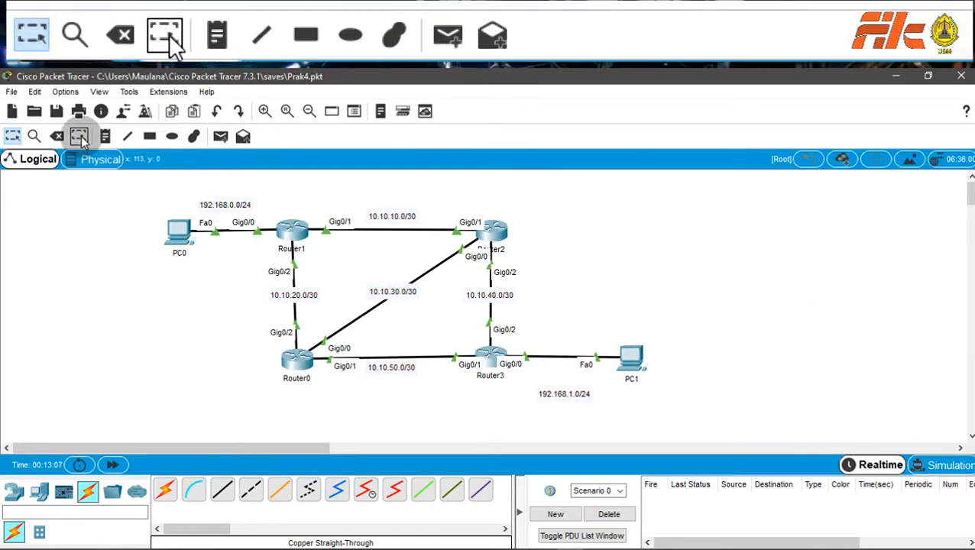
Step: Inspect Router1's Port Status Summary Table to check the IP address and link state of each interface
click(37, 136)
click(300, 232)
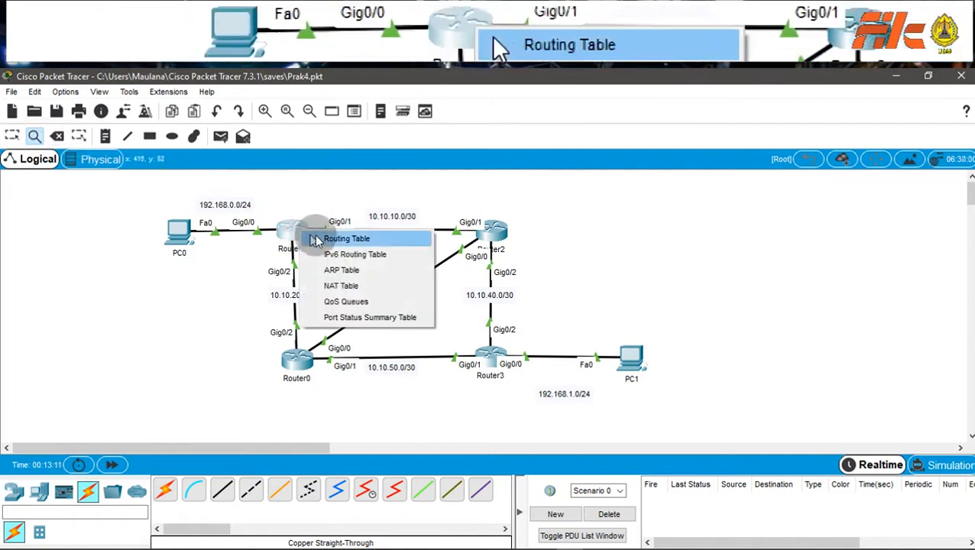
click(355, 317)
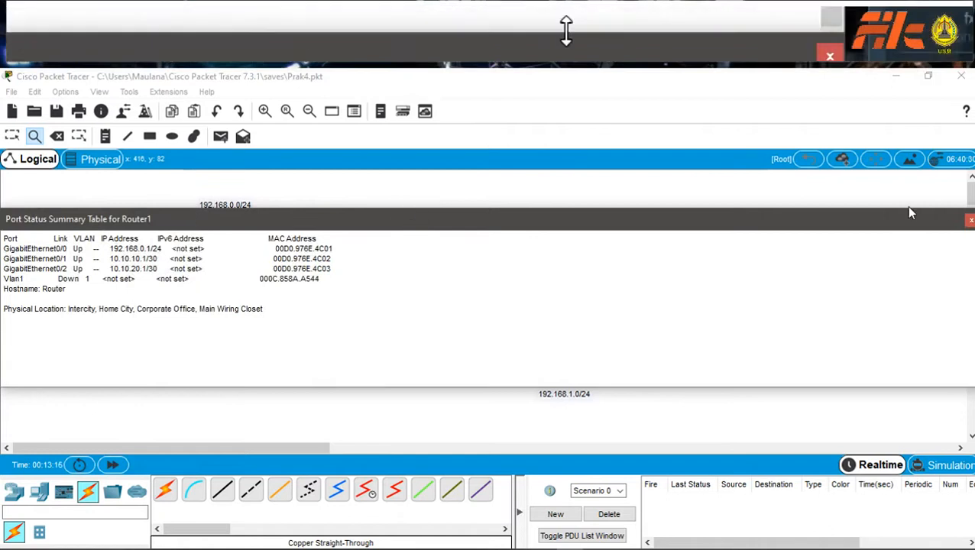
click(970, 220)
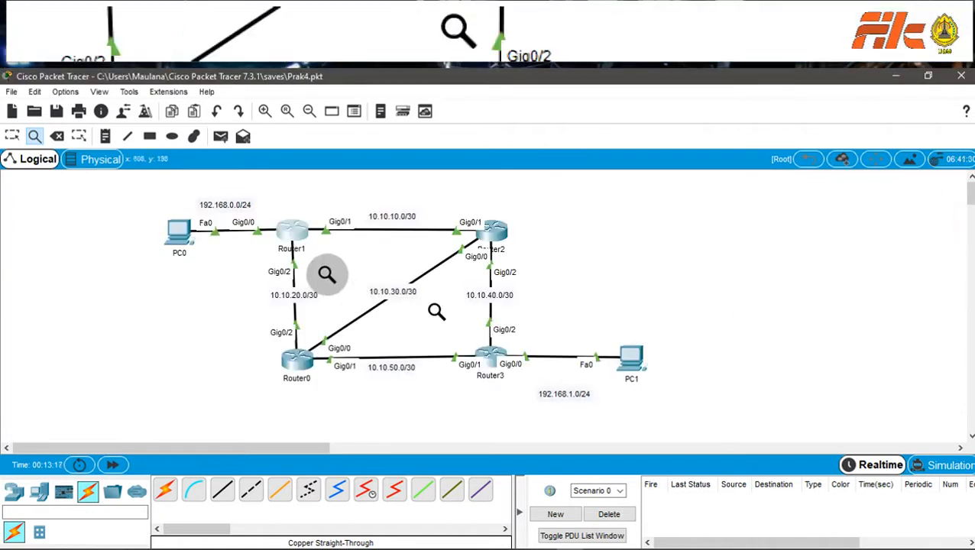
click(12, 136)
click(114, 307)
drag(135, 188, 761, 413)
click(764, 417)
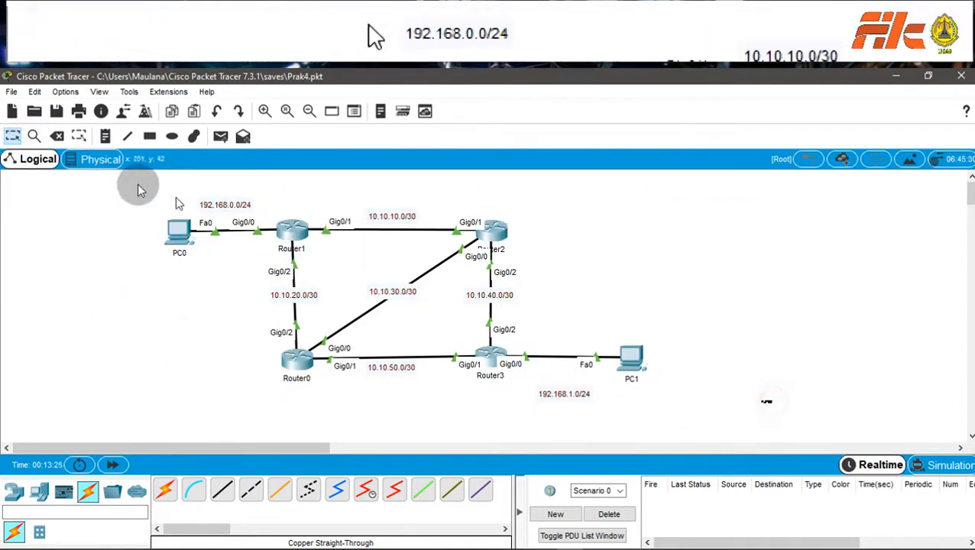
Step: Test the PC links by sending simple PDUs from PC0 to Router1 and from PC1 to Router3
click(220, 136)
click(177, 231)
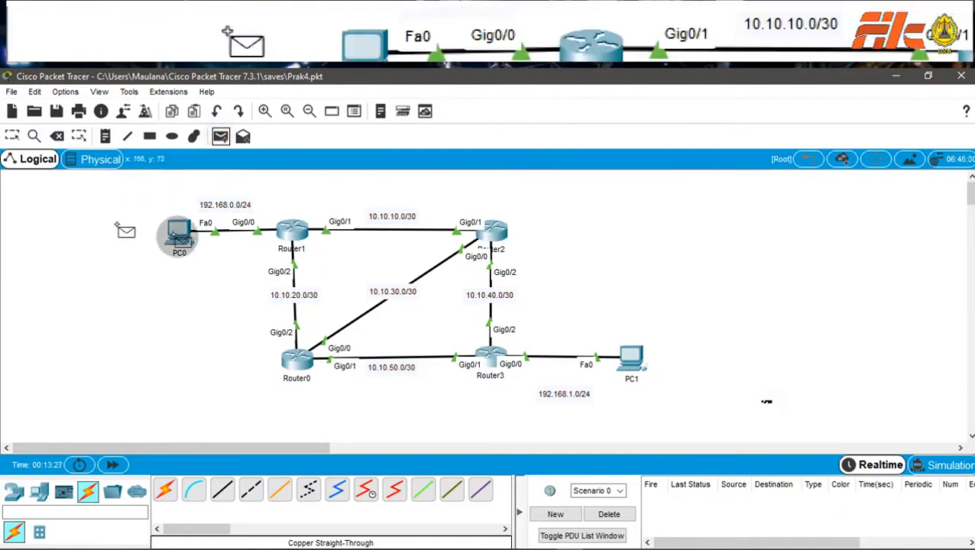
click(293, 232)
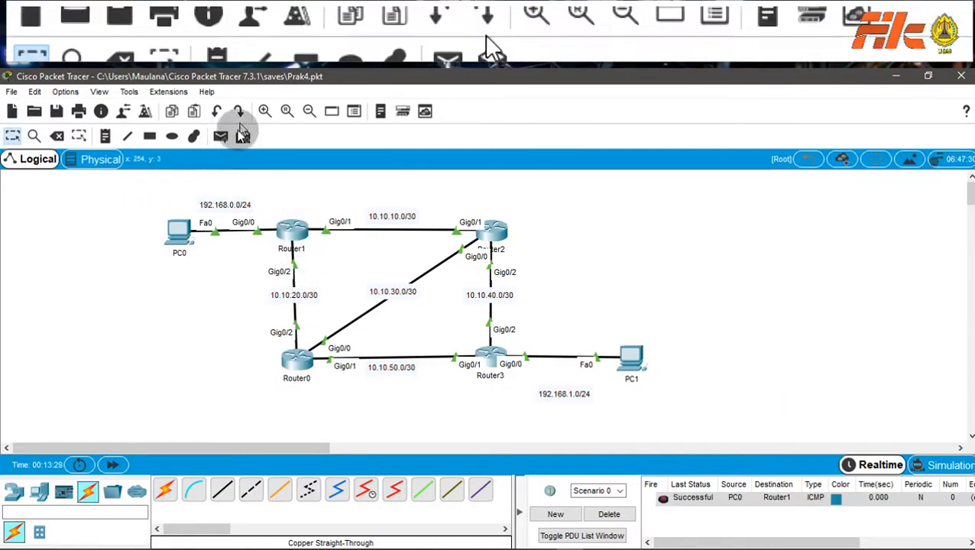
click(639, 364)
click(488, 356)
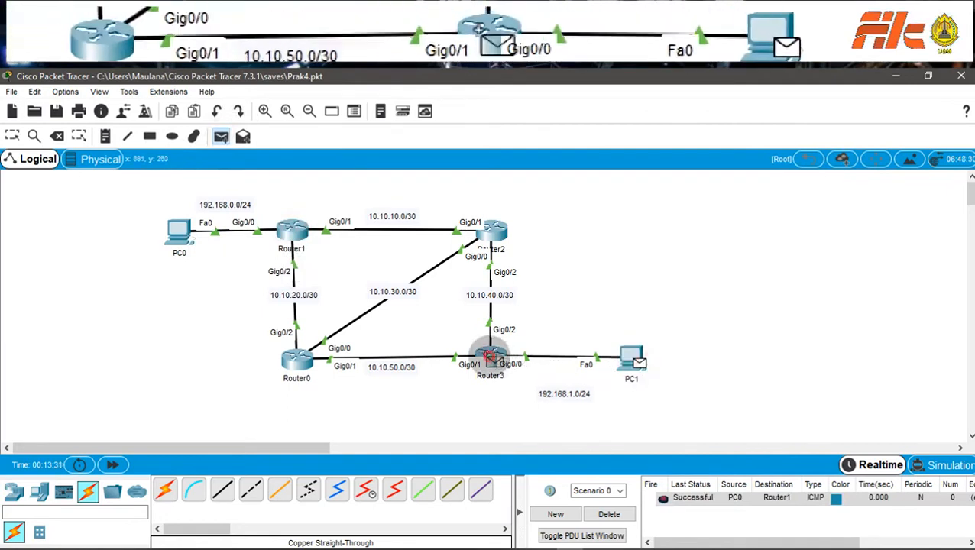
Step: Send simple PDUs from Router1 to Router2 and from Router1 to Router0, firing each one again
click(493, 230)
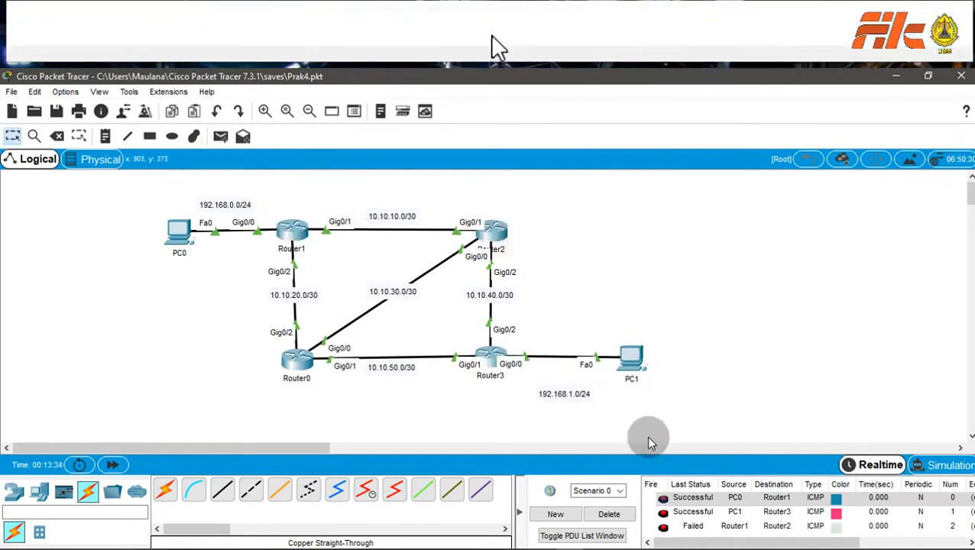
click(661, 527)
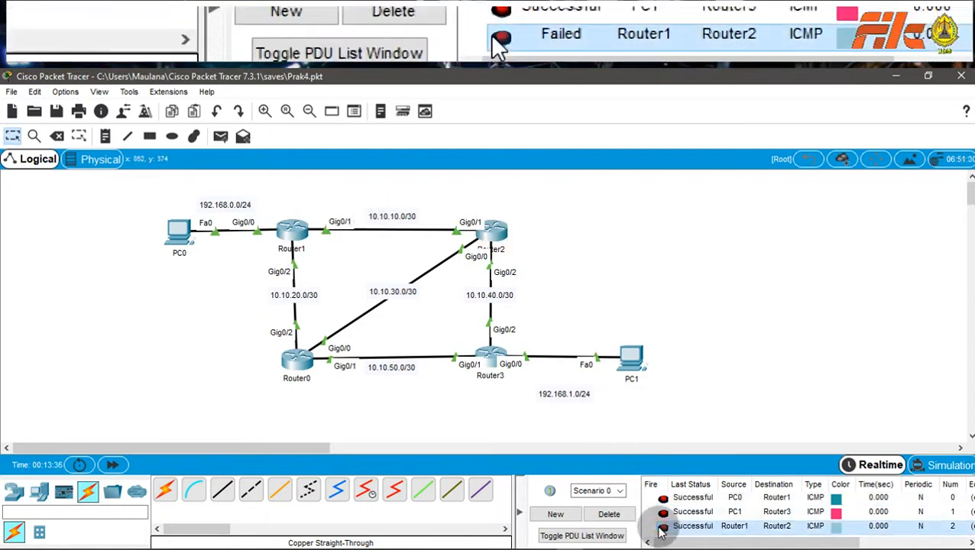
click(220, 136)
click(297, 241)
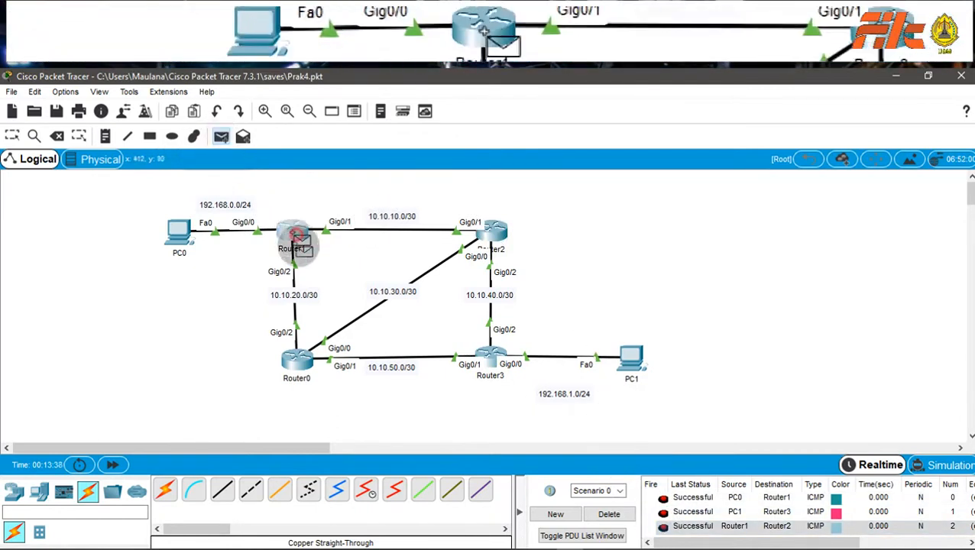
click(305, 361)
scroll(713, 505, down, 1)
click(658, 527)
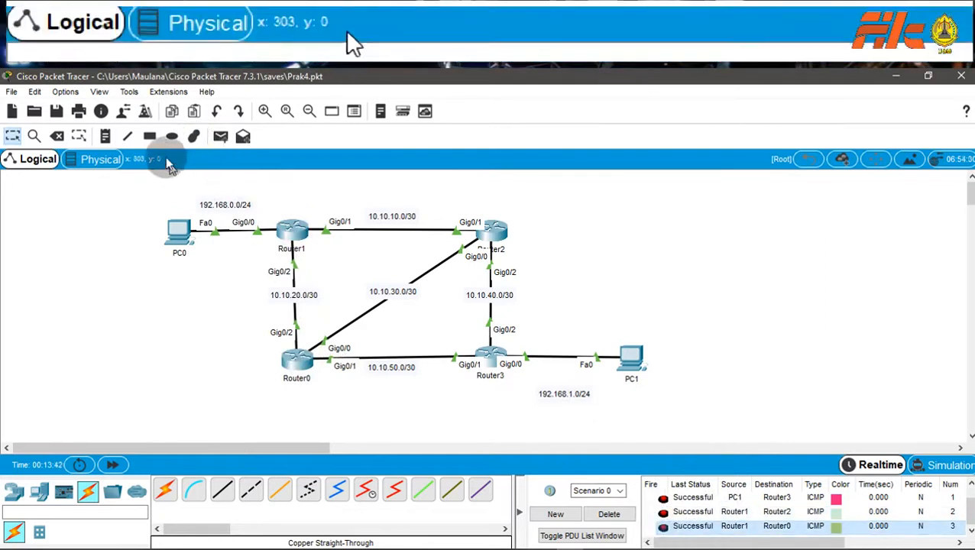
Step: Send a simple PDU from Router2 to Router3 and fire it again
click(219, 136)
click(495, 230)
click(493, 365)
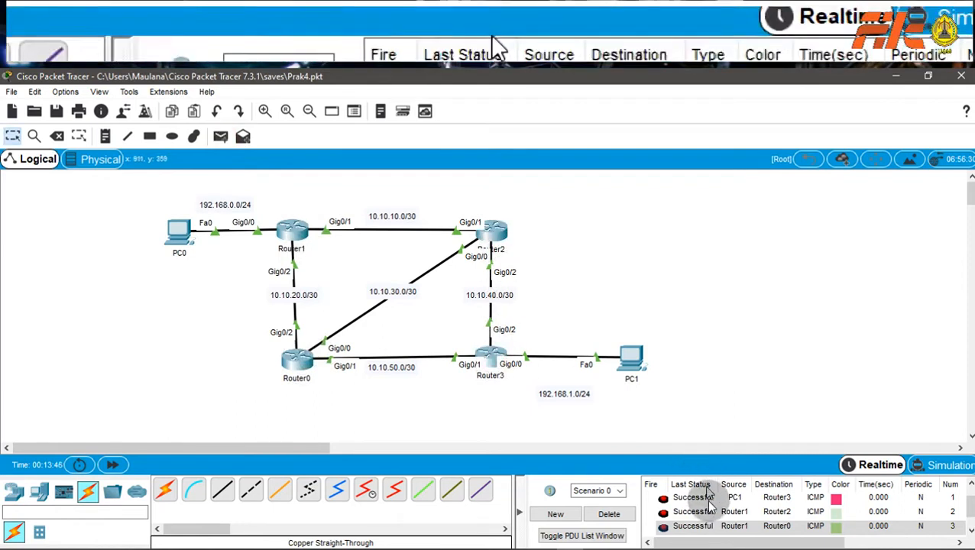
double_click(664, 527)
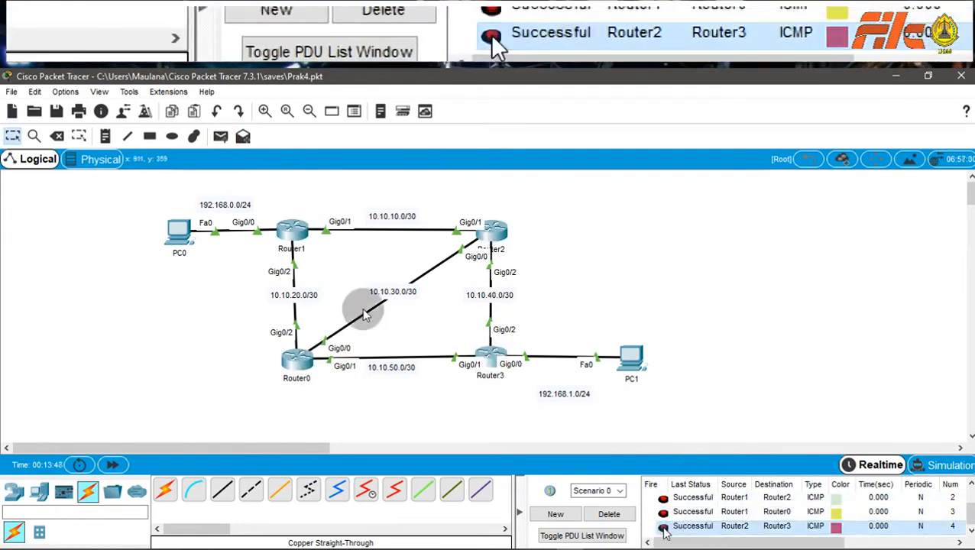
Step: Send simple PDUs from Router0 to Router3, firing it again, and from Router0 to Router2
click(220, 136)
click(294, 363)
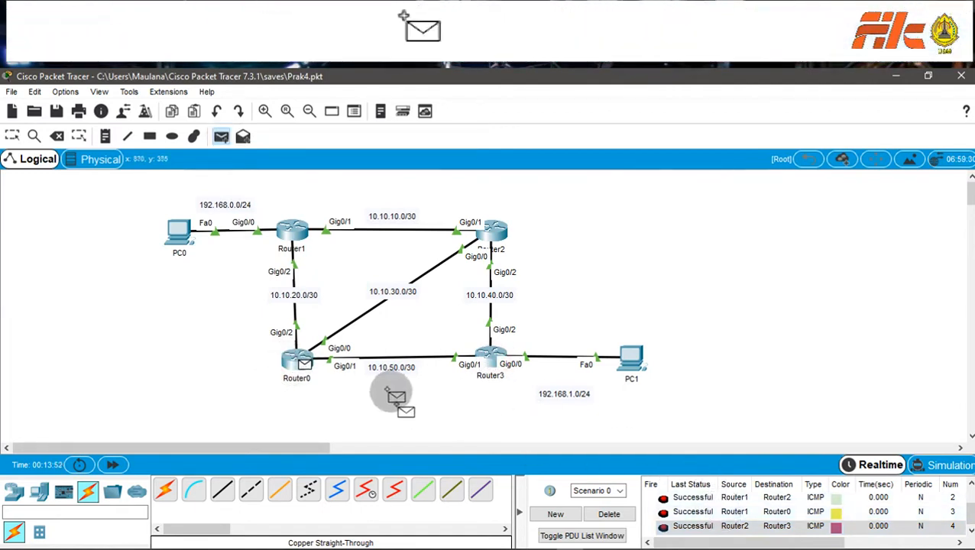
click(489, 356)
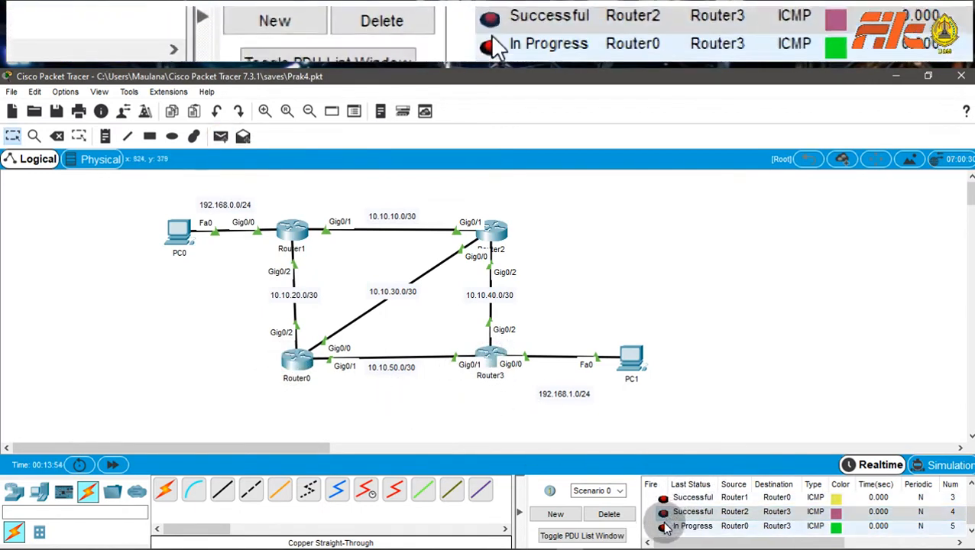
click(662, 526)
click(220, 135)
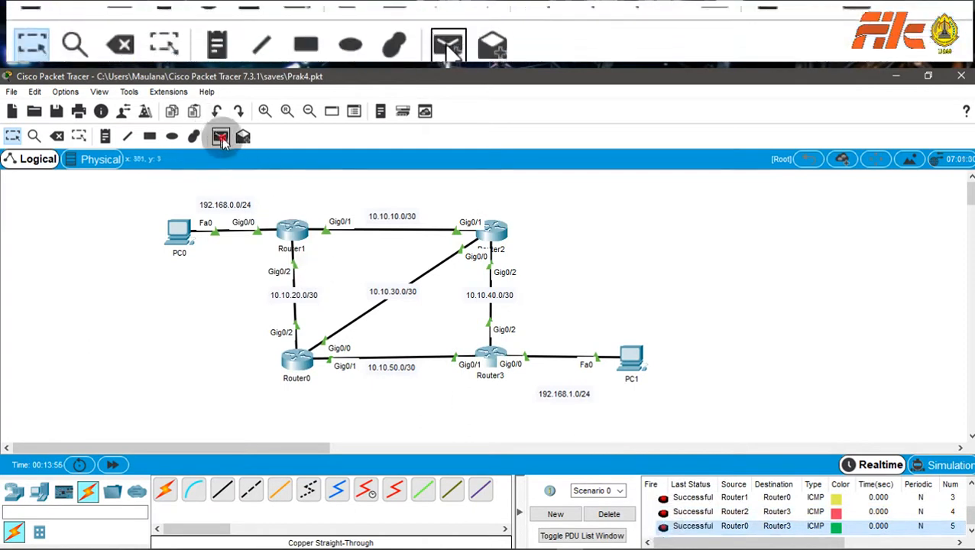
click(294, 363)
click(494, 230)
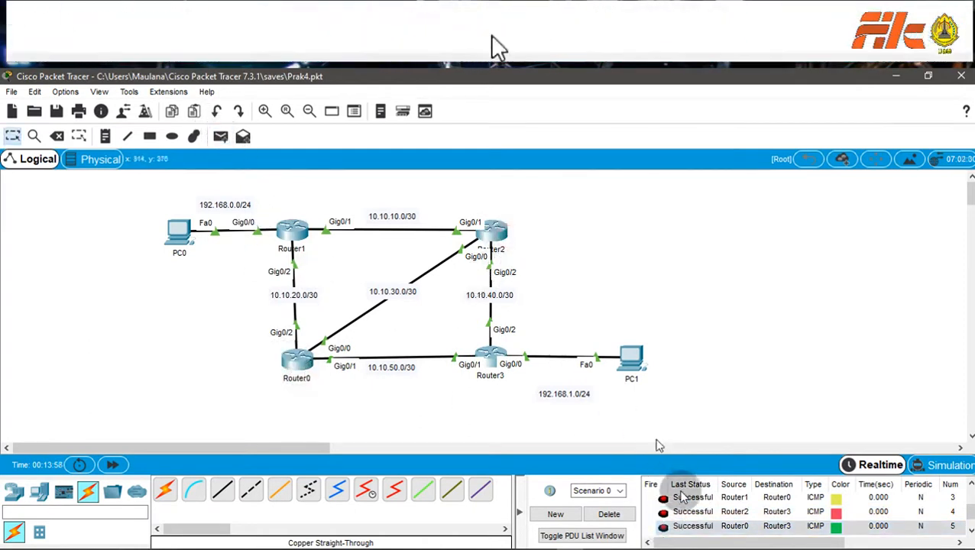
Step: Delete the current scenario to clear all test PDUs from the list
click(608, 514)
click(743, 319)
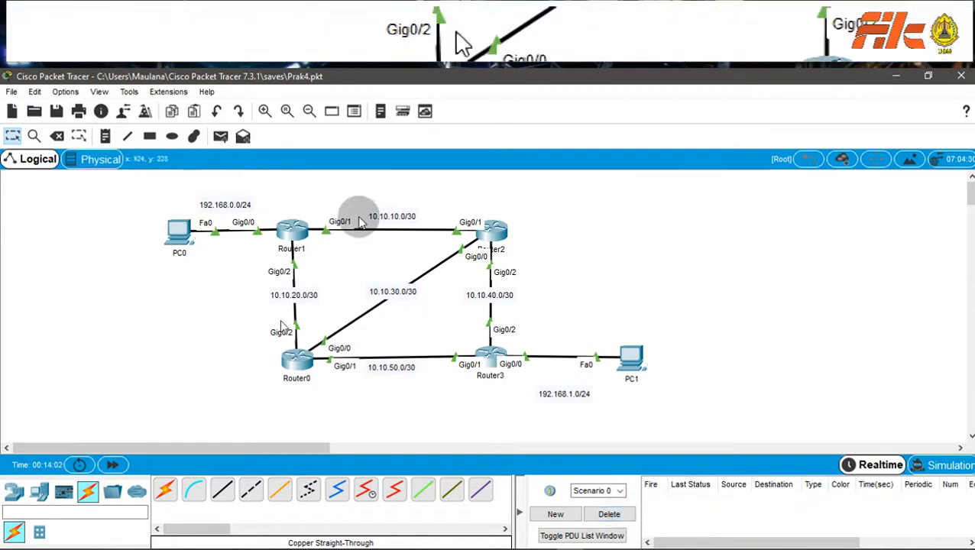
Step: Test connectivity with a simple PDU from Router1 to Router3, and delete the scenario to clear that test
click(220, 136)
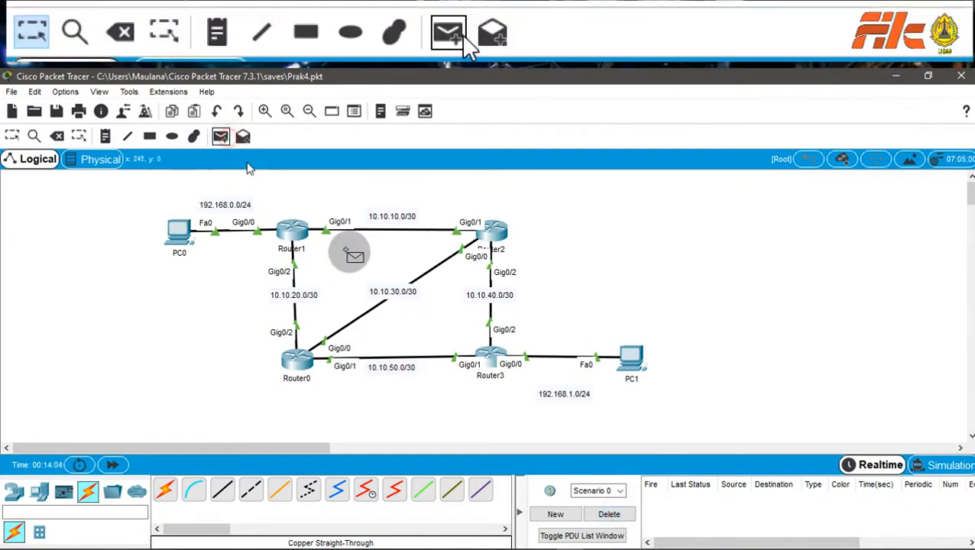
click(291, 229)
click(490, 356)
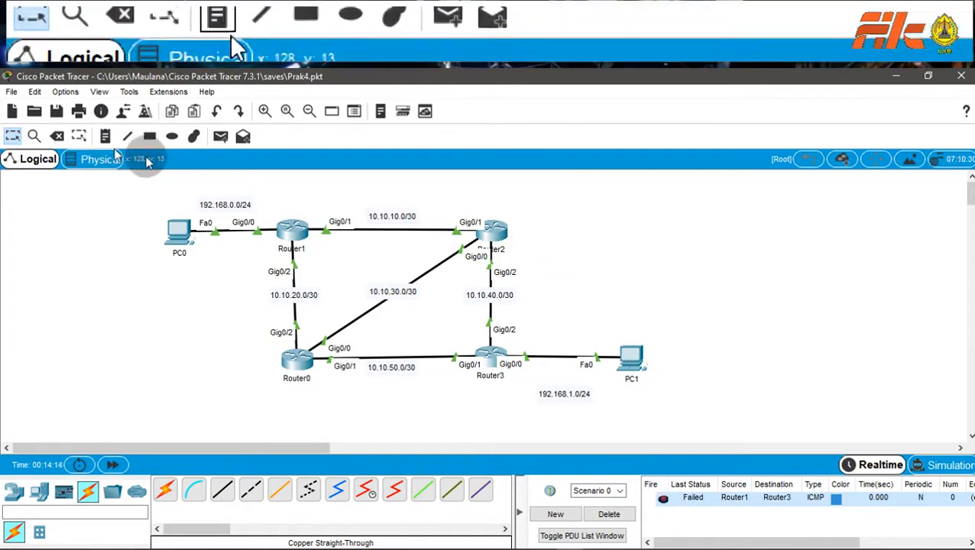
click(609, 514)
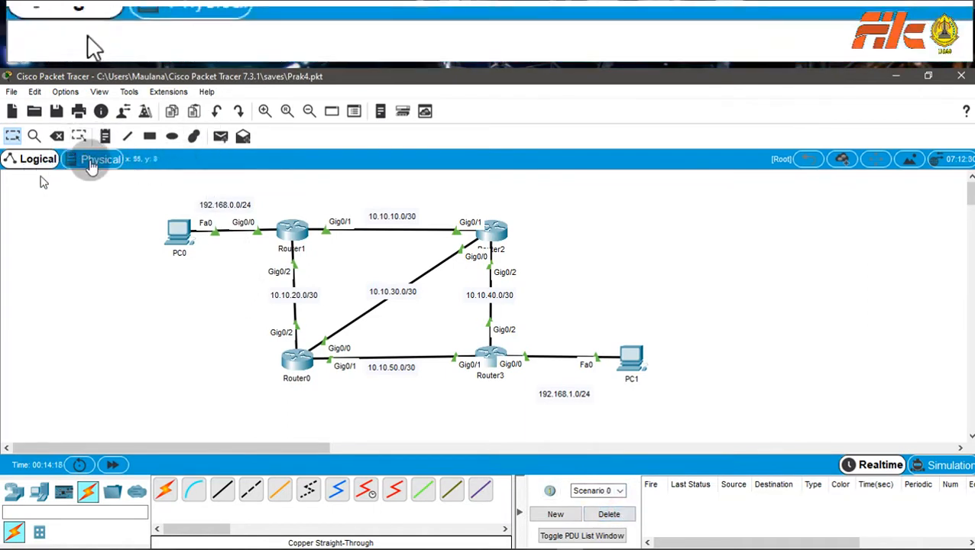
Step: Draw an unfilled, black-outlined rectangle around the four routers and the links between them
click(149, 137)
mouse_move(270, 204)
mouse_down()
mouse_move(439, 320)
mouse_move(525, 395)
mouse_up()
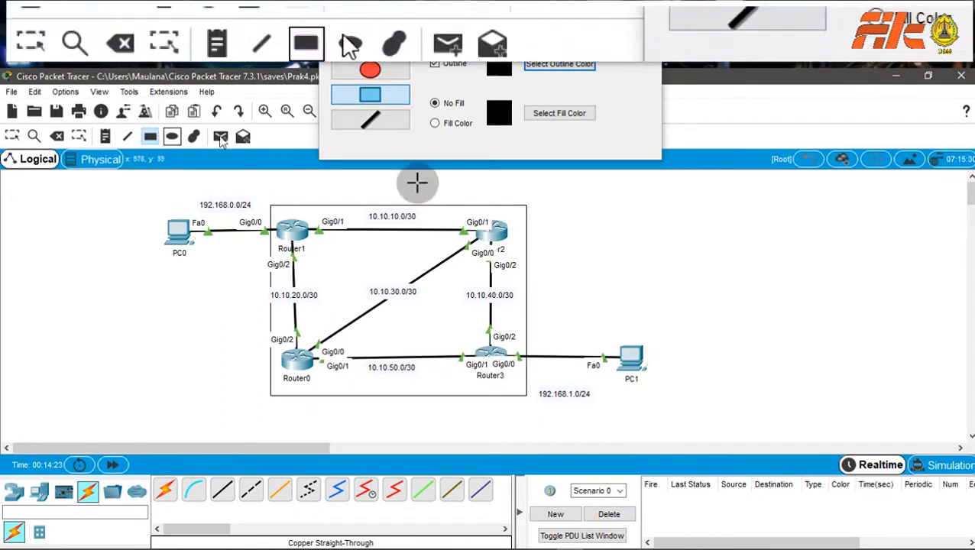
click(557, 149)
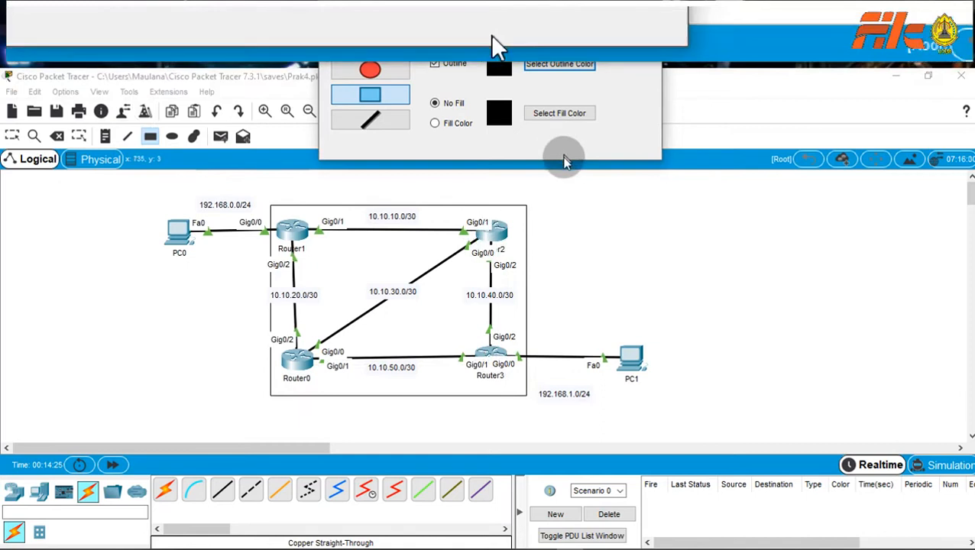
drag(561, 164, 578, 305)
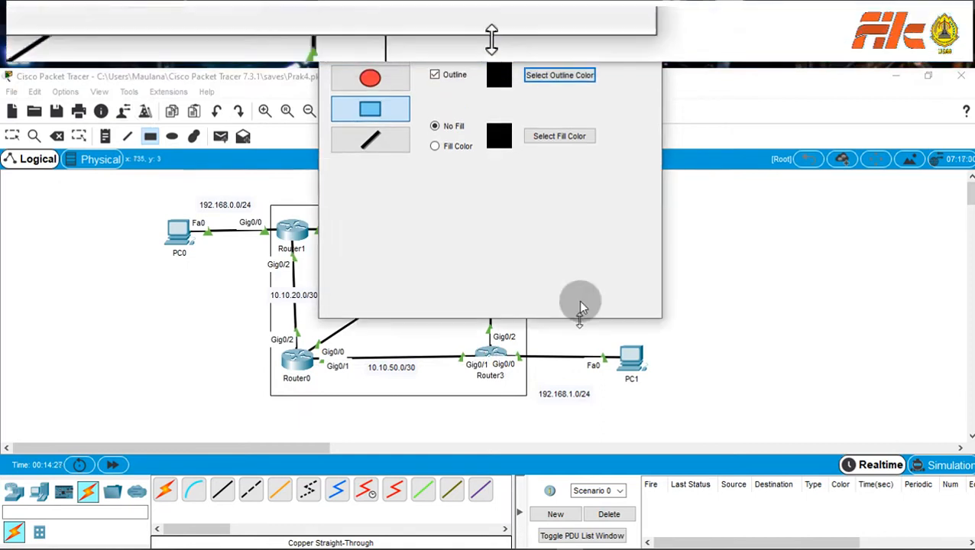
click(150, 135)
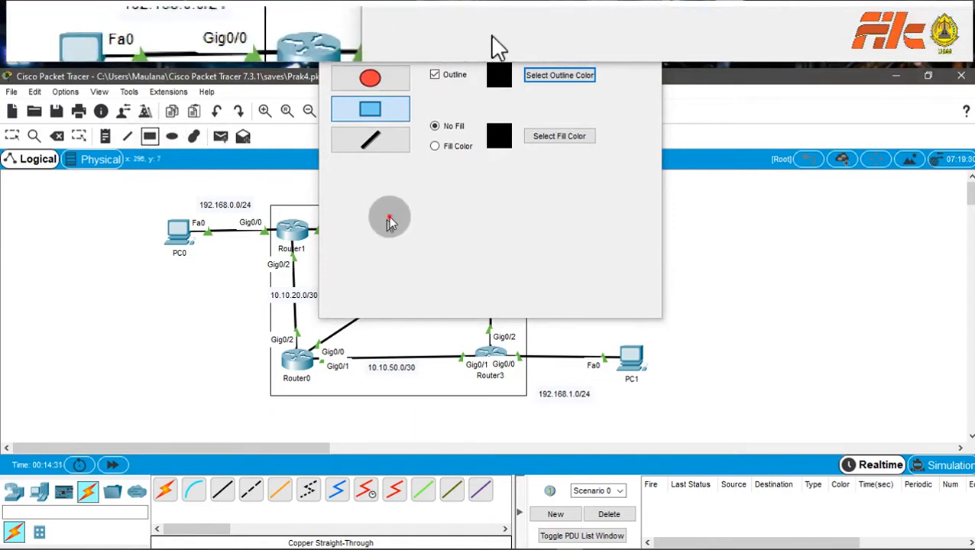
mouse_move(442, 318)
mouse_down()
mouse_move(426, 239)
mouse_move(348, 155)
mouse_up()
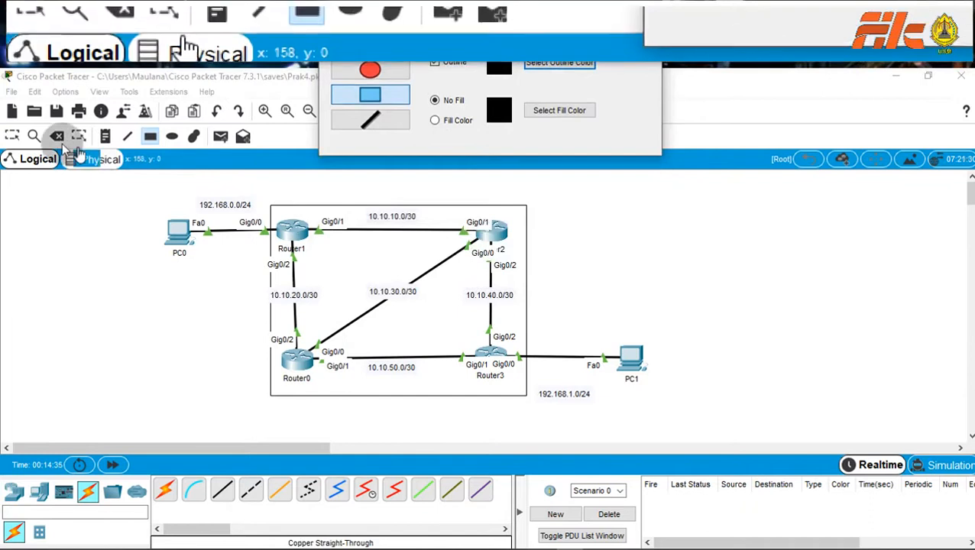
Step: Move the rectangle slightly up and towards PC0 so that it frames the four routers more evenly
click(12, 136)
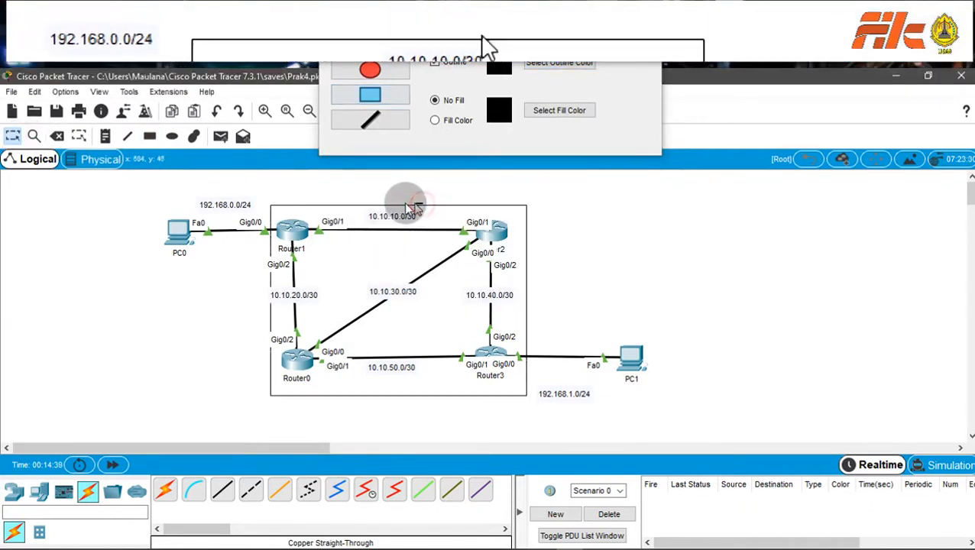
mouse_move(457, 381)
mouse_down()
mouse_move(405, 388)
mouse_move(458, 381)
mouse_up()
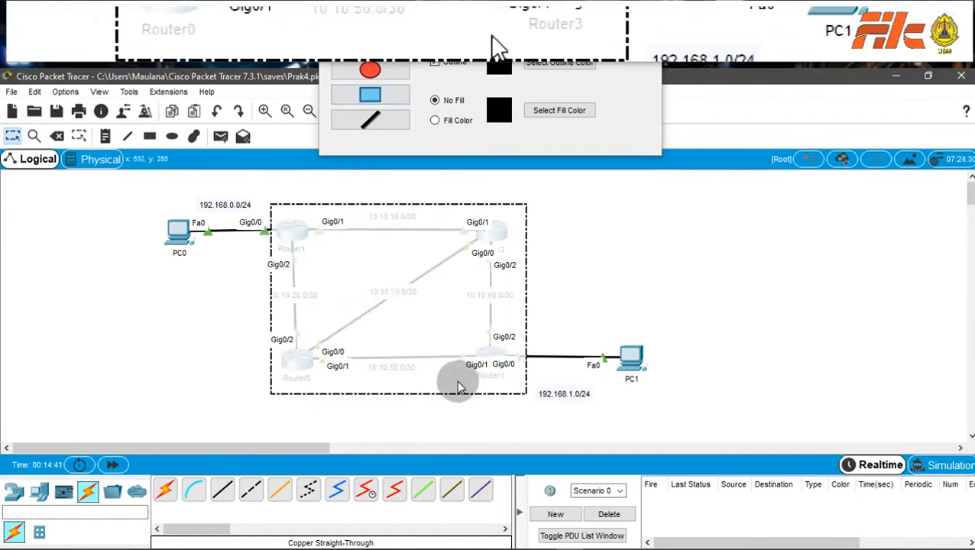
click(561, 275)
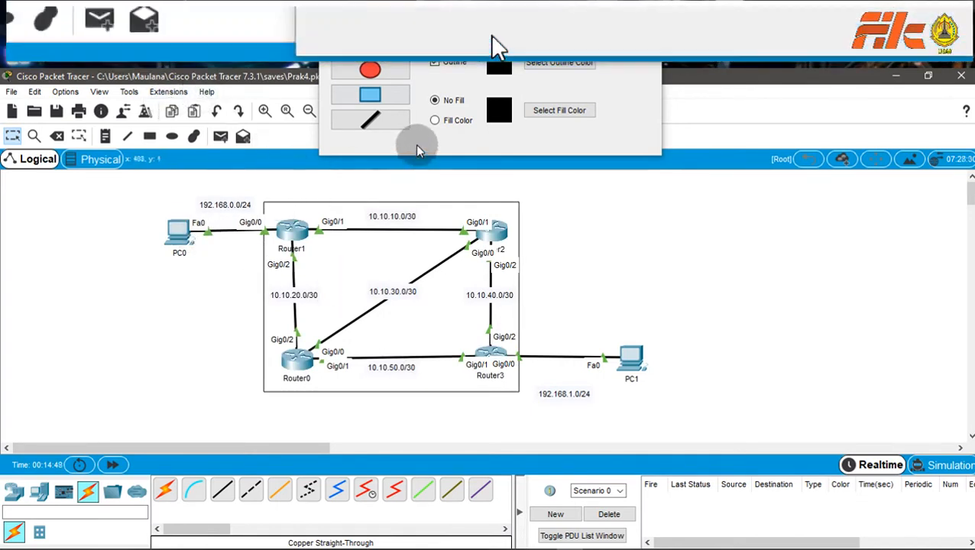
Step: Close the drawing Palette Dialog to clear the view of the topology
mouse_move(491, 543)
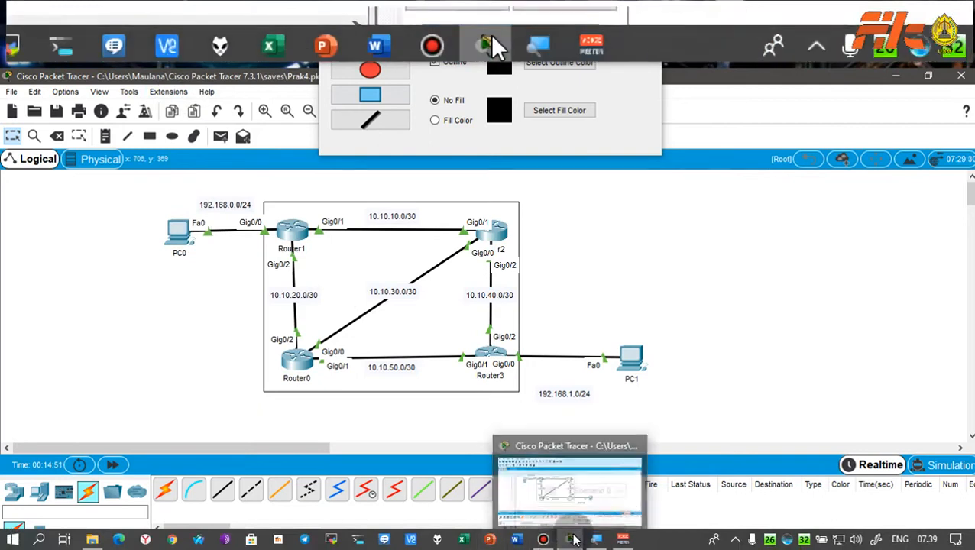
click(633, 141)
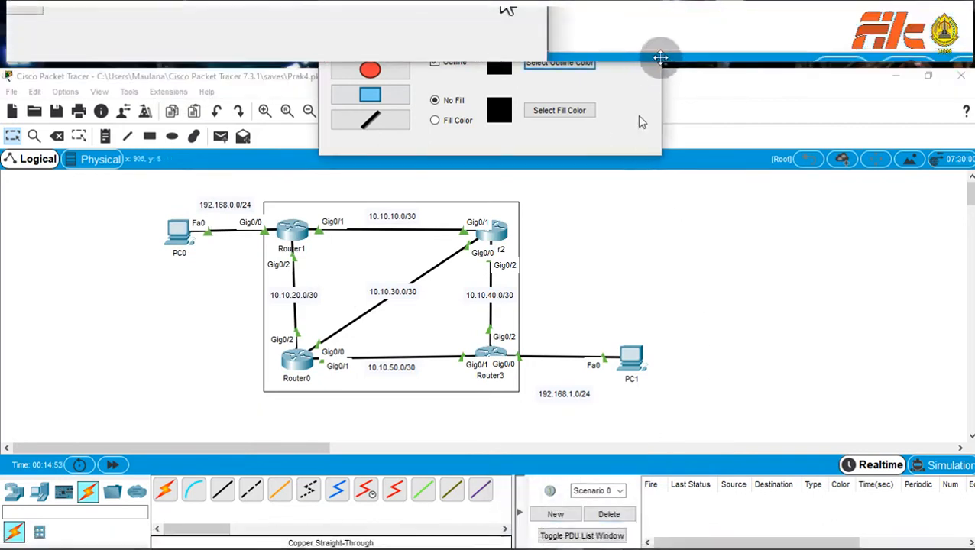
mouse_move(650, 117)
mouse_down()
mouse_move(650, 238)
mouse_move(628, 29)
mouse_move(644, 111)
mouse_up()
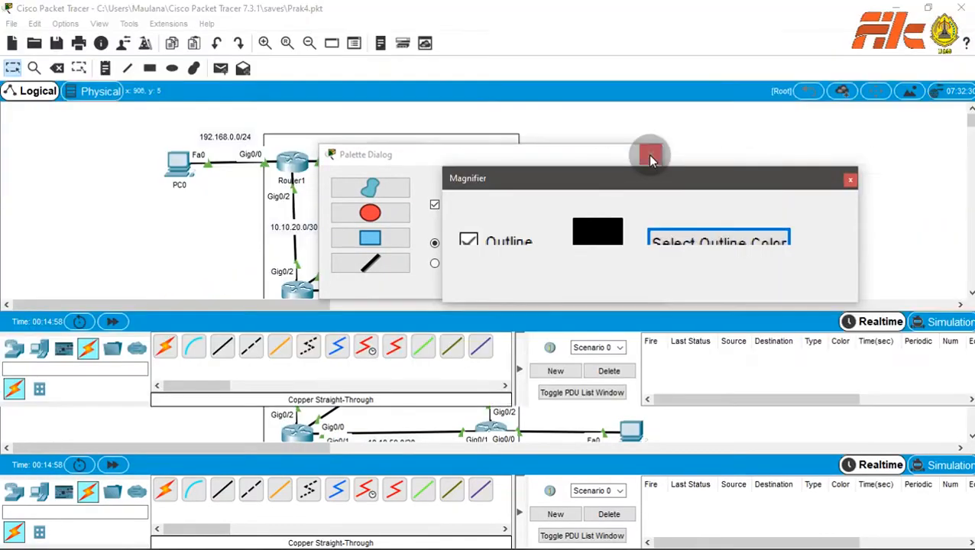
click(650, 156)
drag(704, 186, 626, 57)
click(678, 218)
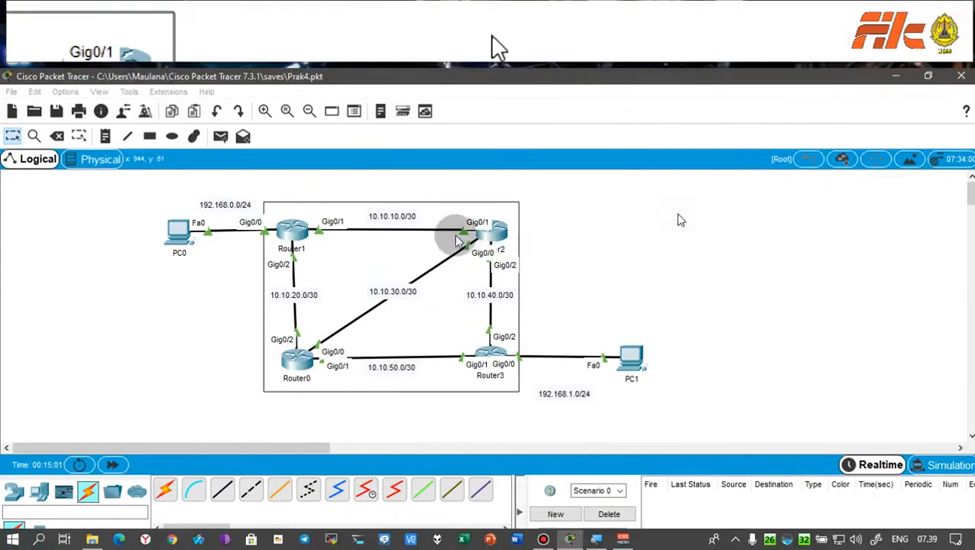
click(769, 227)
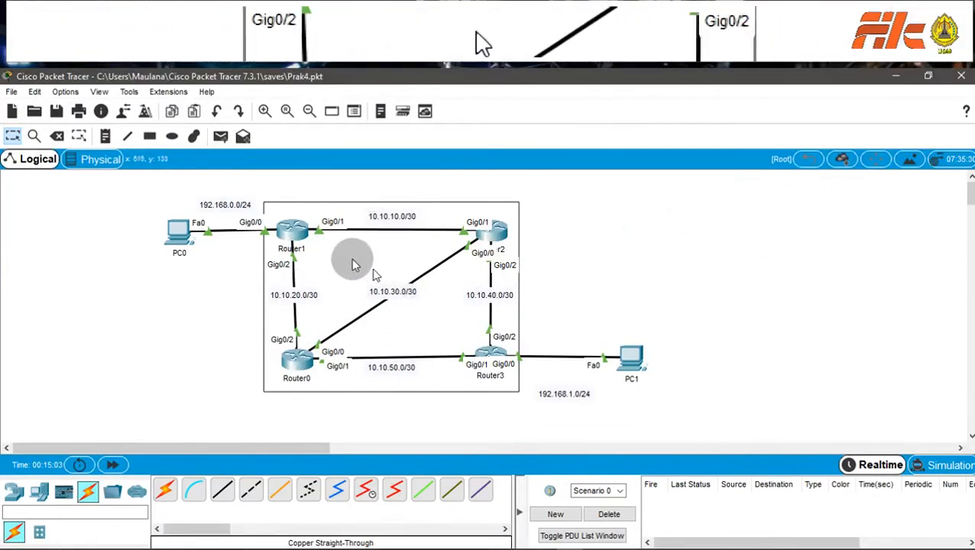
Step: Open Router1's command line interface and place its window beside the four-router topology
click(299, 237)
drag(528, 109, 791, 105)
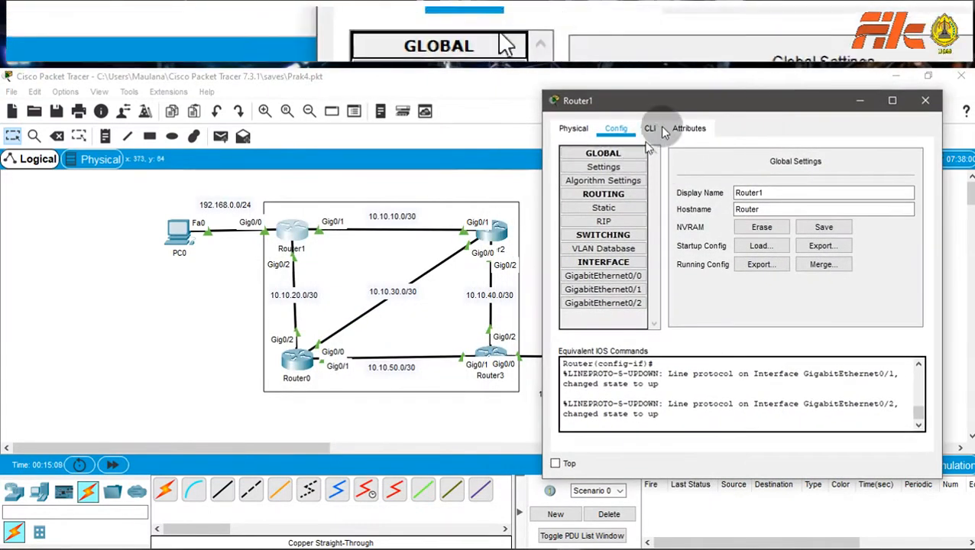
click(650, 128)
click(717, 179)
key(Return)
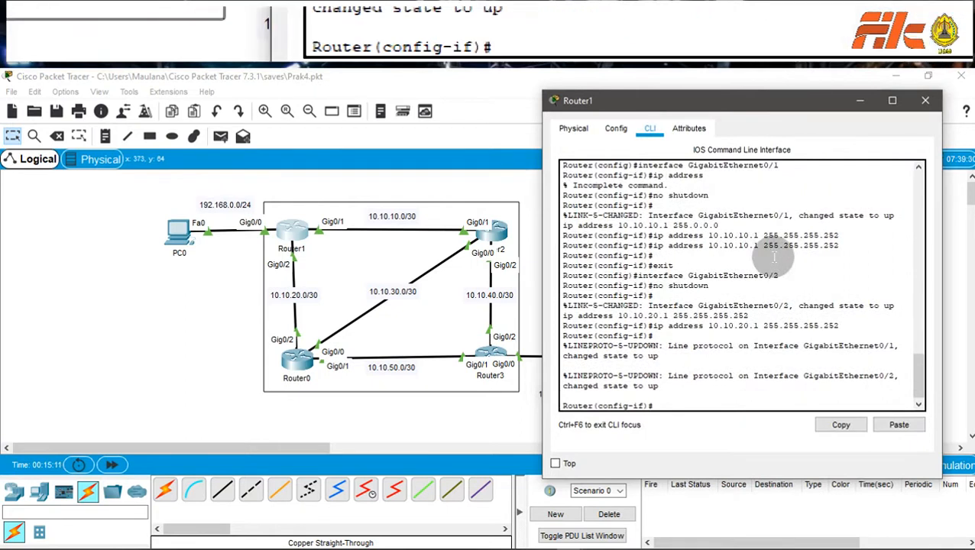
click(794, 353)
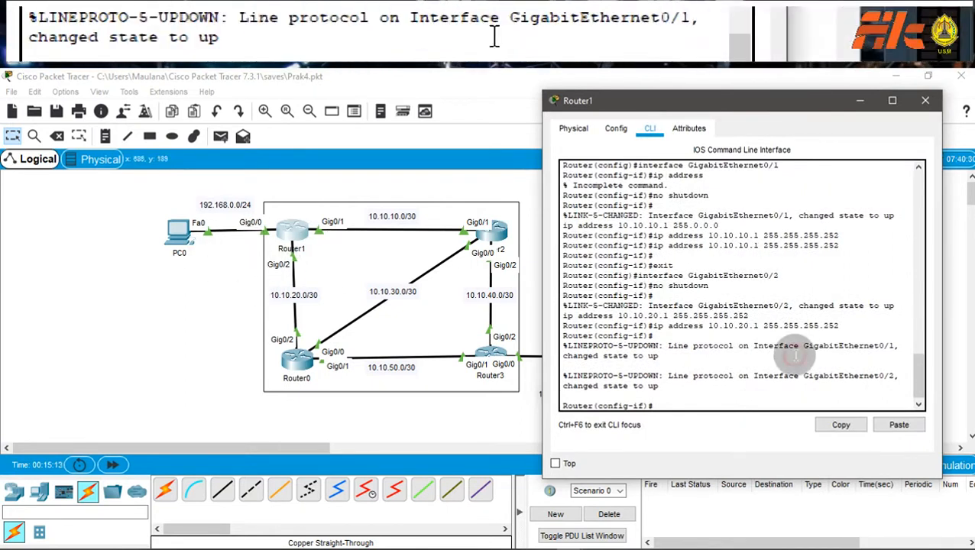
Step: Exit Router1's interface, global configuration and privileged modes to end the current console session
text(exit)
key(Return)
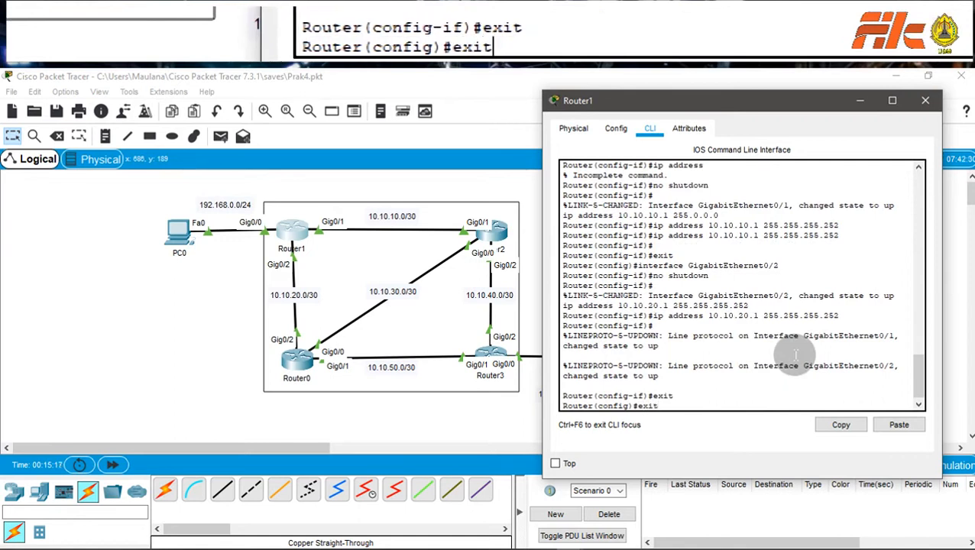
text(exit)
key(Return)
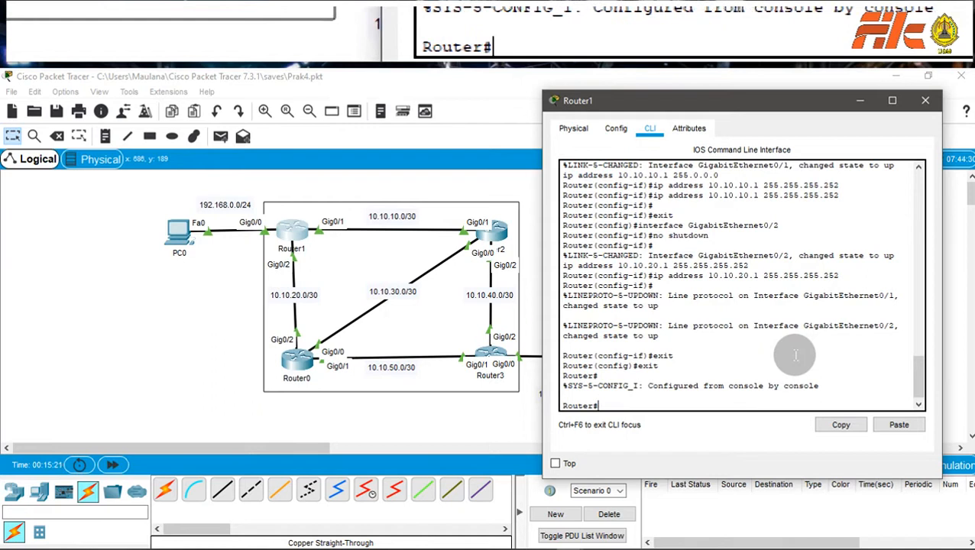
text(exit)
key(Return)
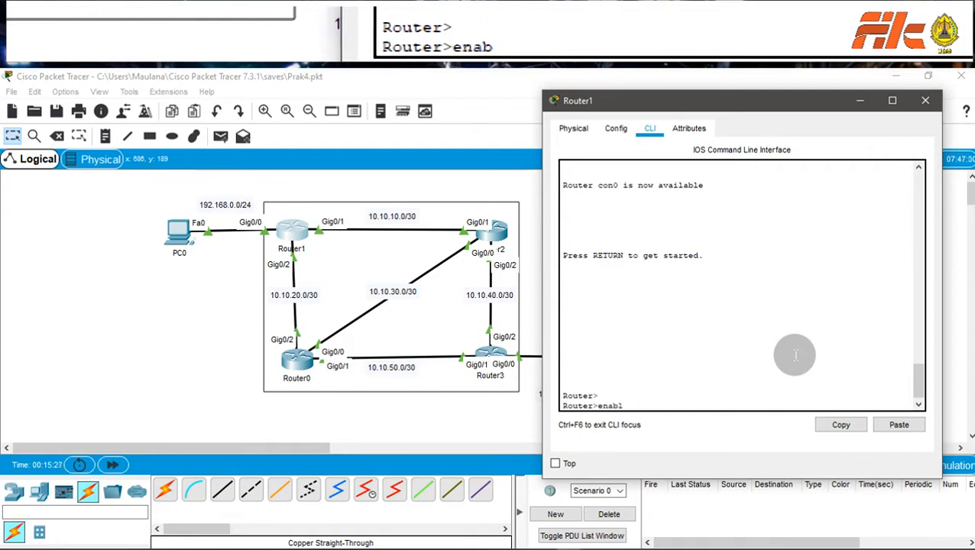
Step: Enter global configuration mode on Router1, query the router eigrp options and start EIGRP with autonomous system number 1
key(Return)
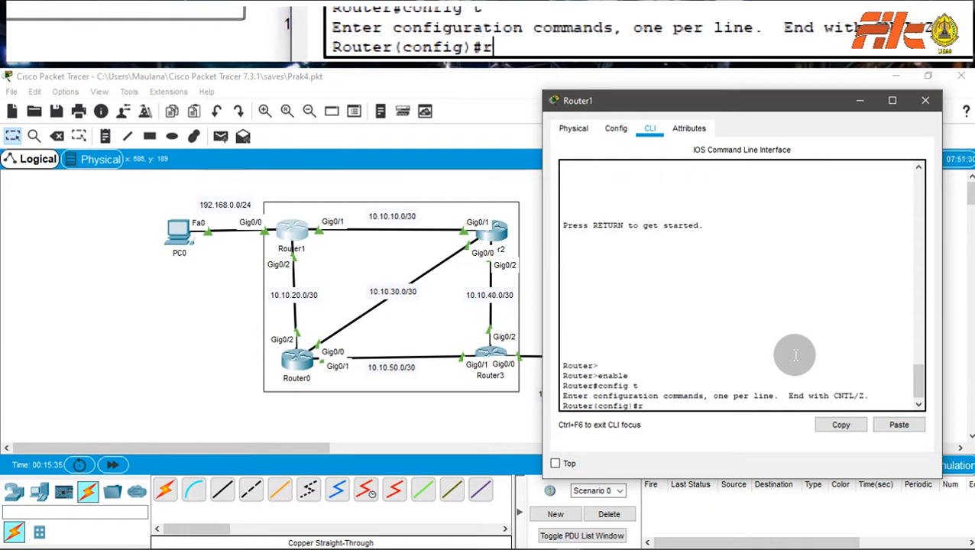
text(u)
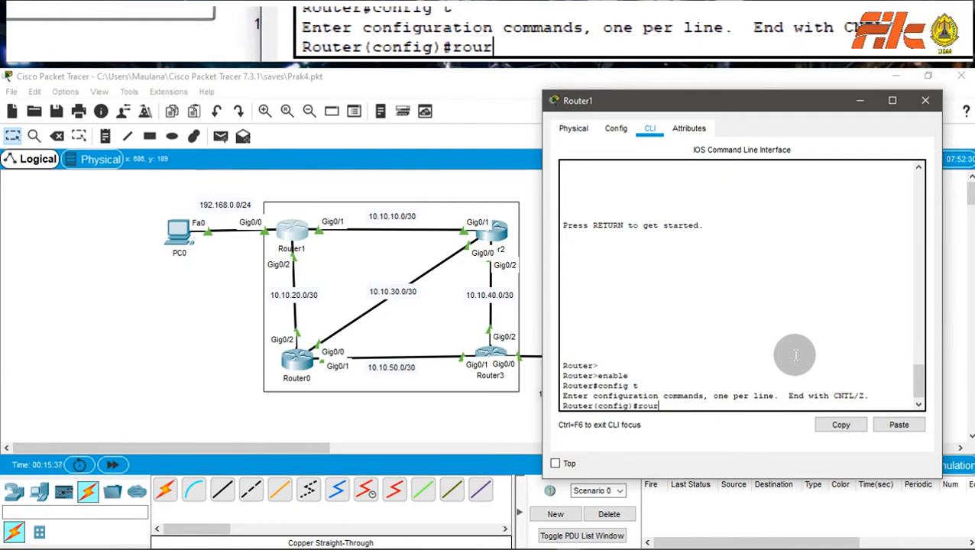
text(ter eir)
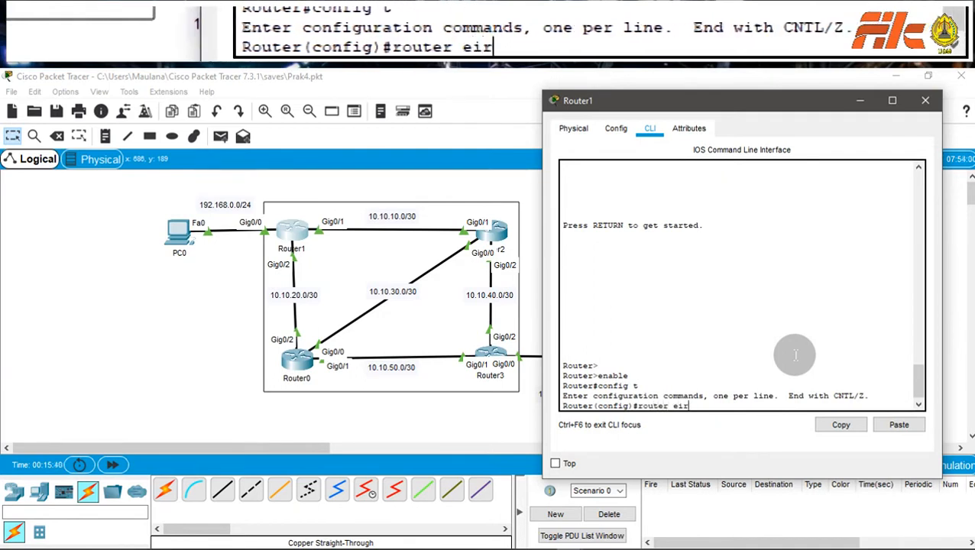
key(BackSpace)
text(g)
text(rp ?)
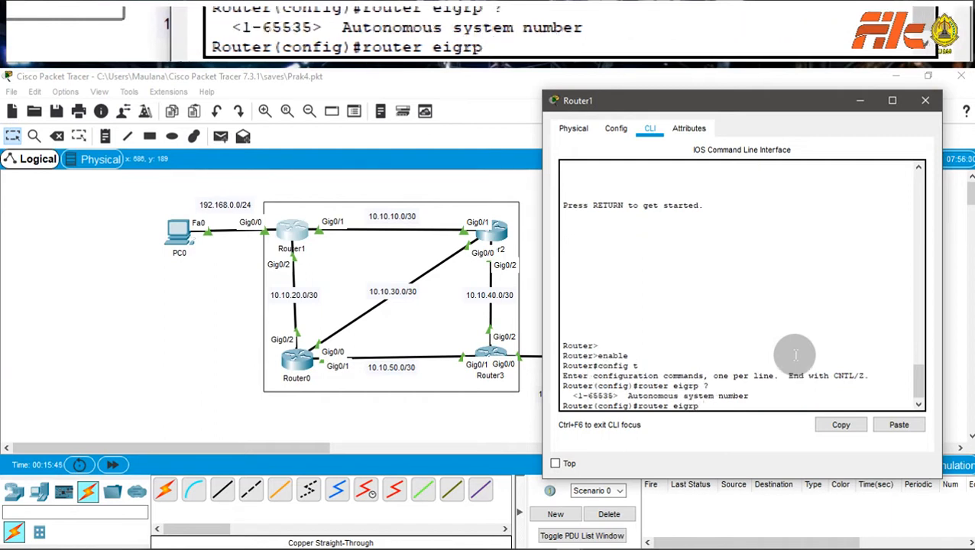
text(1)
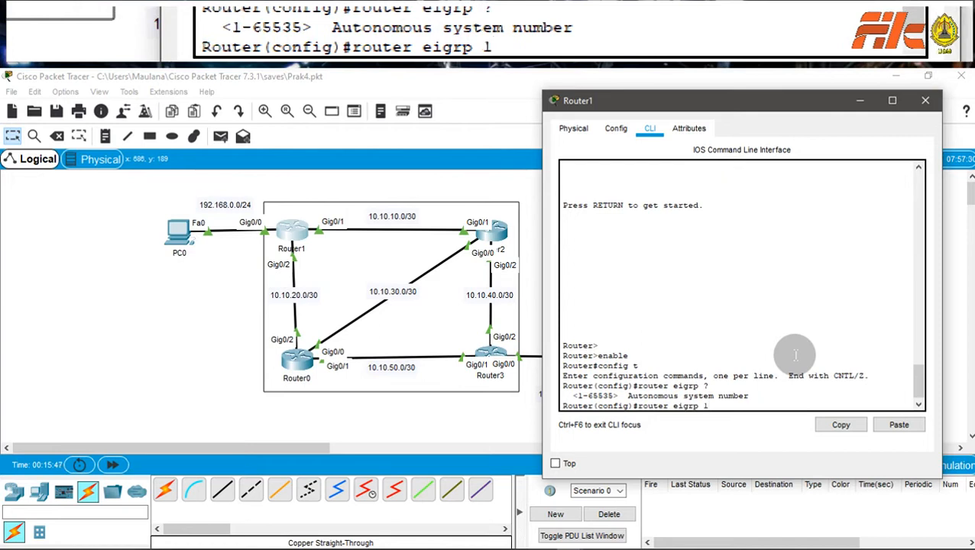
key(Return)
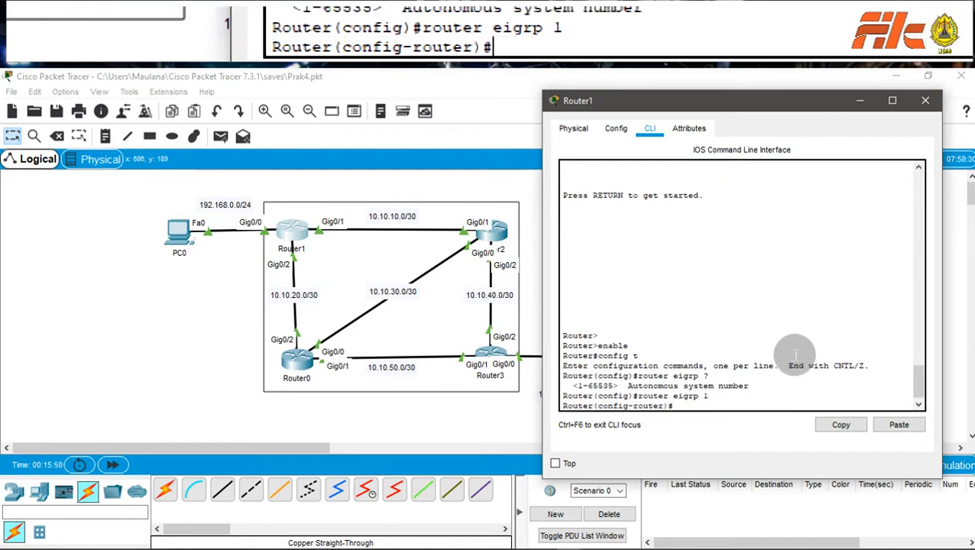
Step: List the commands available in EIGRP router configuration mode and examine the network entry
text(?)
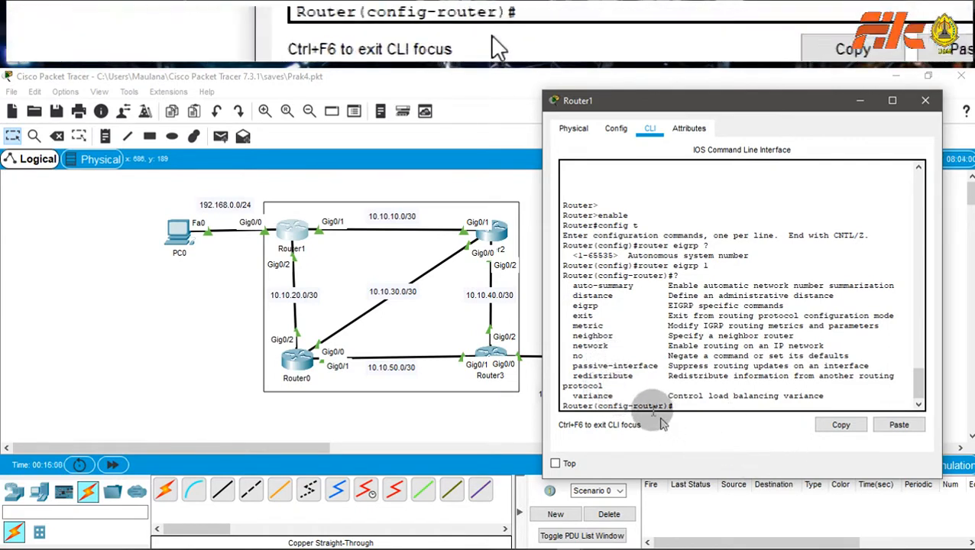
drag(569, 346, 608, 345)
click(709, 357)
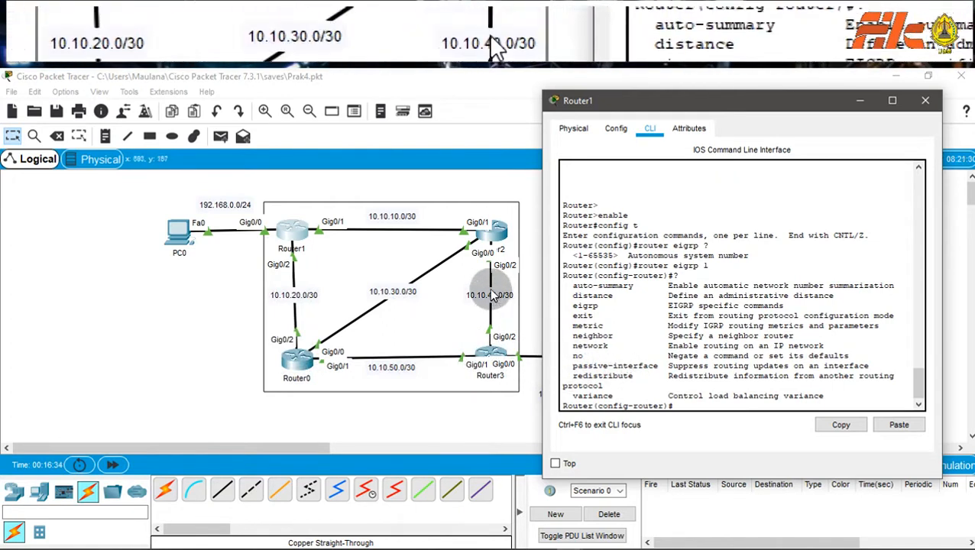
Step: Advertise networks 192.168.0.0, 10.10.10.0 and 10.10.20.0 in Router1's EIGRP process, and close the Router1 window
text(net 19)
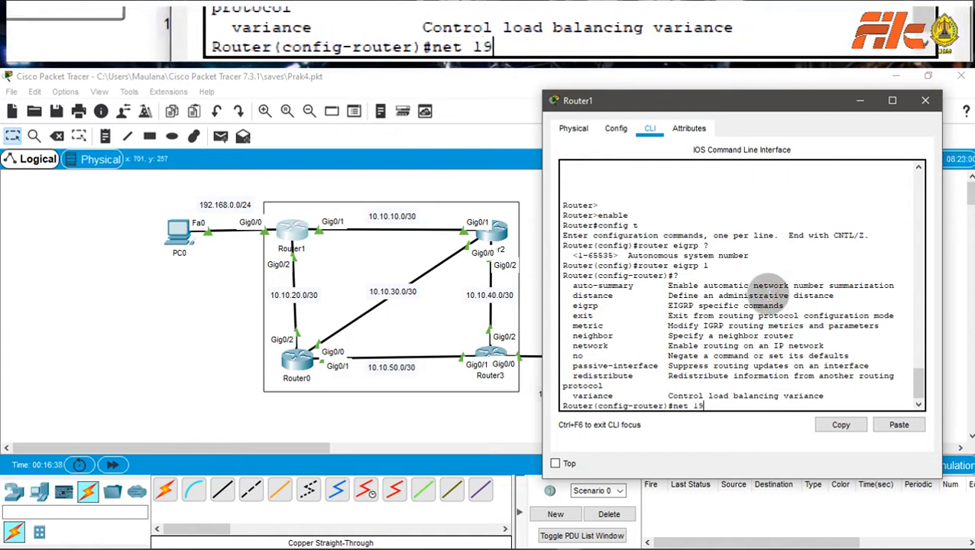
text(2.168.0.0)
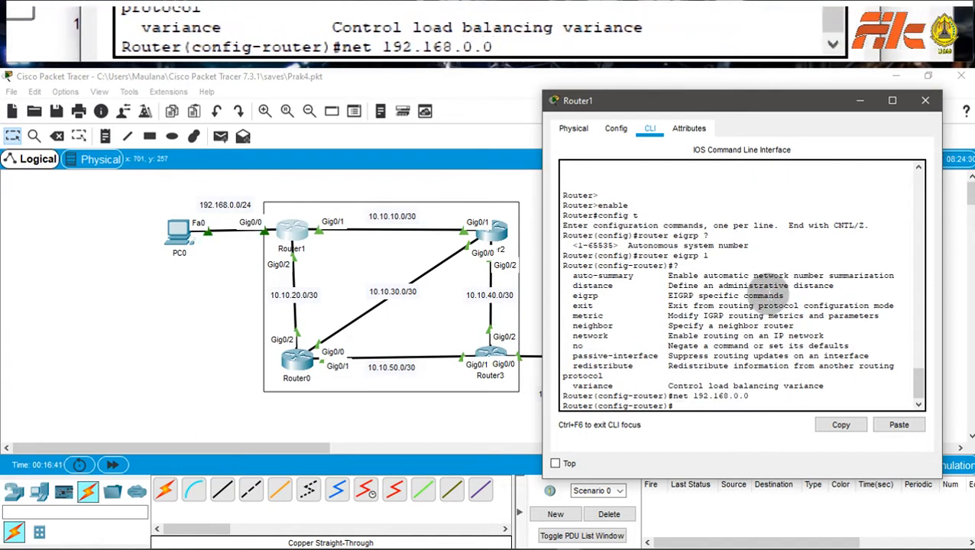
key(Return)
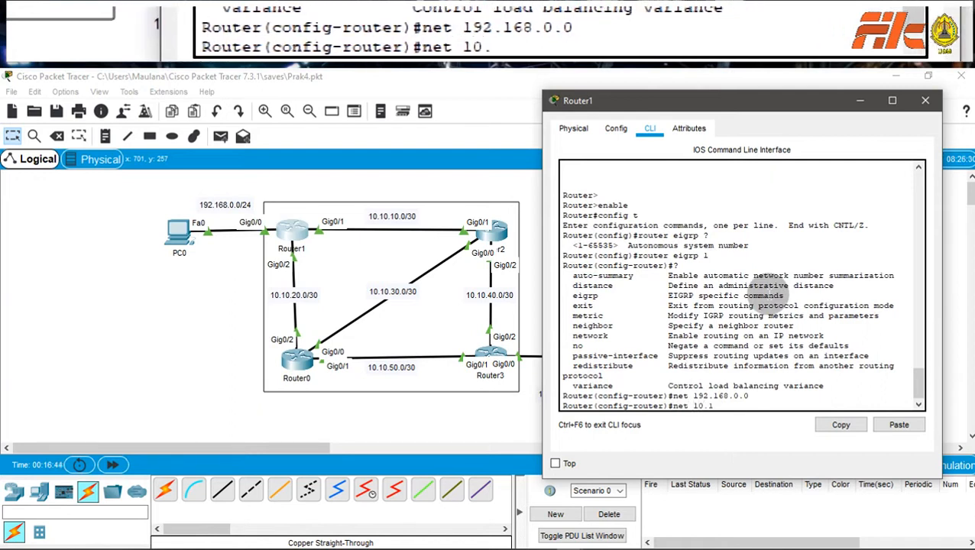
text(net 10.10.10.0)
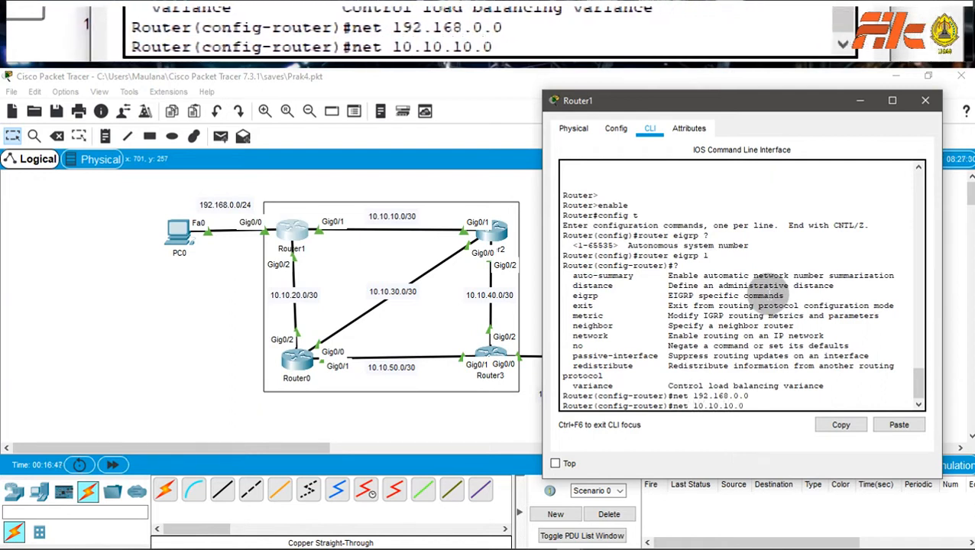
key(Return)
key(Up)
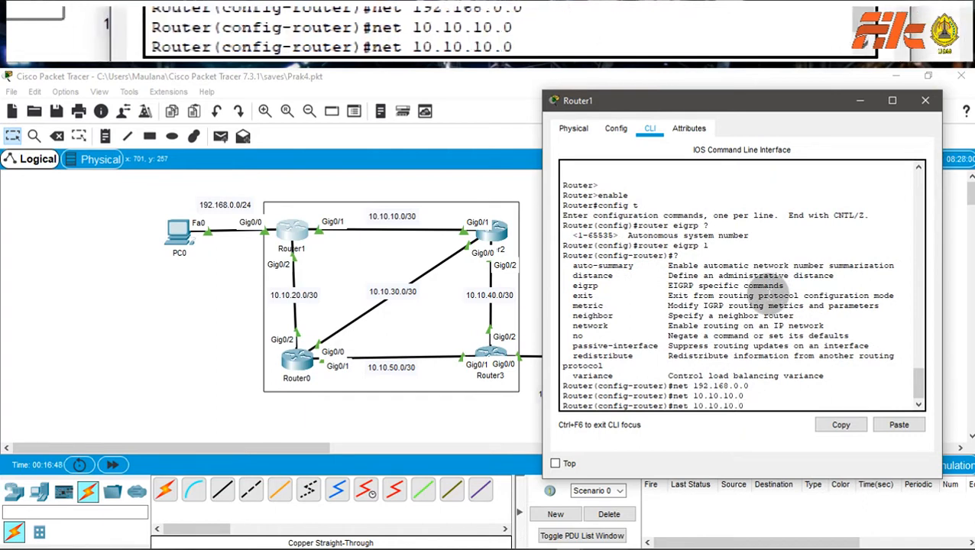
key(BackSpace)
text(2)
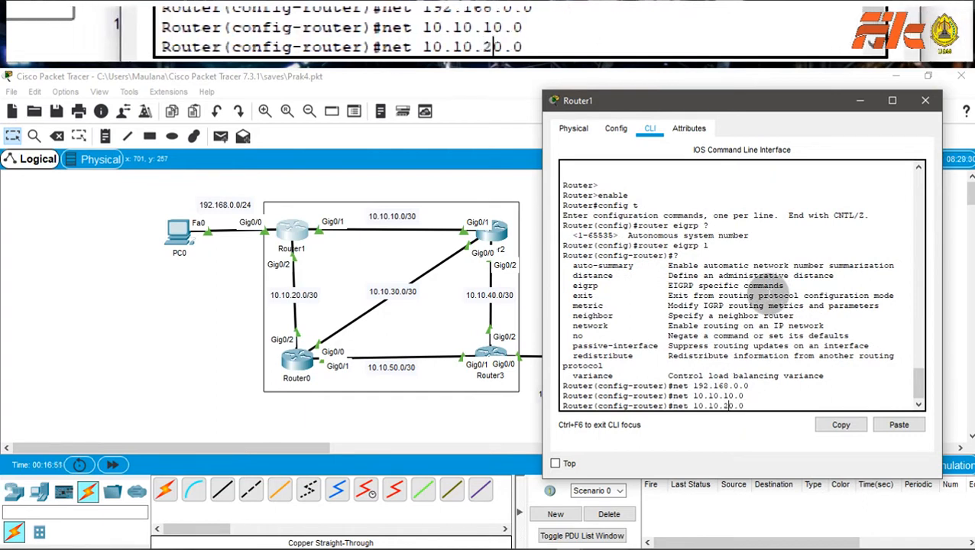
key(Return)
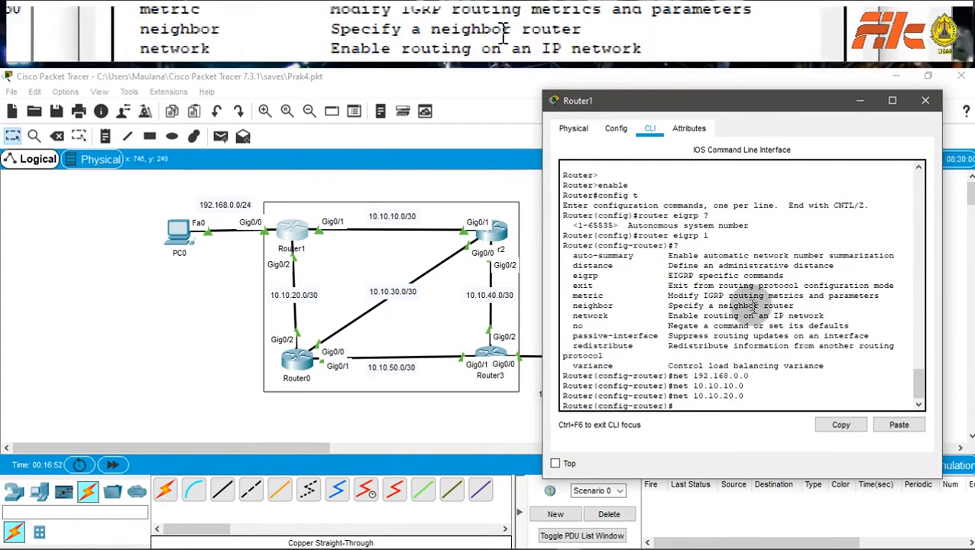
click(925, 100)
Step: Open Router2's command line interface with its window placed beside Router1 and Router0 in the topology
click(493, 227)
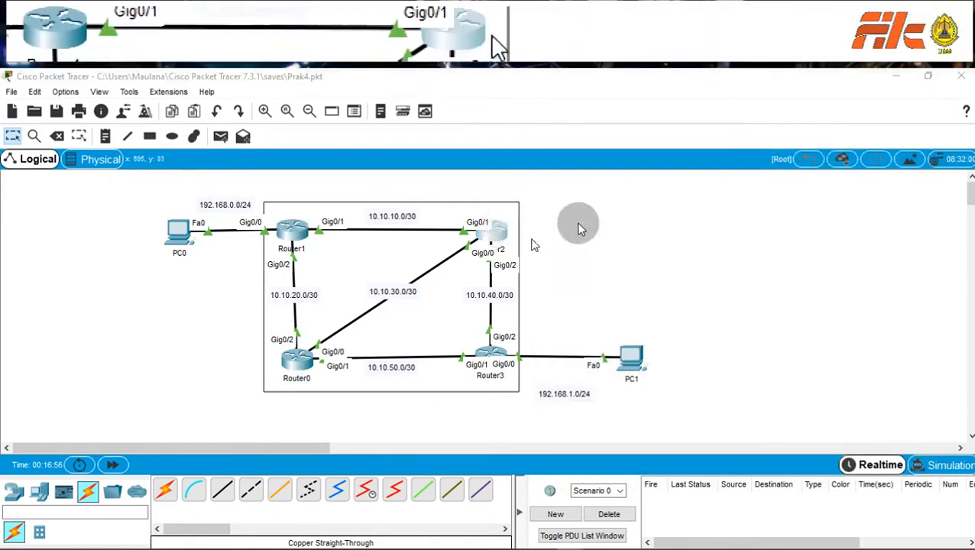
drag(495, 124, 715, 131)
click(618, 148)
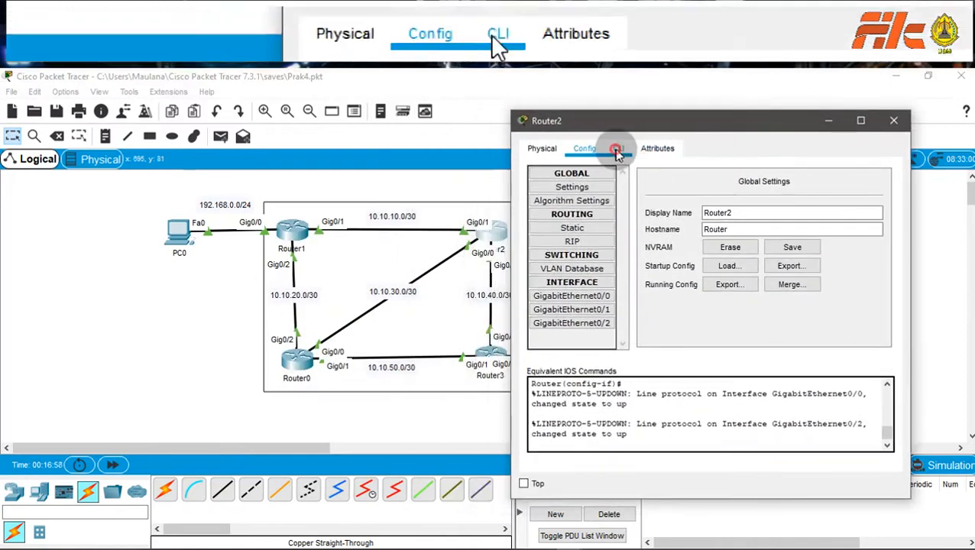
click(701, 323)
click(675, 387)
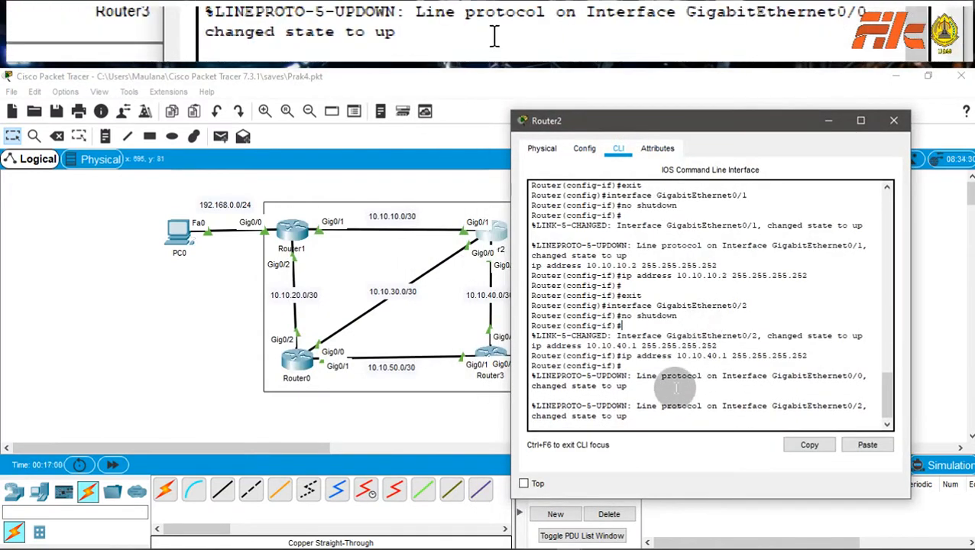
Step: Exit Router2's interface configuration mode and start EIGRP with autonomous system number 1
key(Return)
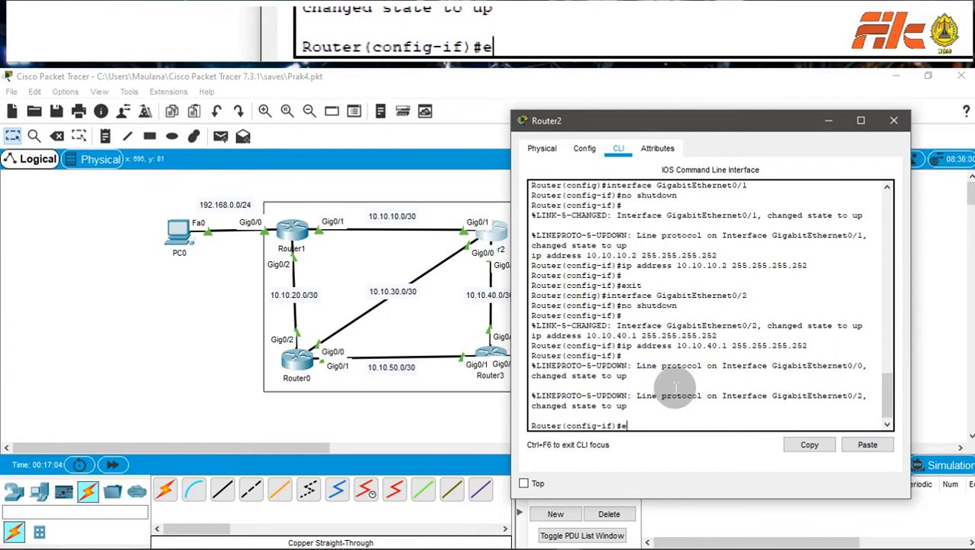
key(Return)
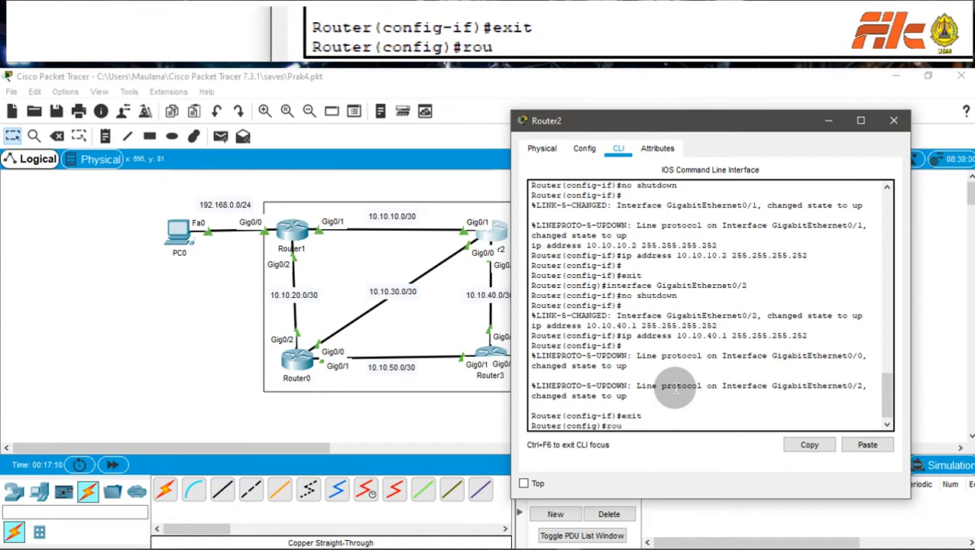
text(router eigrp 1)
key(Return)
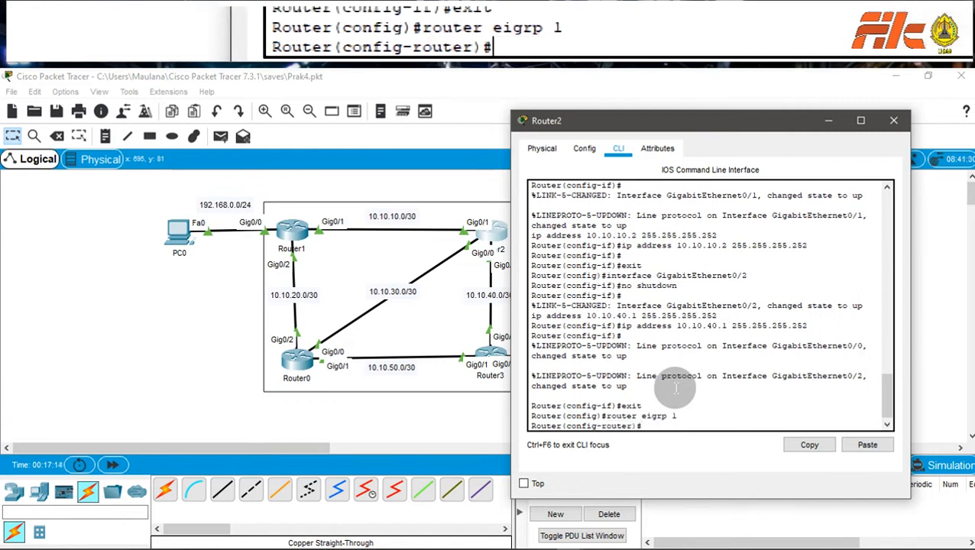
Step: Advertise network 10.10.10.0 in Router2's EIGRP process and examine the neighbor adjacency message
text(net)
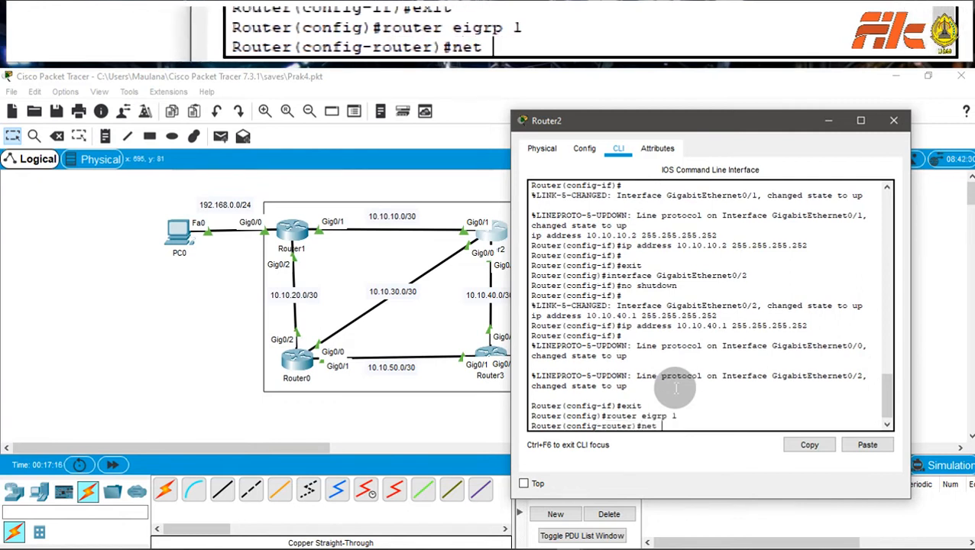
text( 10.10.)
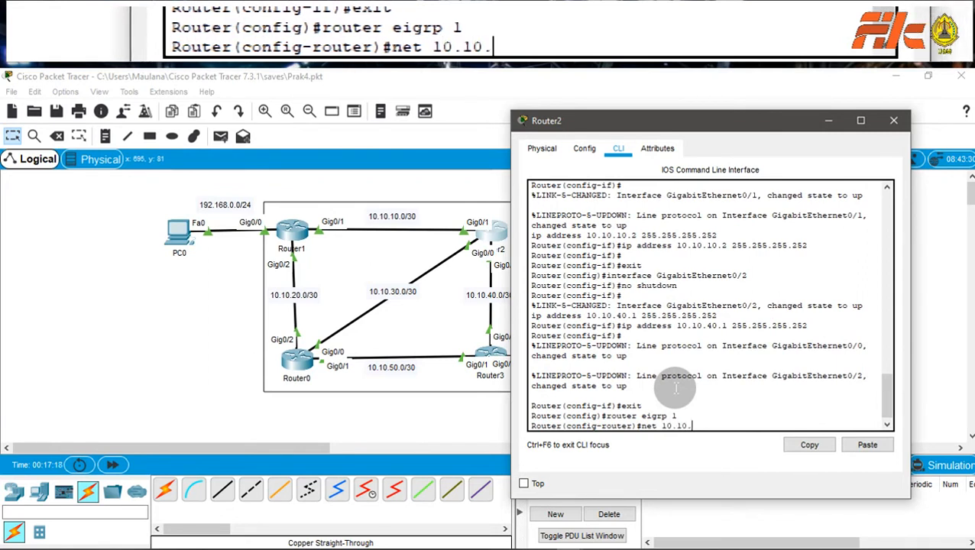
text(10.0)
key(Return)
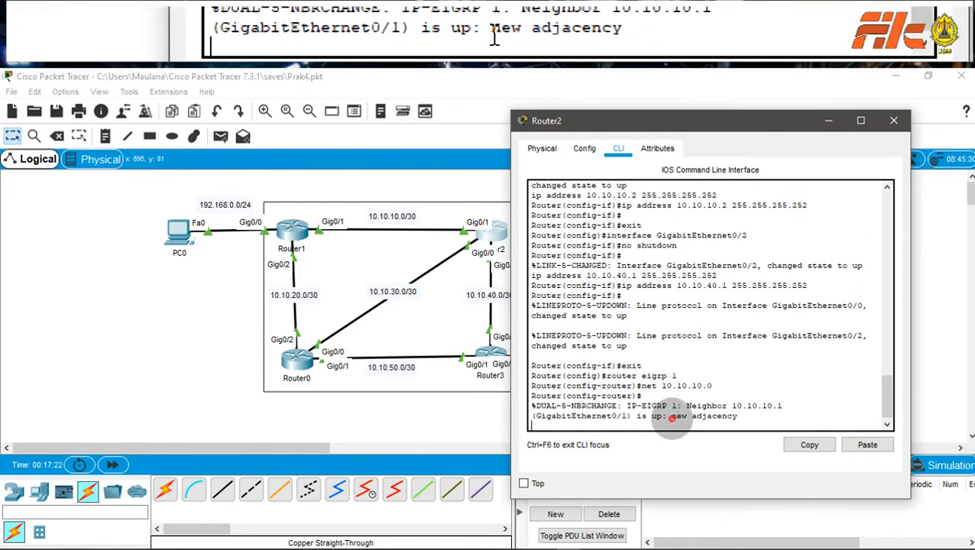
drag(672, 417, 738, 417)
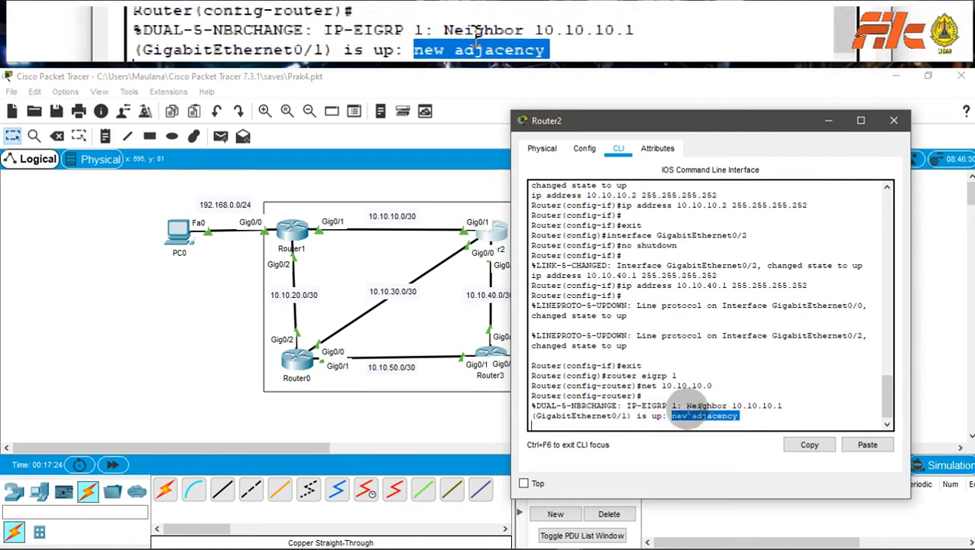
click(685, 406)
drag(683, 406, 779, 407)
click(767, 420)
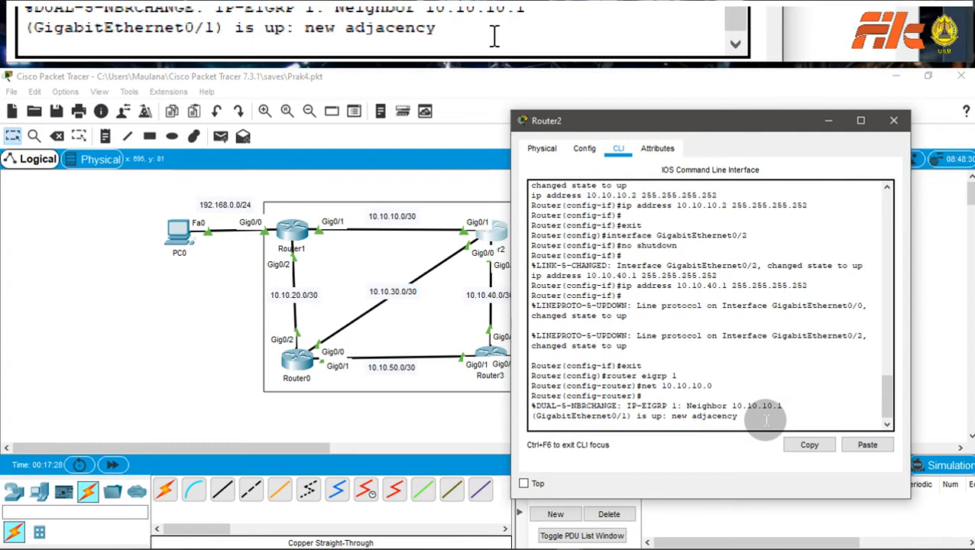
Step: Advertise network 10.10.30.0 in Router2's EIGRP process by editing the previous network command
key(Return)
key(Up)
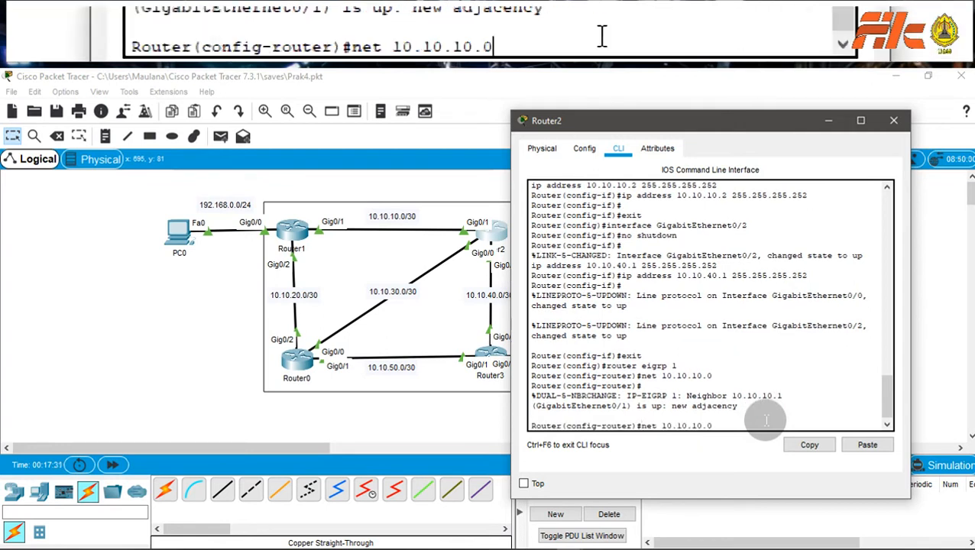
key(Left)
key(Left)
key(Left)
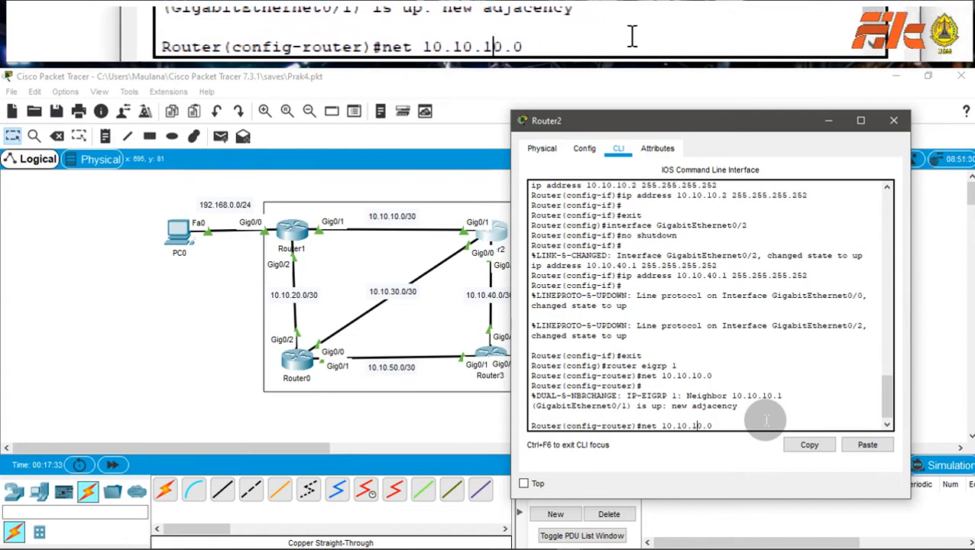
key(BackSpace)
text(3)
key(Return)
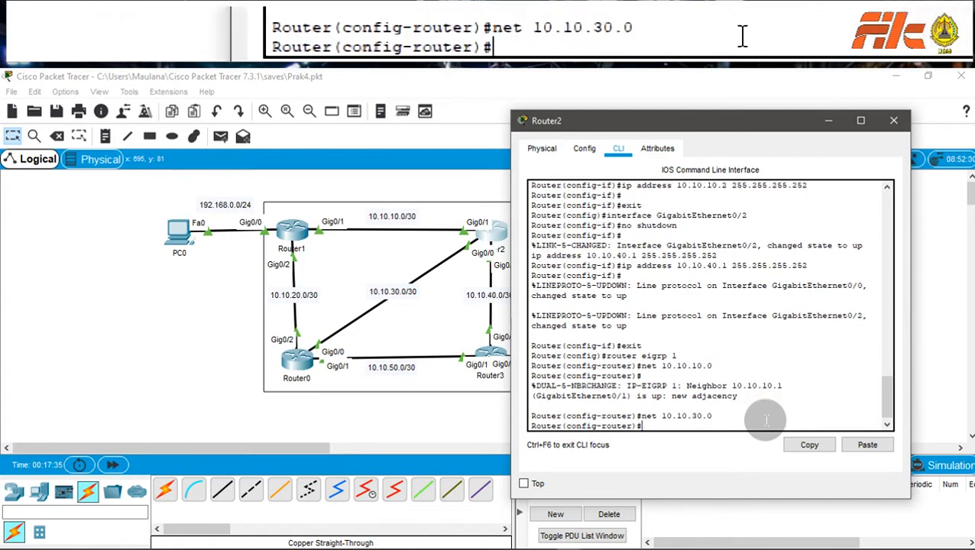
Step: Add network 10.10.40.0 to Router2's EIGRP process and close the Router2 window
key(Up)
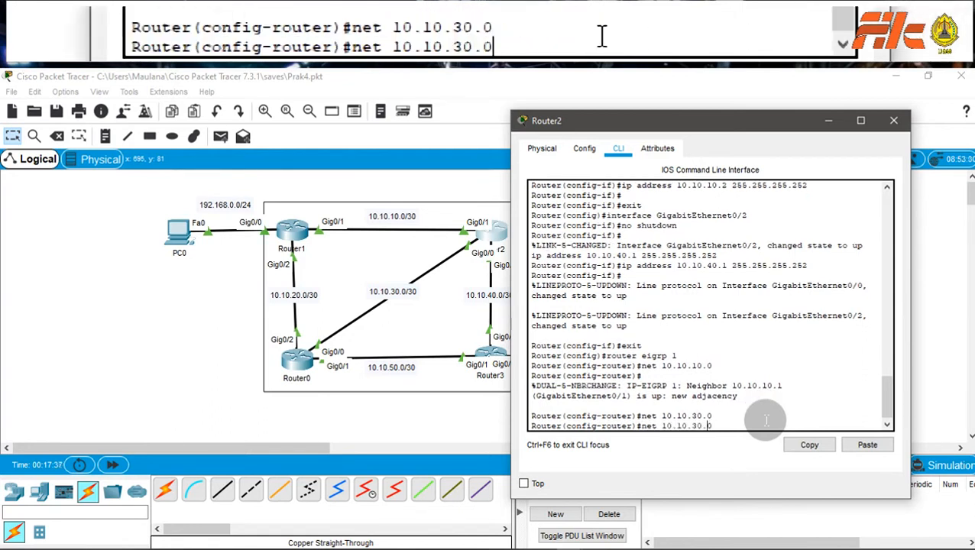
key(Left)
key(Left)
key(Left)
key(BackSpace)
text(4)
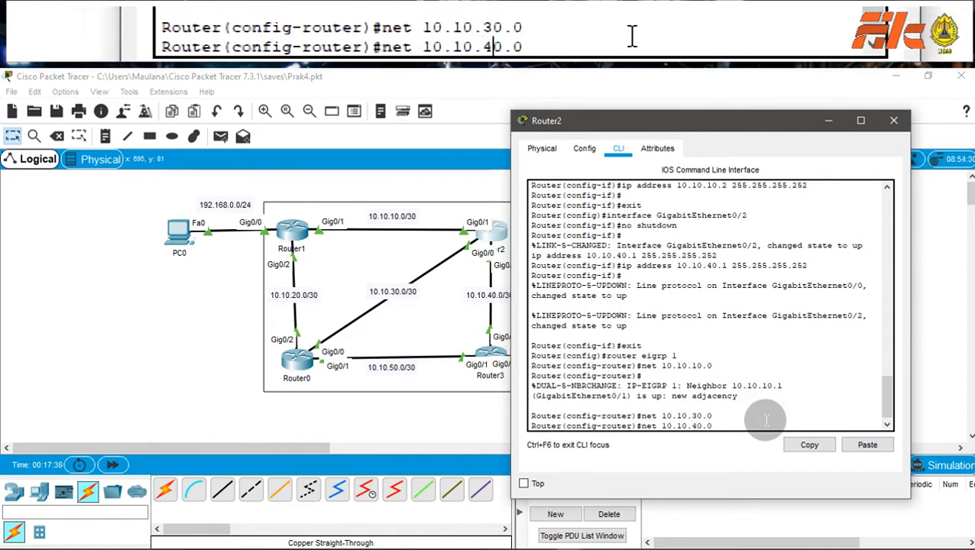
key(Return)
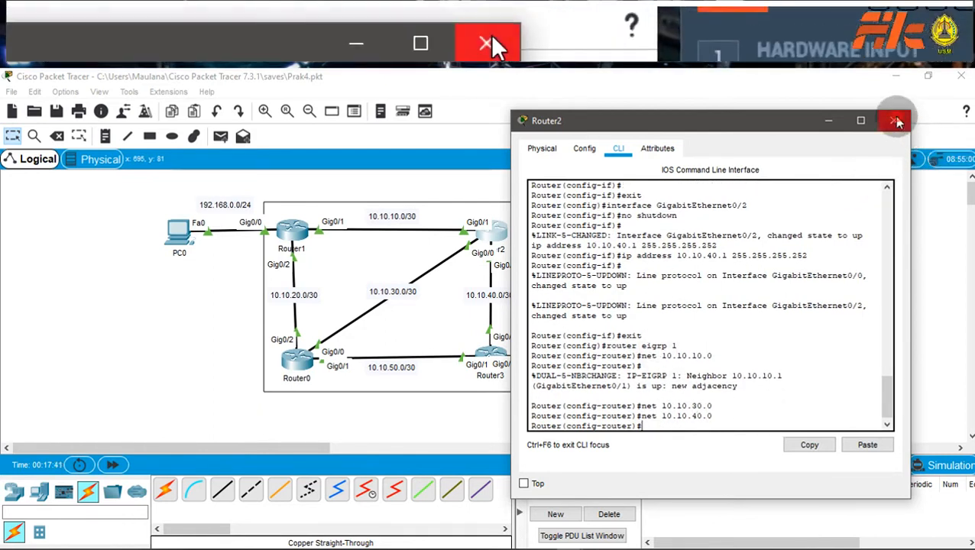
click(893, 120)
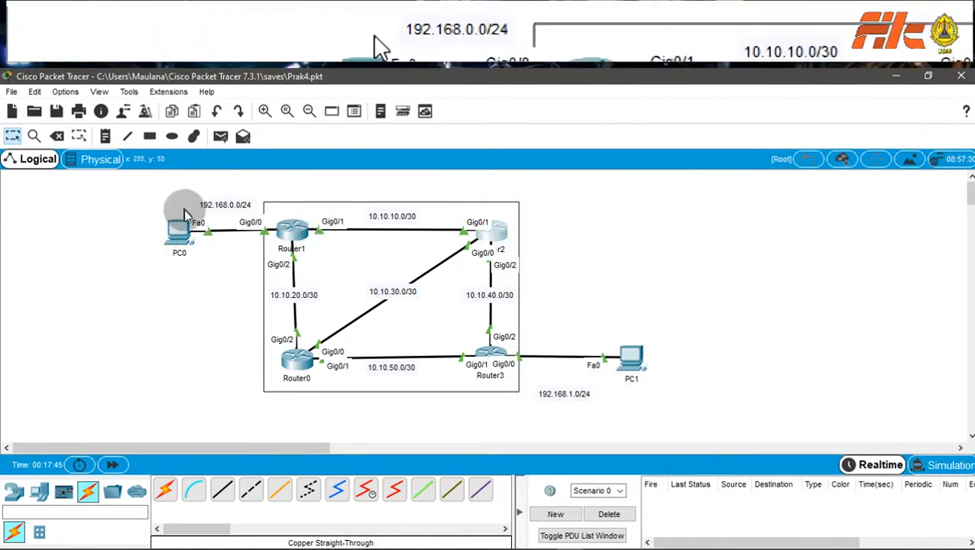
Step: Inspect Router2's routing table for EIGRP routes, including 10.10.20.0/30 and 192.168.0.0/24, and leave inspect mode
click(35, 138)
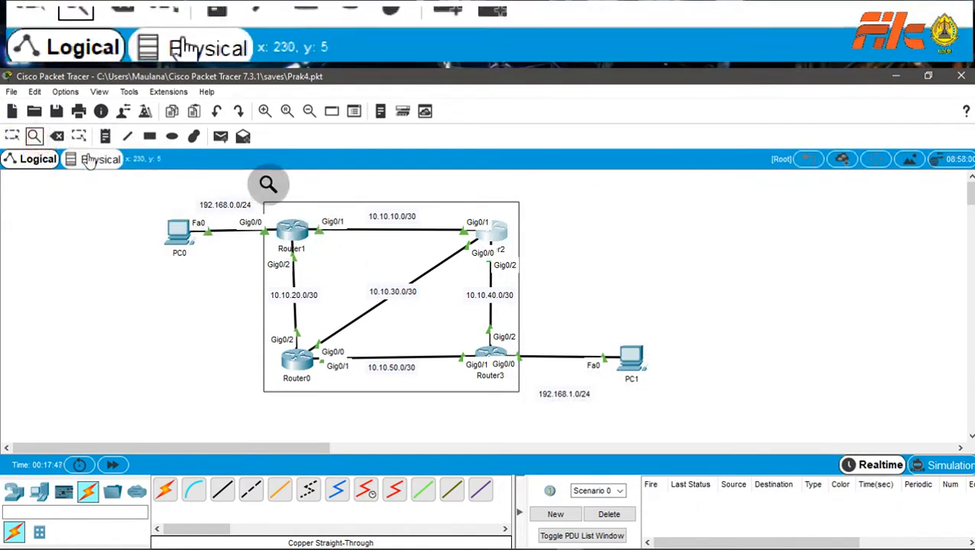
click(490, 230)
click(547, 242)
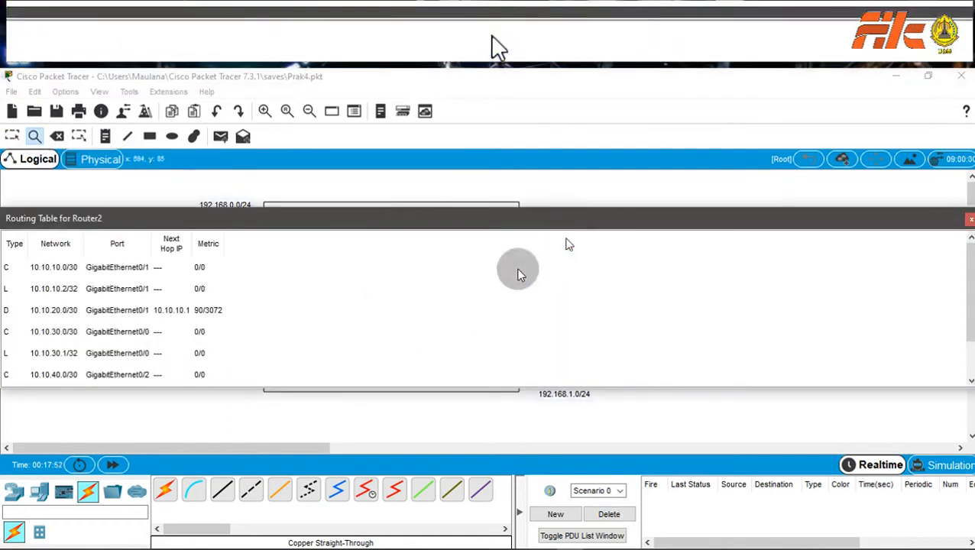
drag(232, 226, 512, 202)
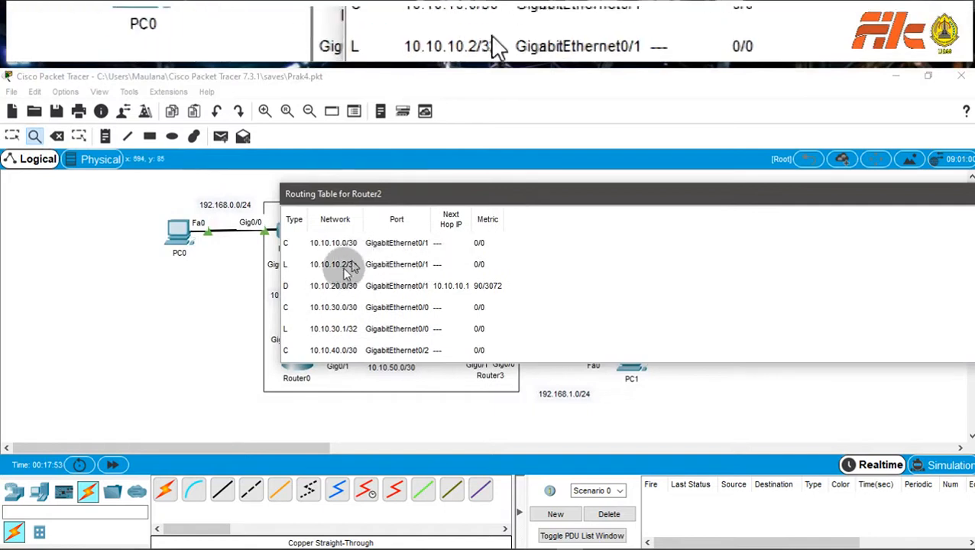
scroll(359, 306, down, 1)
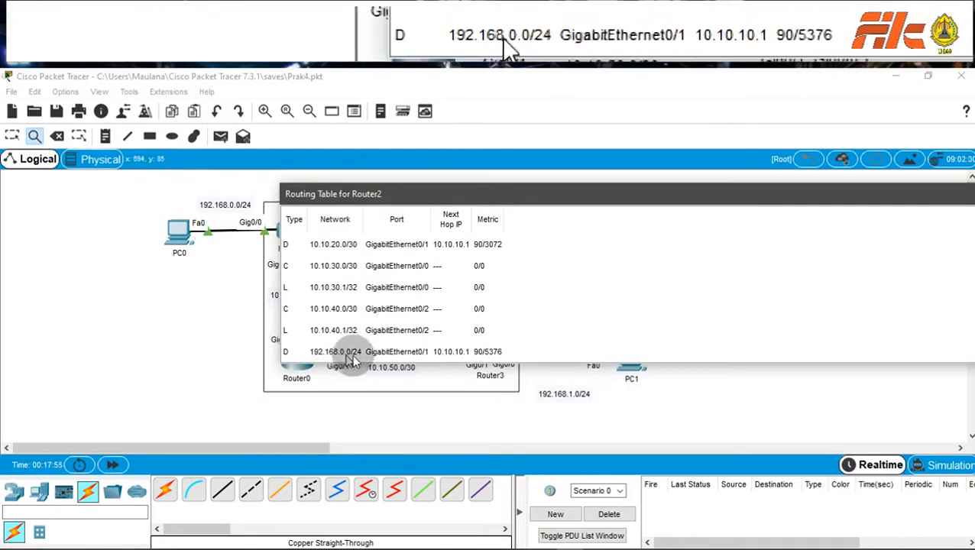
mouse_move(424, 193)
mouse_down()
mouse_move(444, 277)
mouse_move(219, 281)
mouse_up()
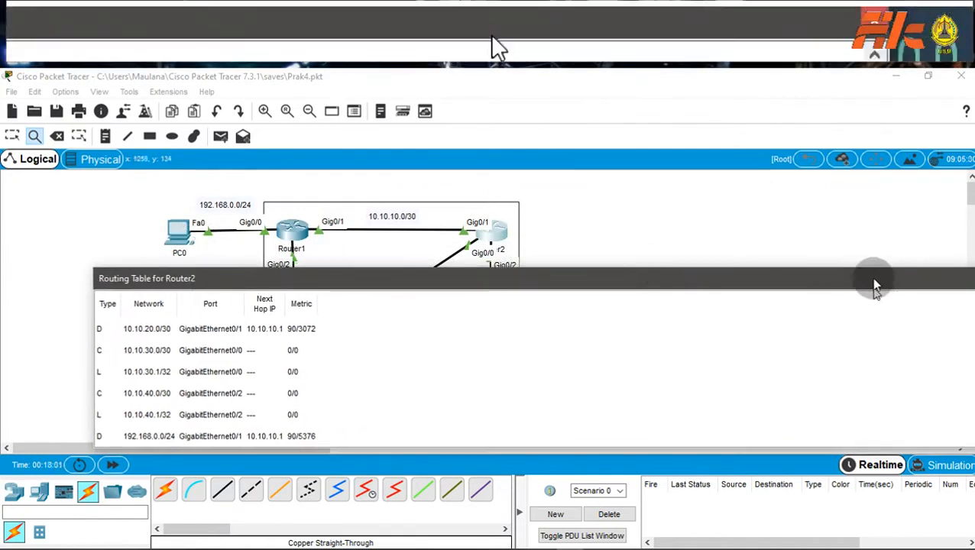
drag(873, 281, 547, 293)
click(736, 292)
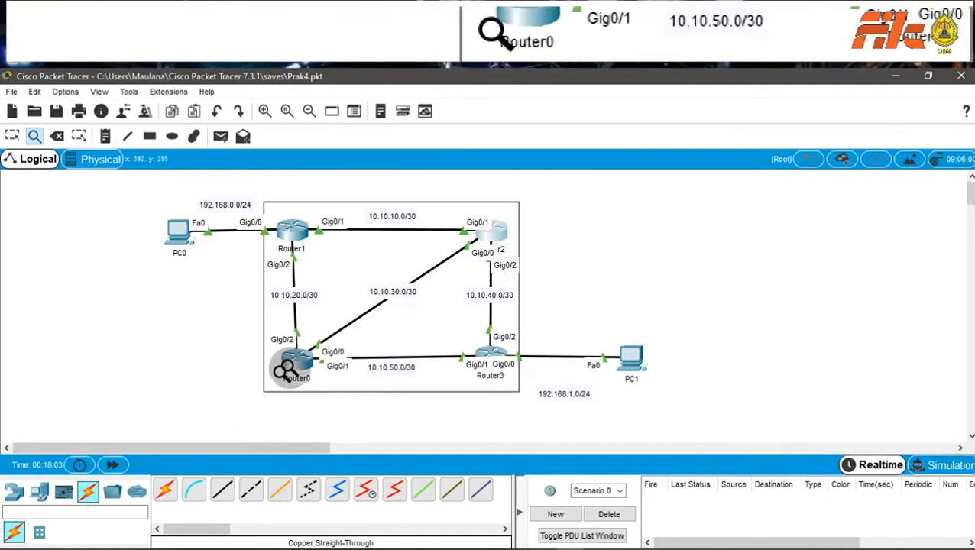
click(284, 364)
click(130, 309)
click(12, 135)
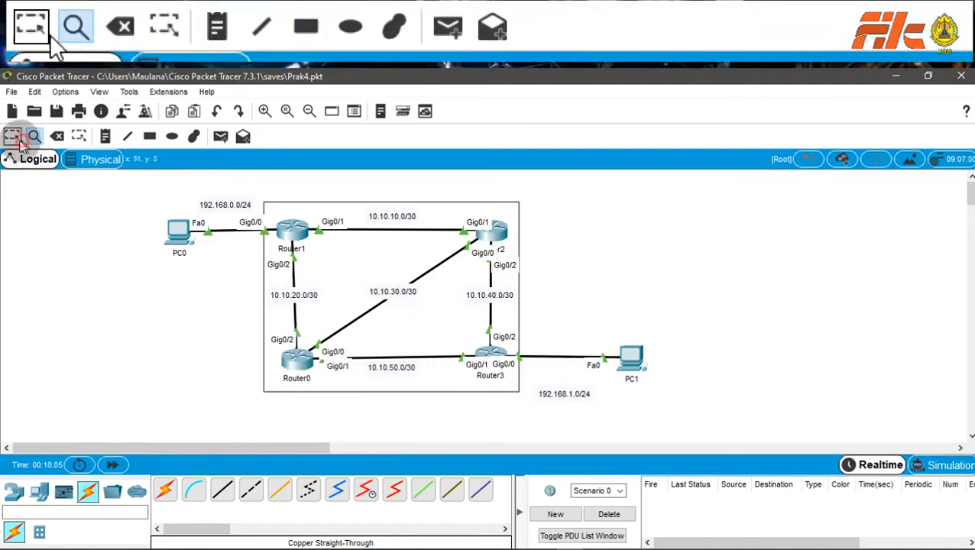
Step: Open Router0's command line interface and move its window clear of Router1 and Router0 in the topology
click(295, 357)
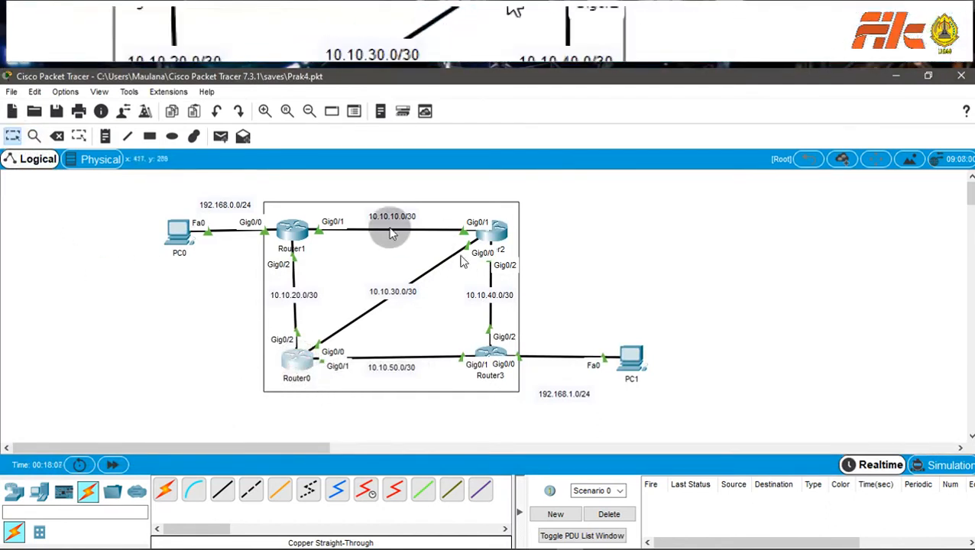
click(396, 151)
drag(458, 115, 676, 92)
click(724, 264)
Step: Leave interface configuration mode on Router0 and enter the EIGRP process with autonomous system number 1
key(Return)
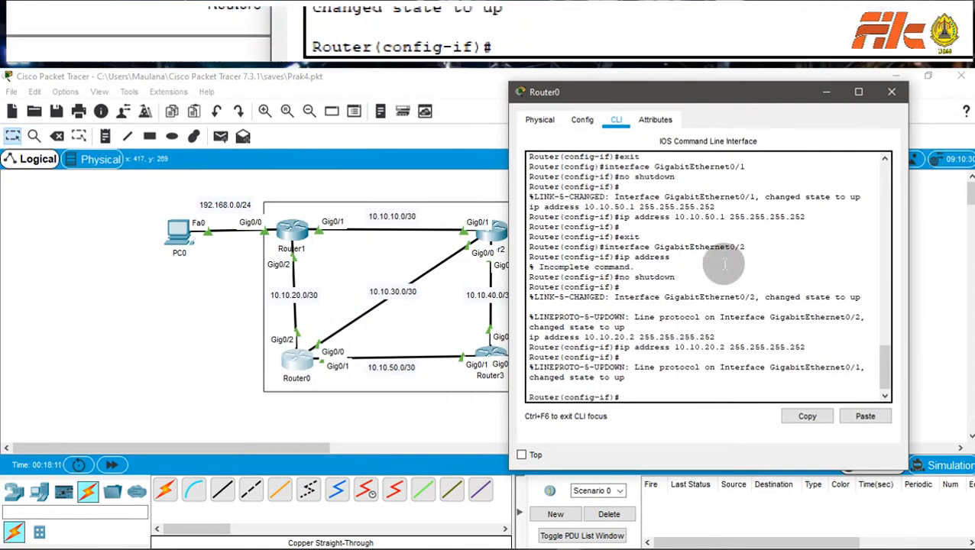
text(exit)
key(Return)
text(rou)
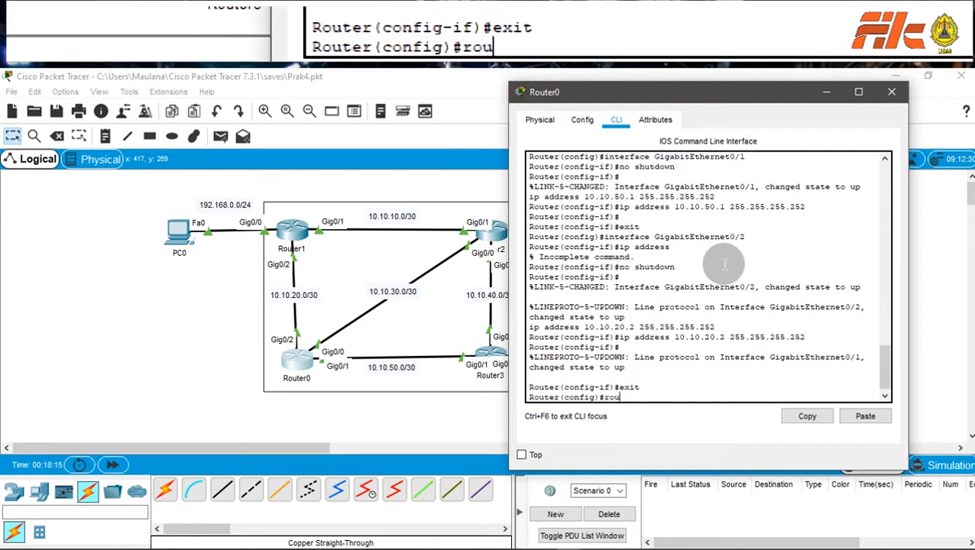
text(ter eigrp 1)
key(Return)
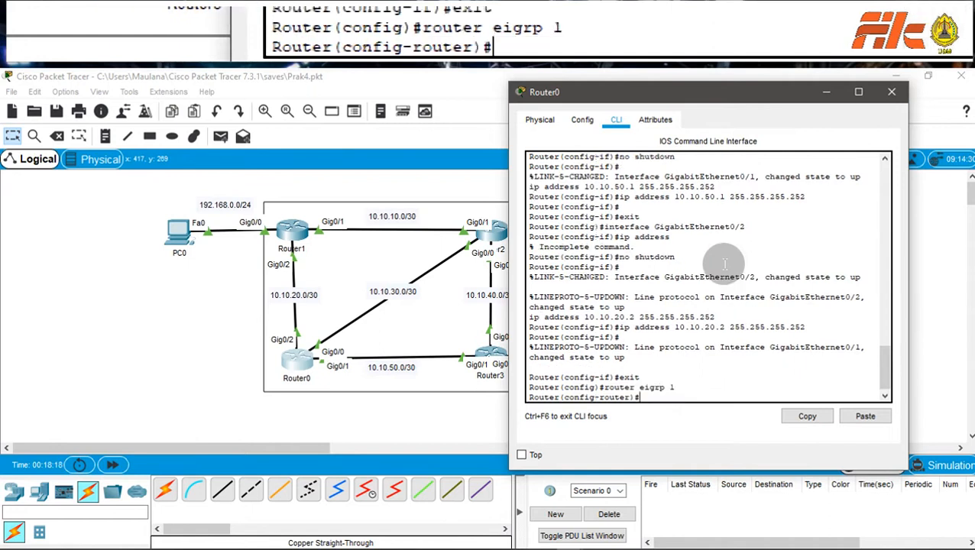
Step: Advertise network 10.10.20.0 in Router0's EIGRP process and get back to a clean prompt
text(net 10.10)
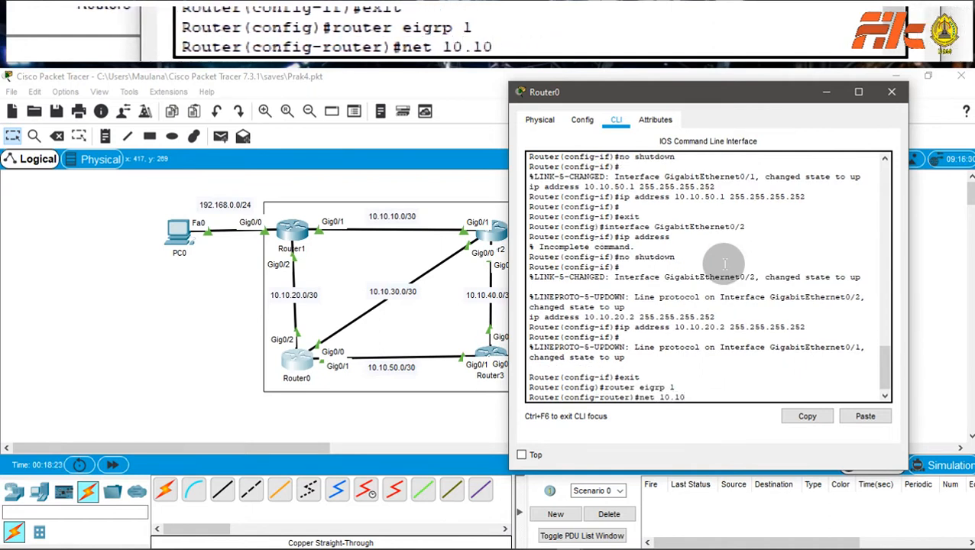
text(.20.0)
key(Return)
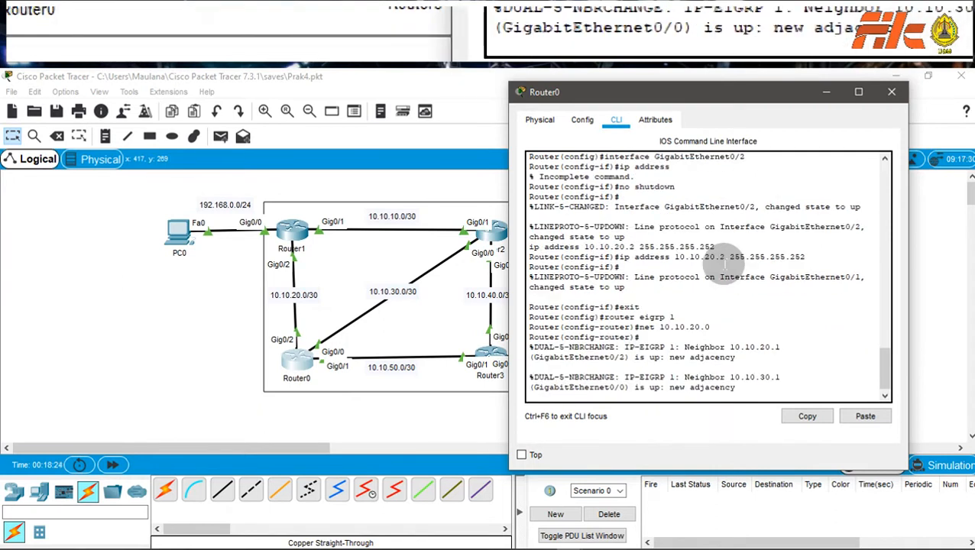
key(Return)
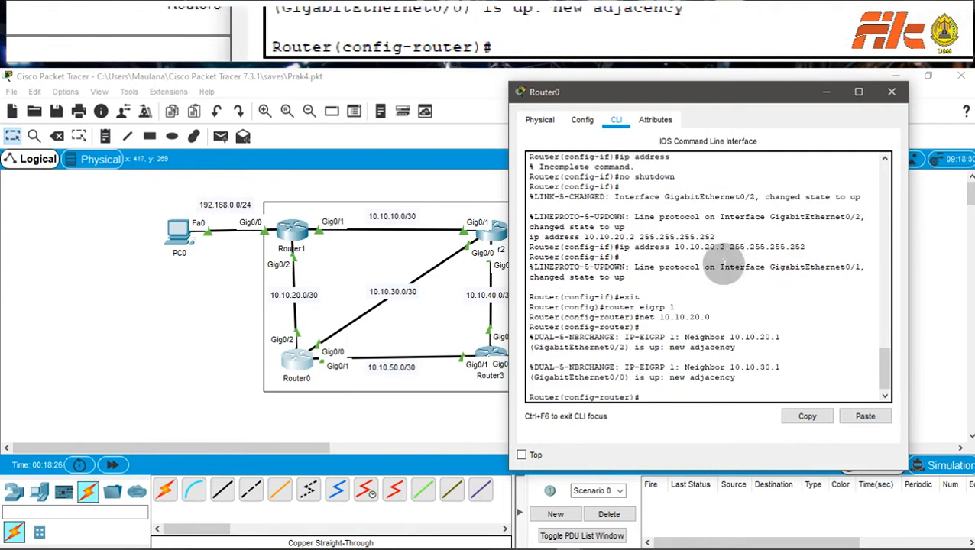
Step: Advertise network 10.10.30.0 in Router0's EIGRP process by editing the previous network command
key(Up)
key(BackSpace)
text(3)
key(Return)
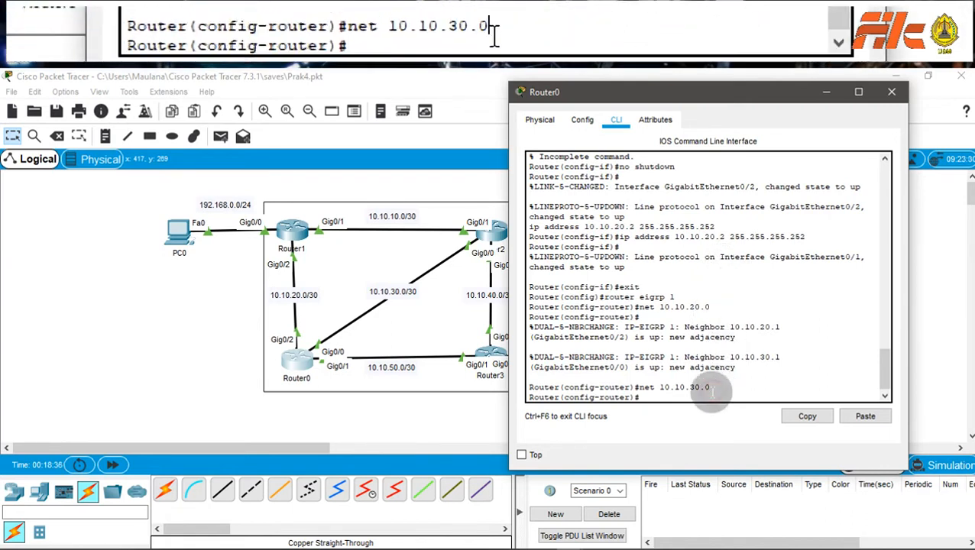
Step: Add network 10.10.50.0 to Router0's EIGRP process and close the Router0 window
key(Up)
key(Left)
key(Left)
key(Left)
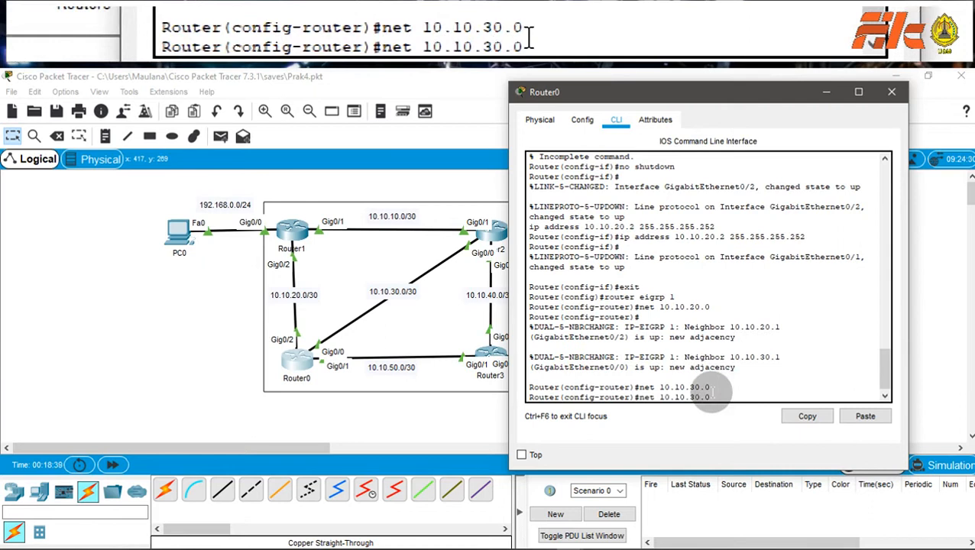
key(BackSpace)
text(5)
key(Return)
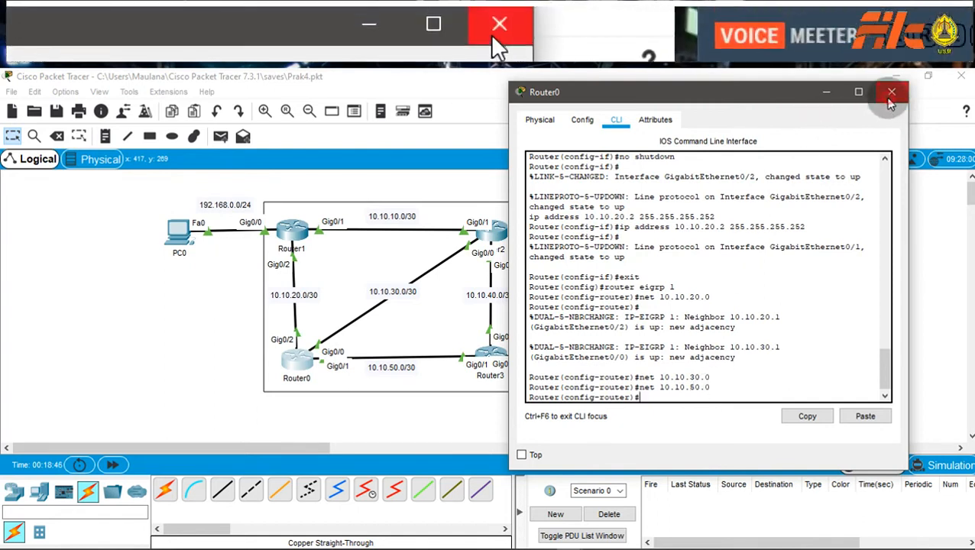
click(891, 92)
Step: Open Router3's command line interface and move its window clear of the four routers in the topology
click(477, 365)
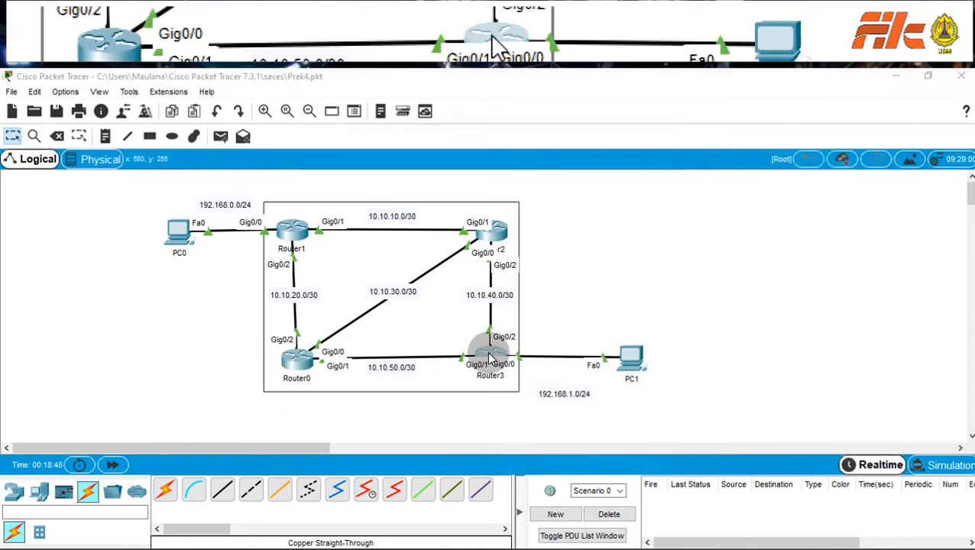
drag(427, 115, 665, 105)
click(584, 136)
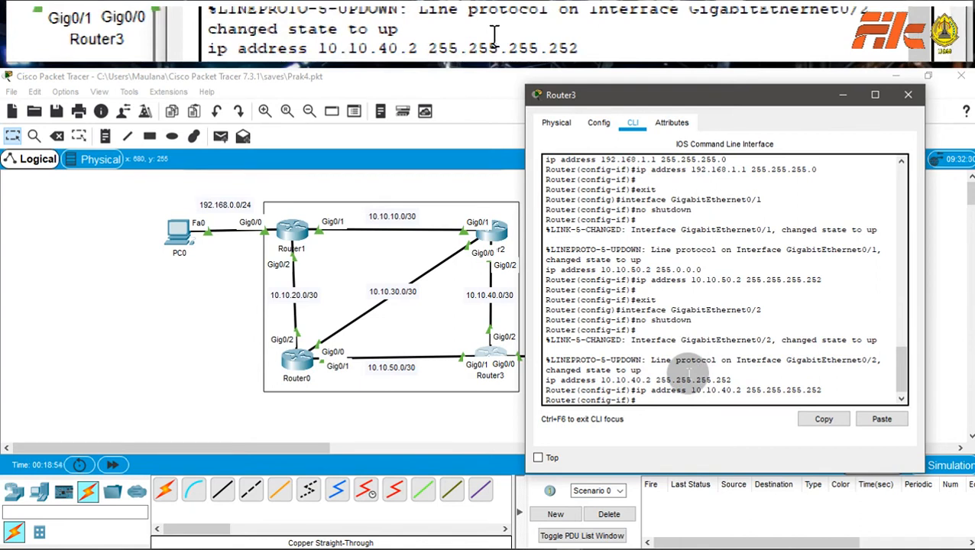
click(687, 373)
Step: Leave interface configuration mode on Router3 and enter the EIGRP process with autonomous system number 1
text(exit)
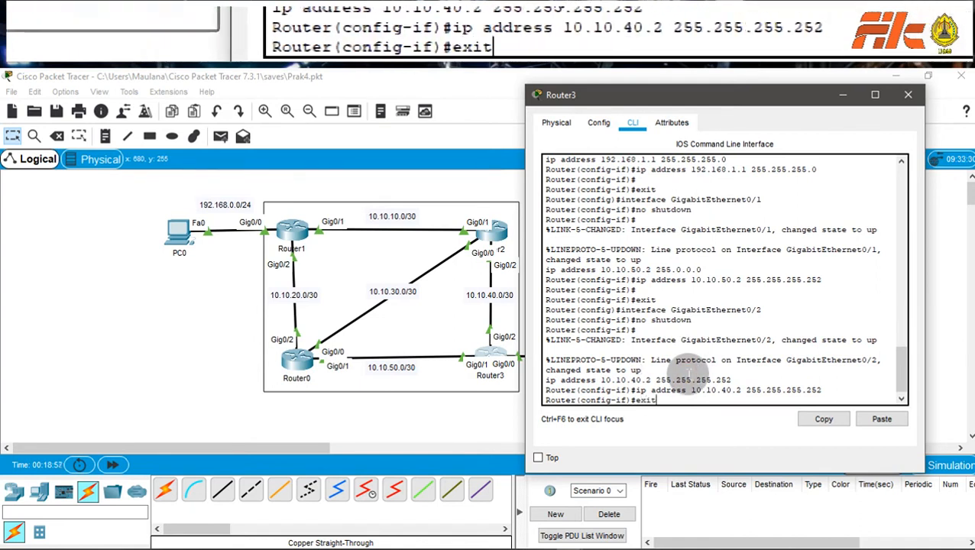
key(Return)
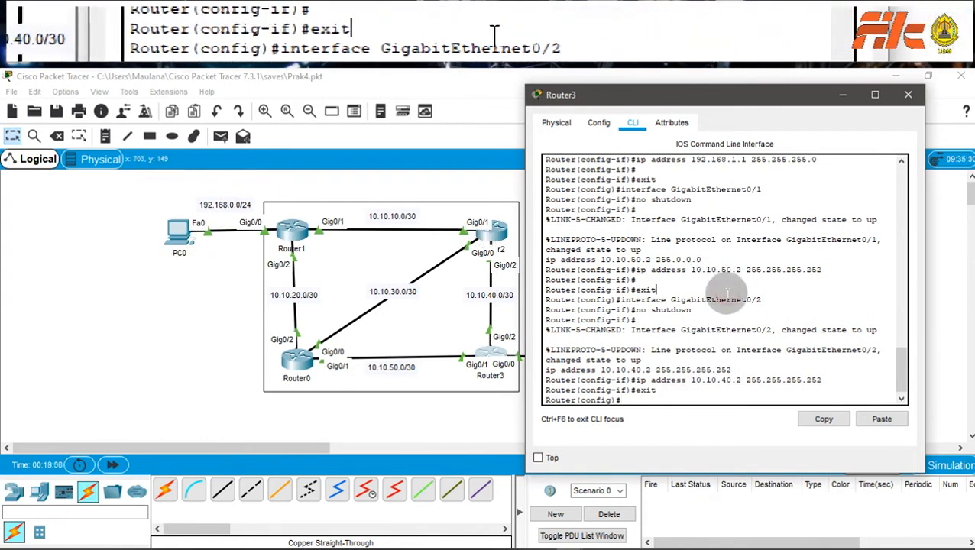
text(router)
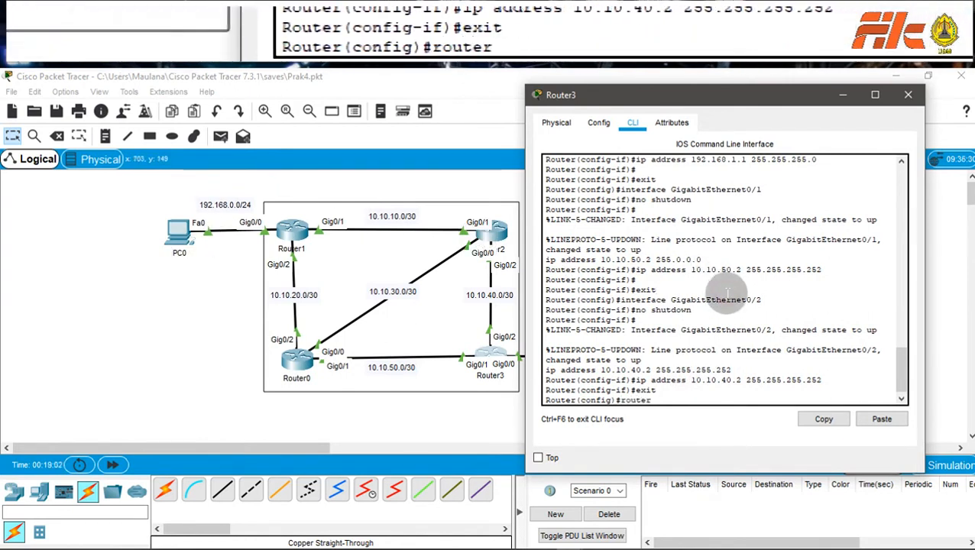
text( eigrp)
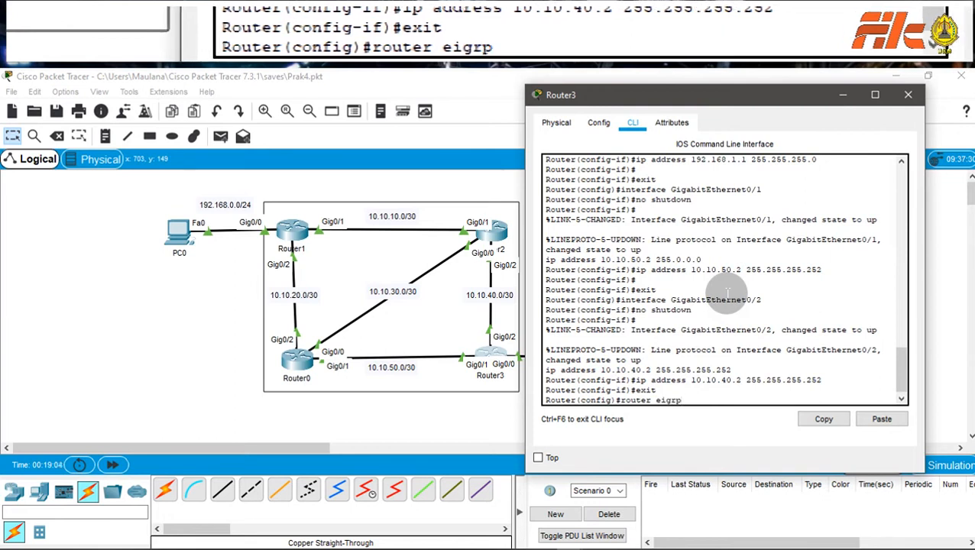
text( 1)
key(Return)
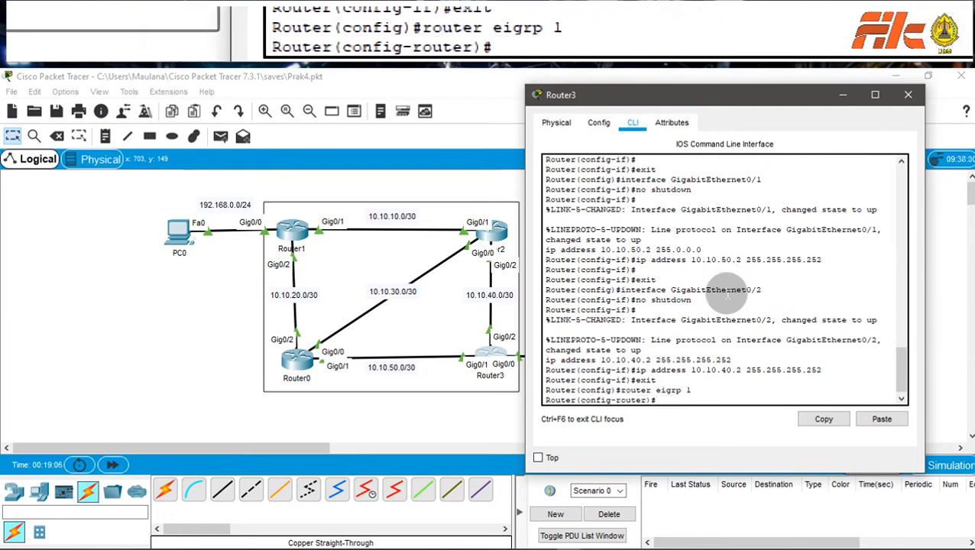
Step: Advertise networks 192.168.1.0 and 10.10.40.0 in Router3's EIGRP process and get back to a clean prompt
text(net 192.168.1.0)
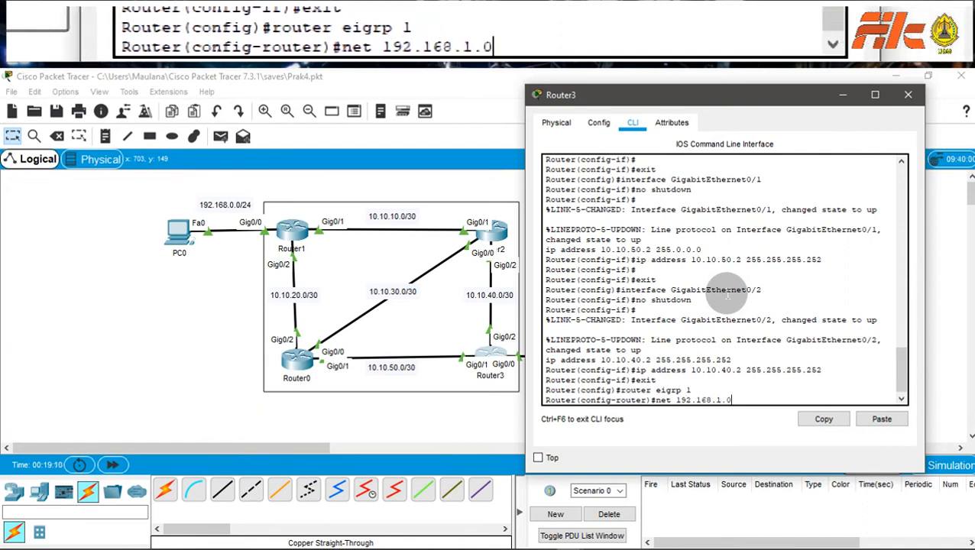
key(Return)
text(net)
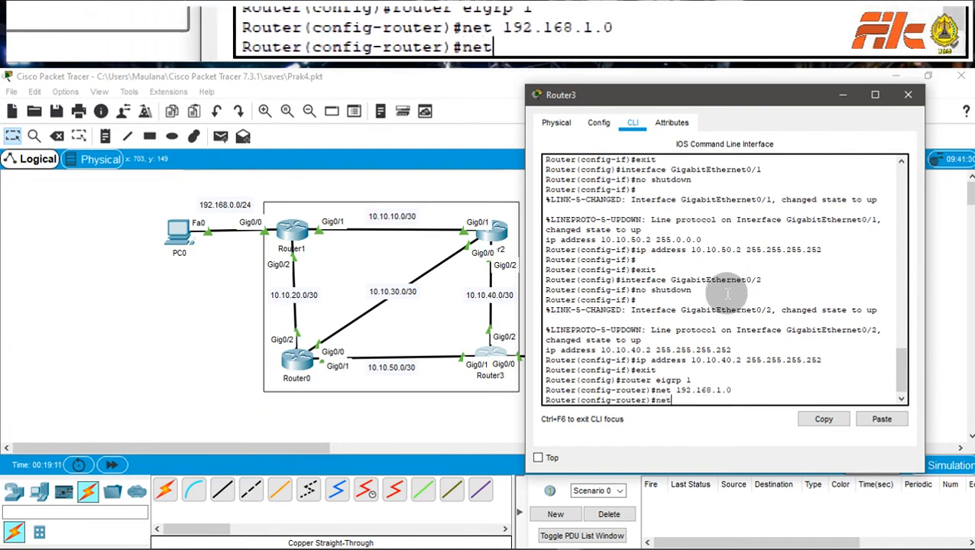
text( 10.10.40.0)
key(Return)
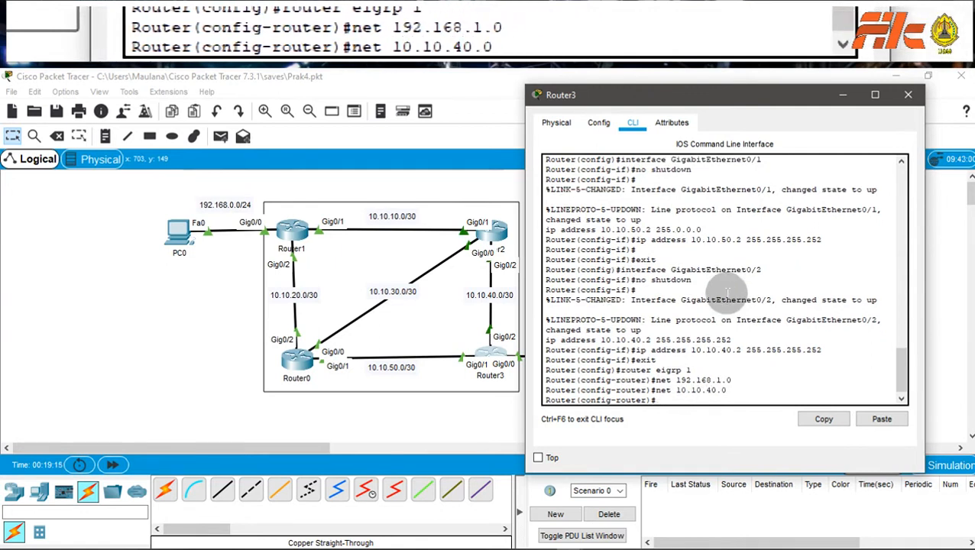
drag(745, 350, 783, 390)
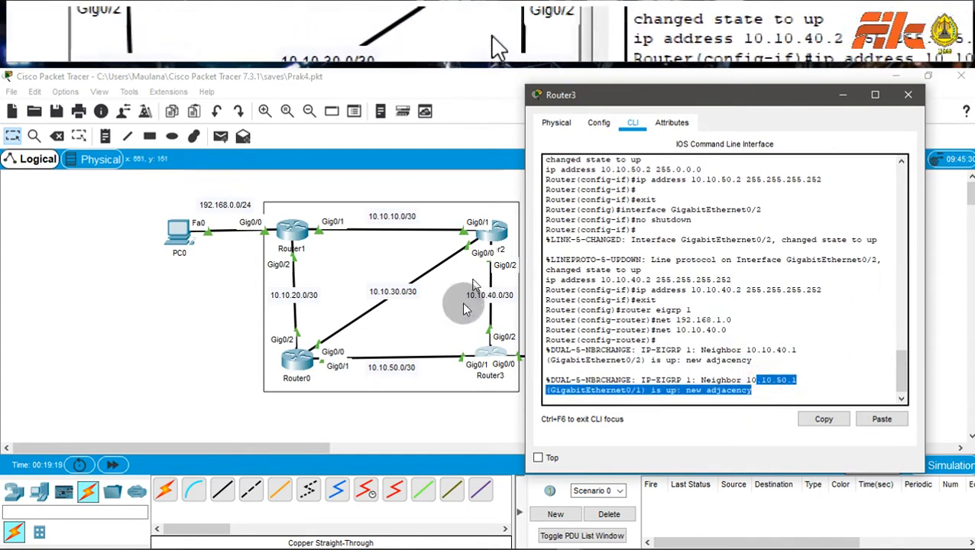
click(748, 330)
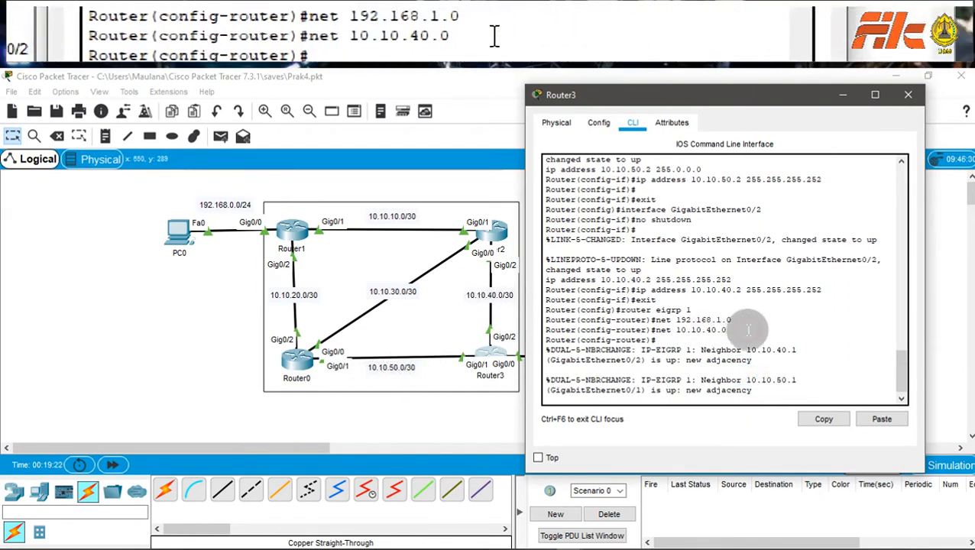
key(Return)
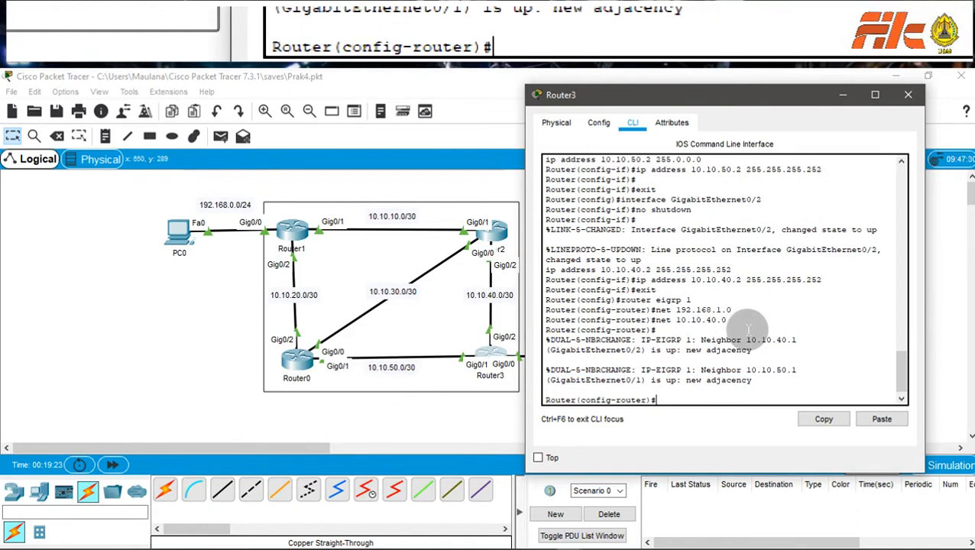
Step: Advertise network 10.10.50.0 in Router3's EIGRP process by editing the previous network command
key(Up)
key(BackSpace)
key(BackSpace)
key(BackSpace)
key(BackSpace)
text(0.10.5)
key(Return)
Step: Exit EIGRP and global configuration on Router3 to return to privileged EXEC mode
text(exit)
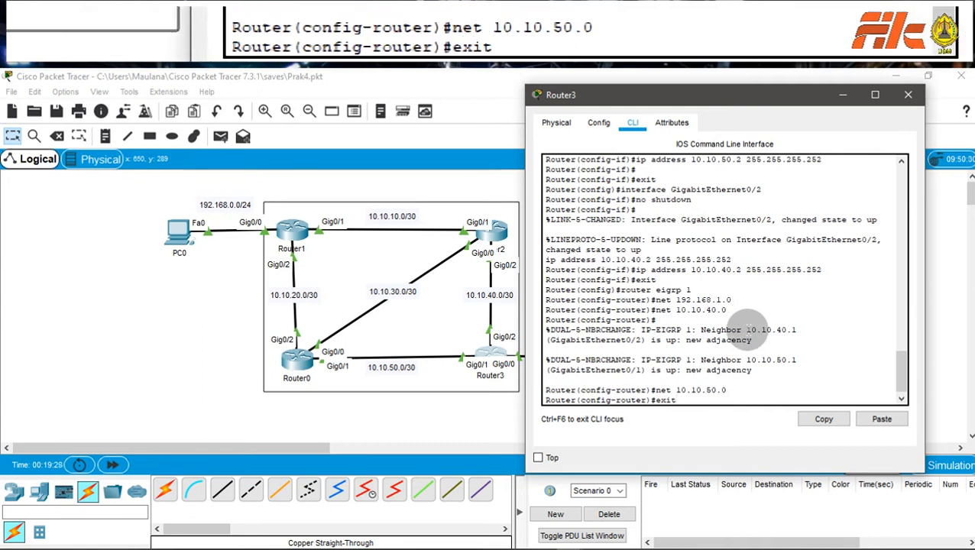
key(Return)
key(Return)
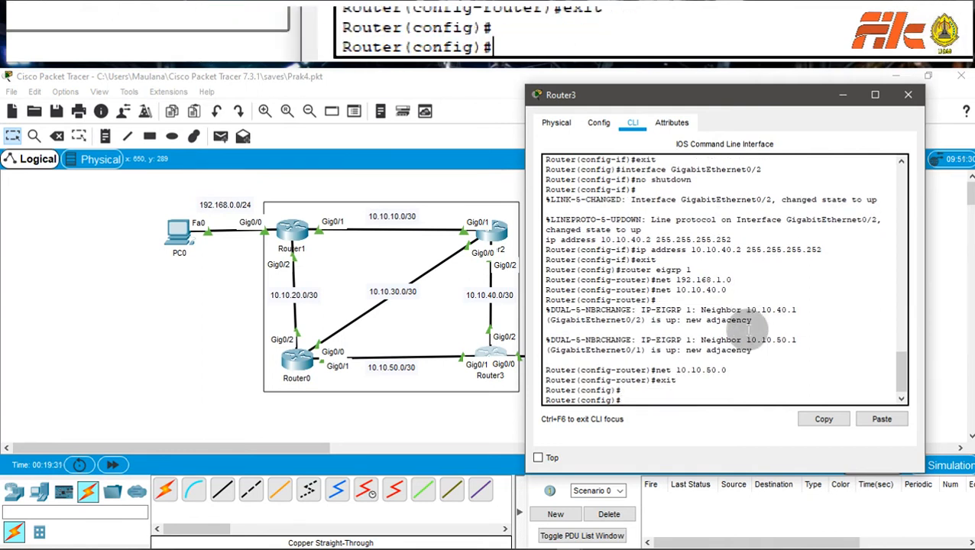
key(ctrl+z)
key(Return)
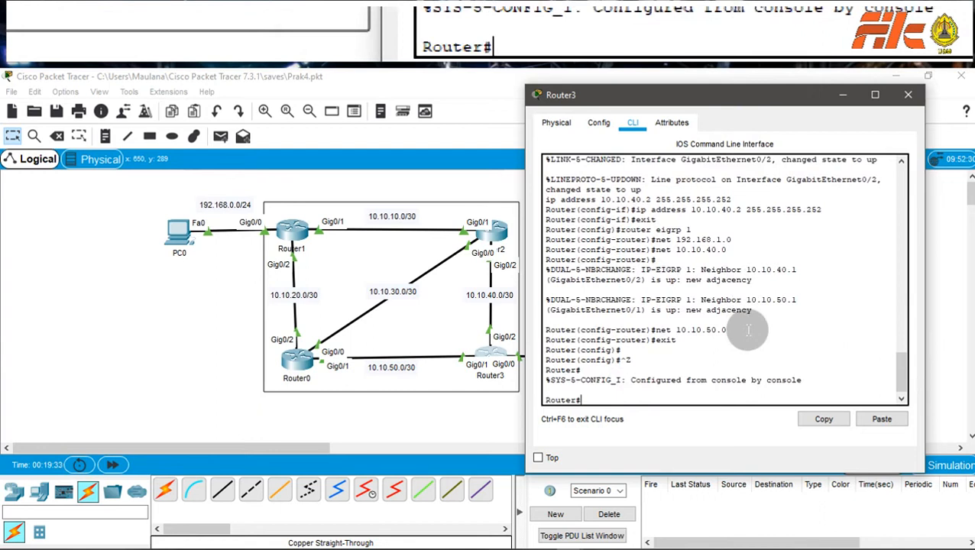
Step: Display Router3's IP routing table and examine the EIGRP code legend, the 10.10.x.0/30 routes, and the 192.168.0.0/24 and 192.168.1.0/24 entries
text(sh i)
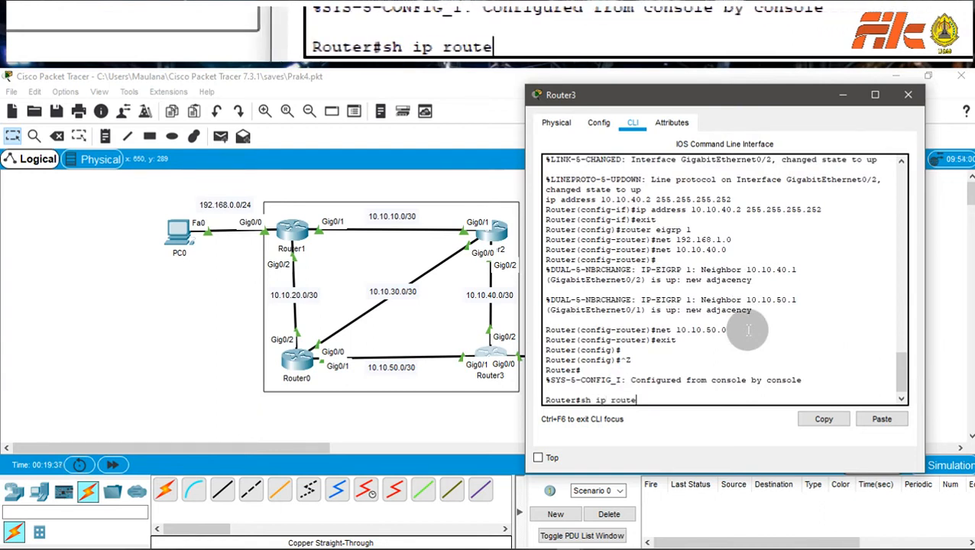
text(p route)
key(Return)
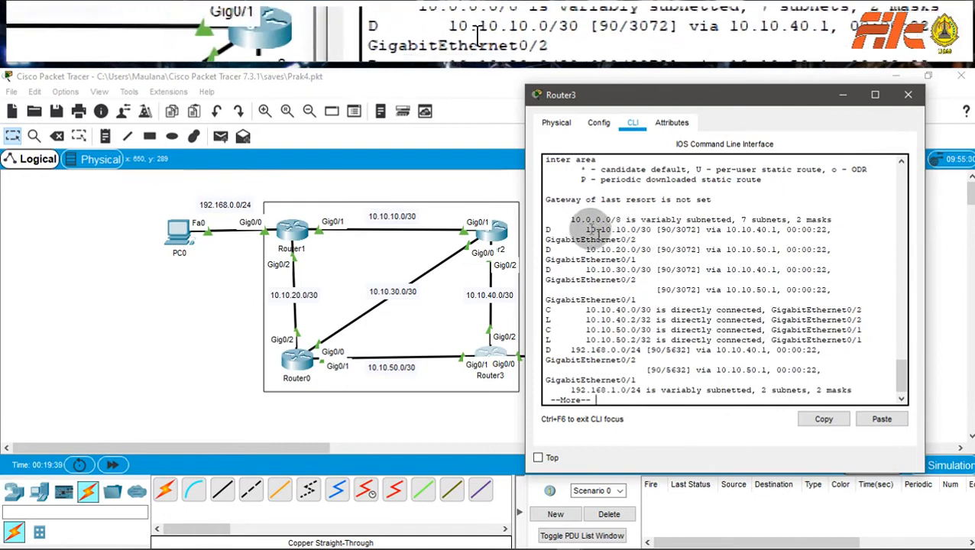
scroll(588, 229, up, 3)
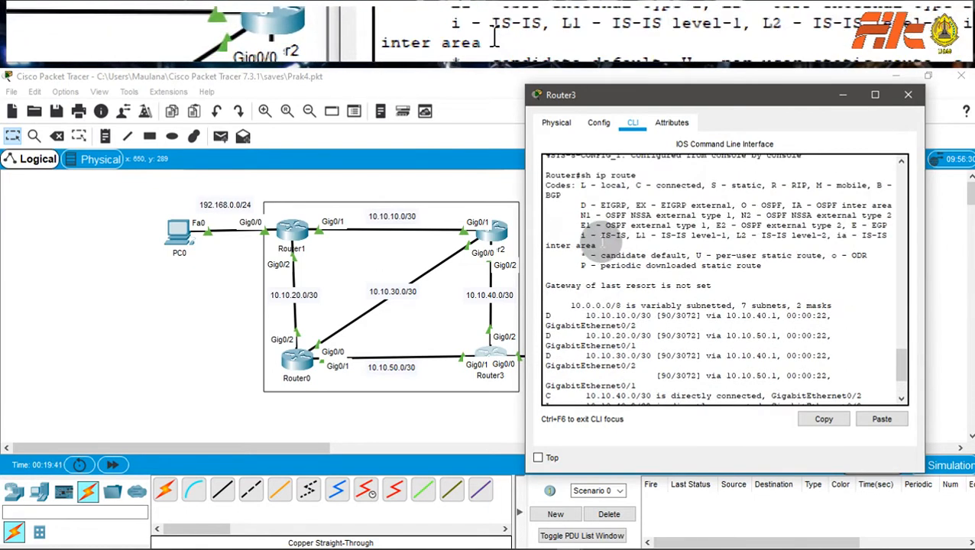
drag(579, 205, 626, 205)
scroll(611, 294, down, 2)
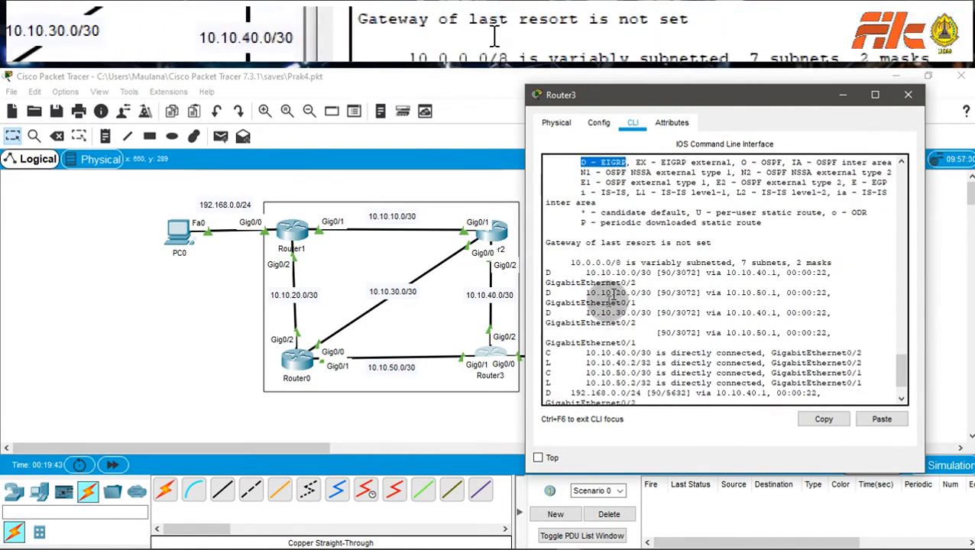
drag(585, 273, 629, 293)
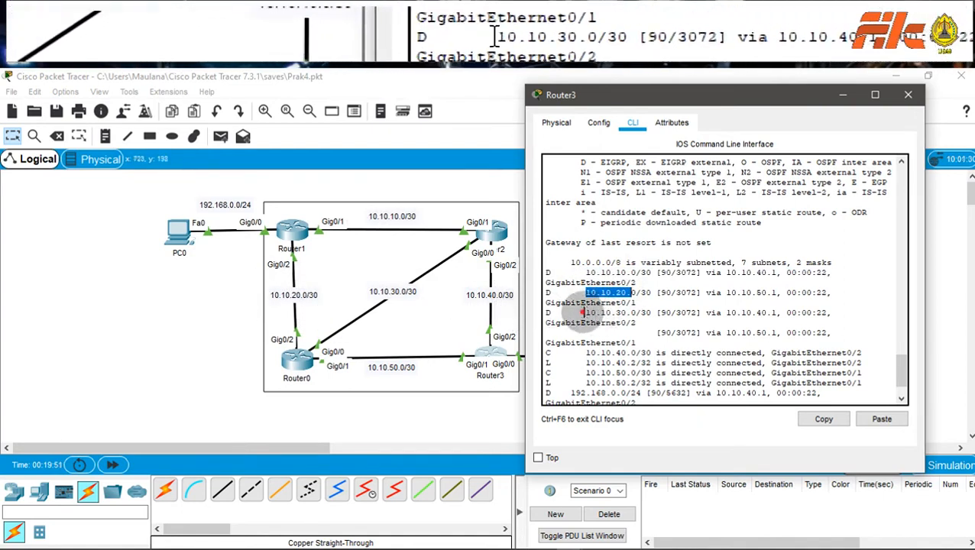
drag(585, 313, 631, 314)
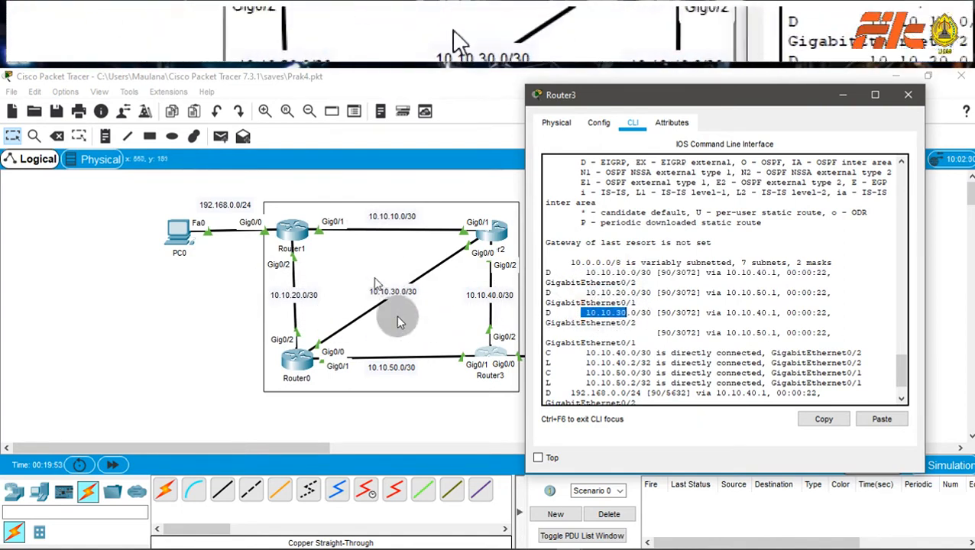
scroll(588, 329, down, 1)
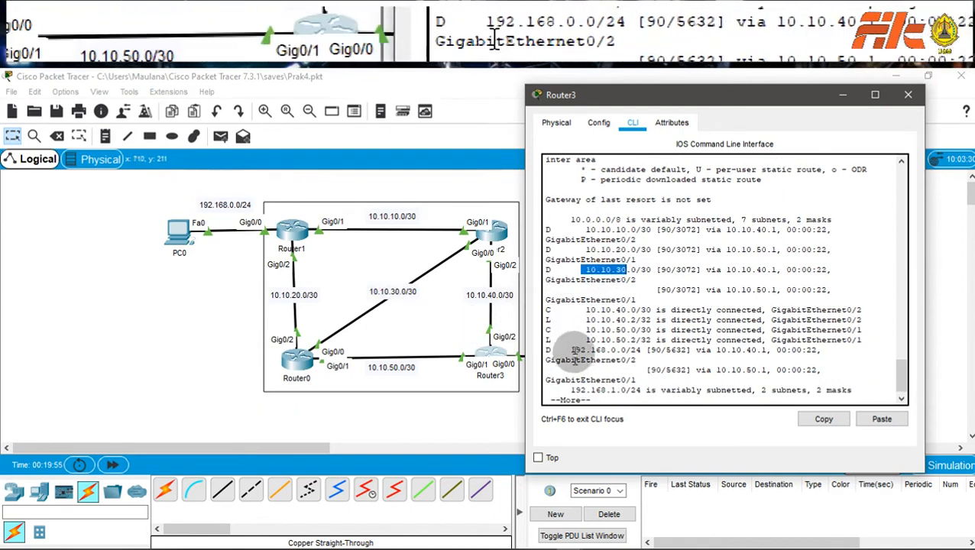
drag(568, 350, 647, 350)
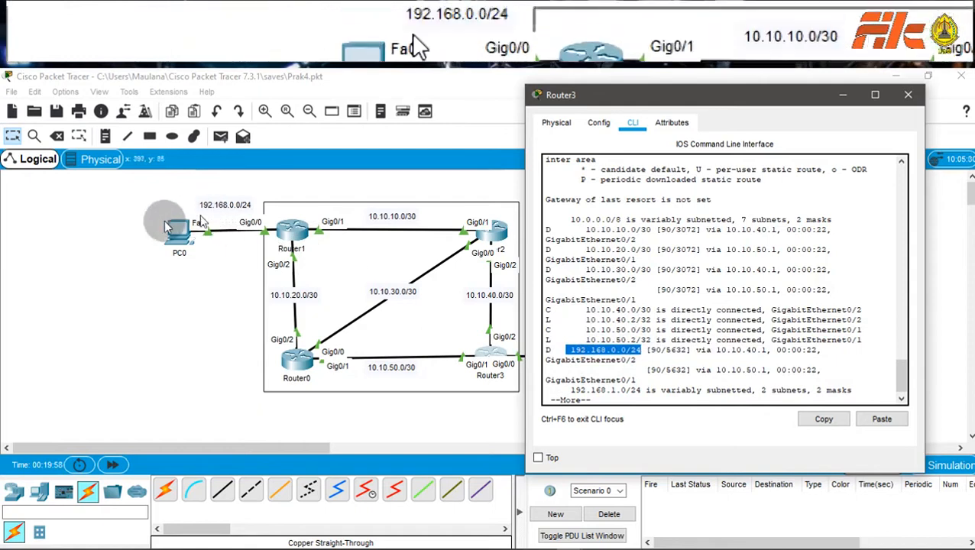
scroll(611, 331, down, 1)
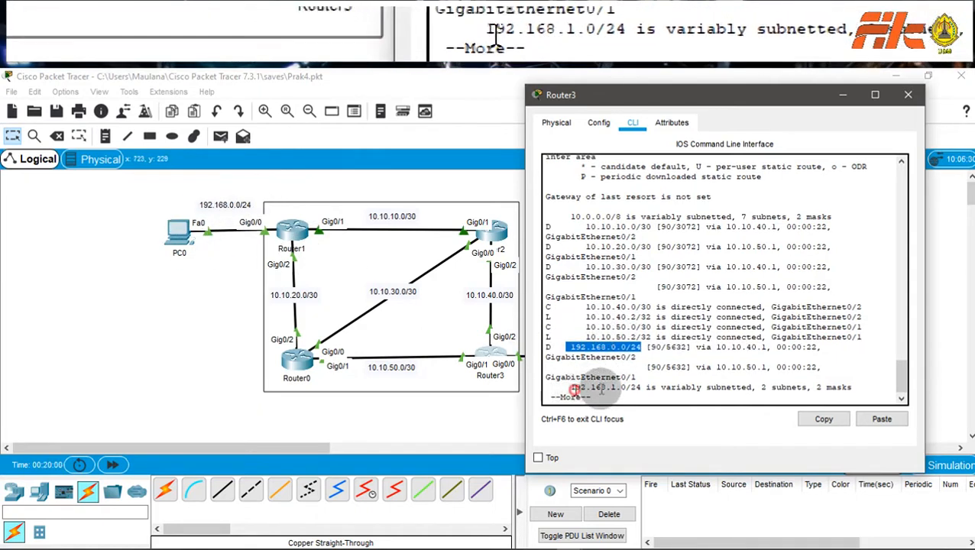
drag(574, 388, 634, 388)
key(Return)
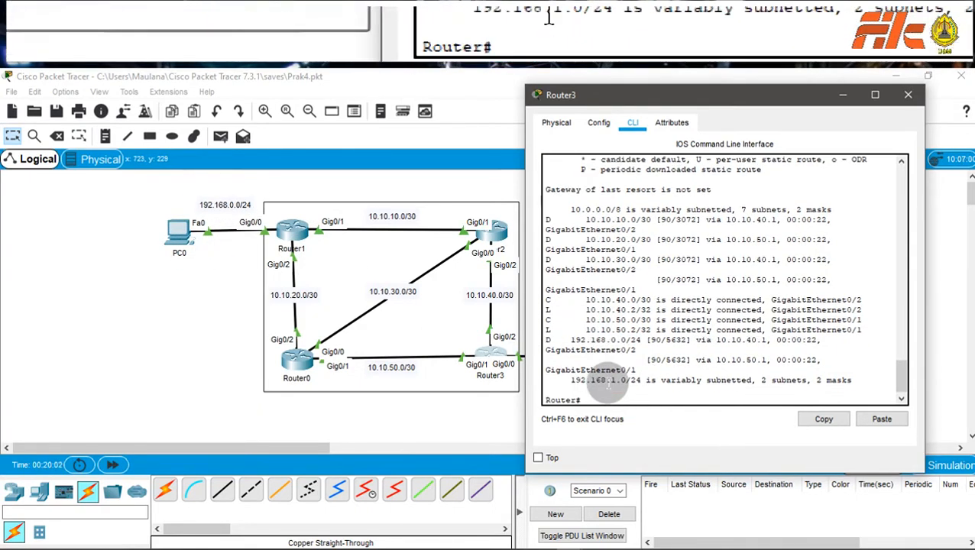
Step: Close Router3's window, open Router1's command line, and exit EIGRP configuration back to privileged EXEC mode
click(907, 95)
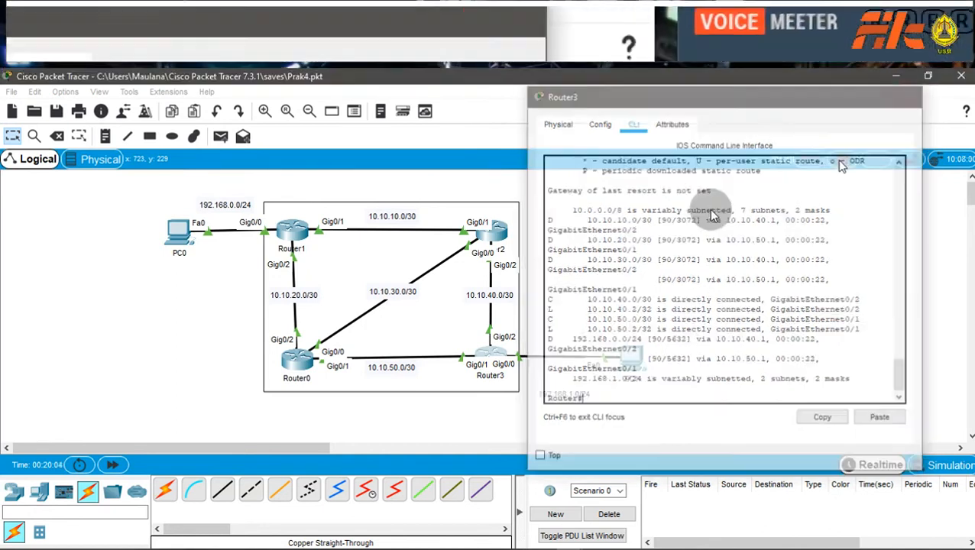
click(292, 228)
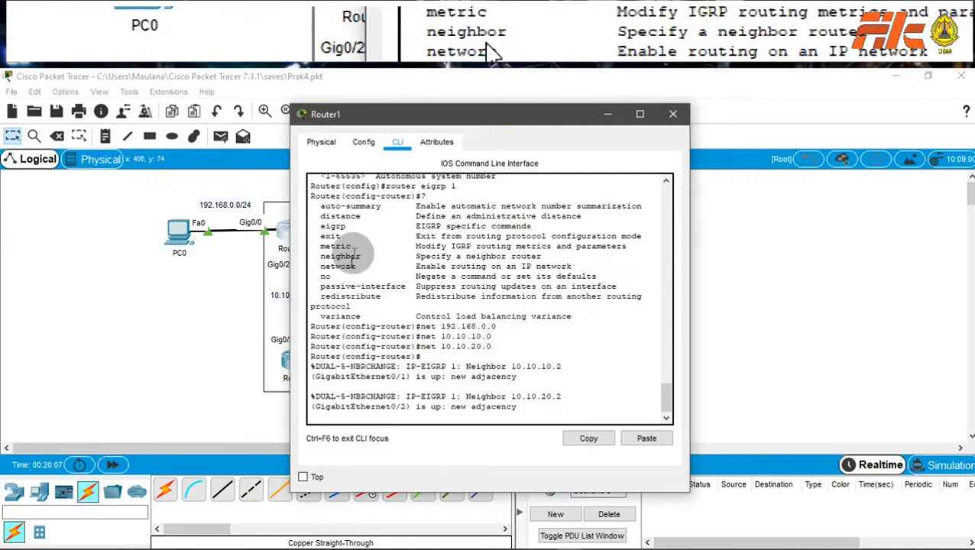
key(Return)
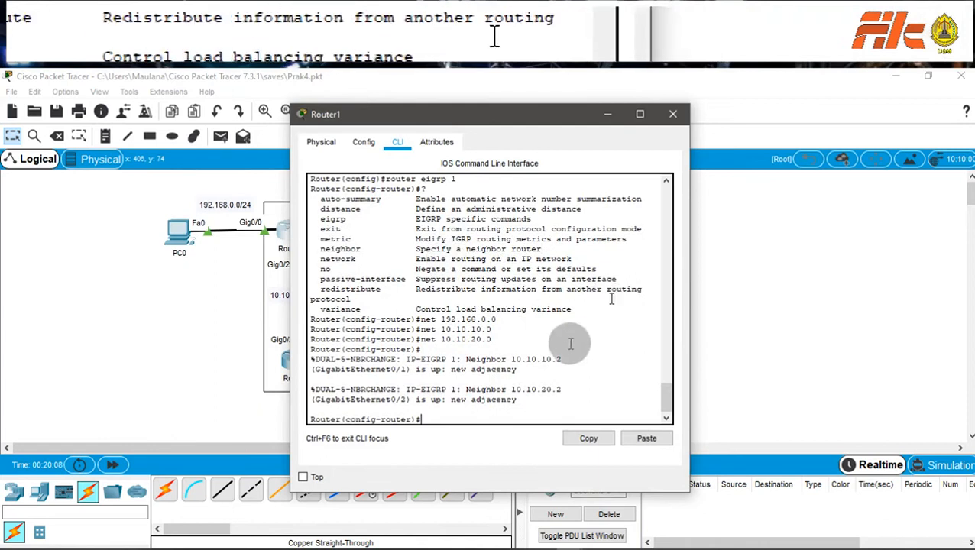
drag(516, 389, 547, 389)
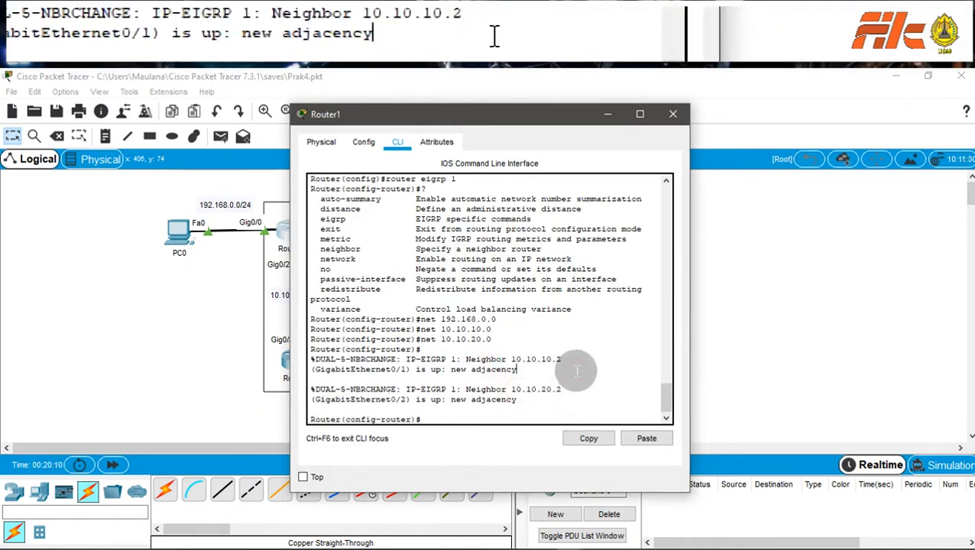
key(ctrl+z)
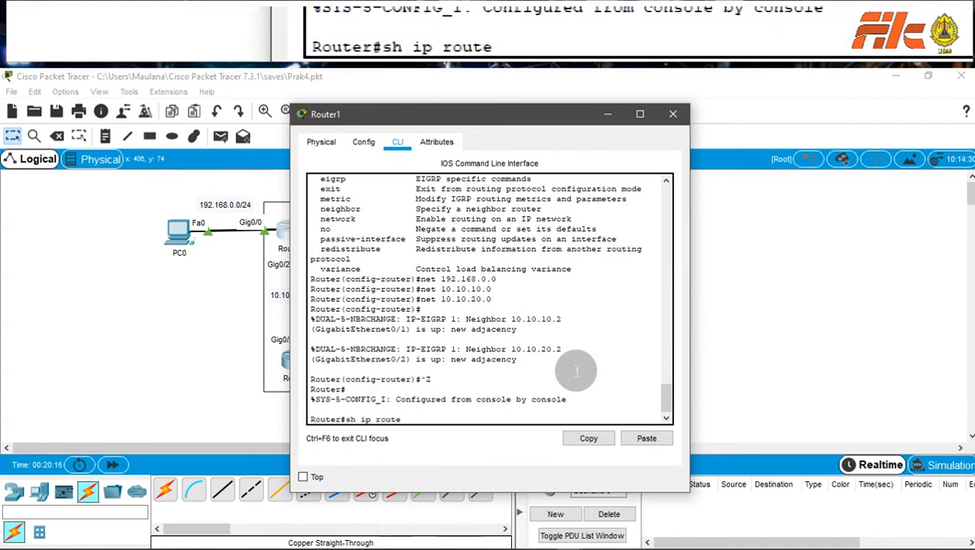
Step: Display Router1's IP routing table with sh ip route and examine its 10.10.x.0/30, 192.168.0.0/24 and 192.168.1.0/24 entries before closing the window
key(Return)
key(space)
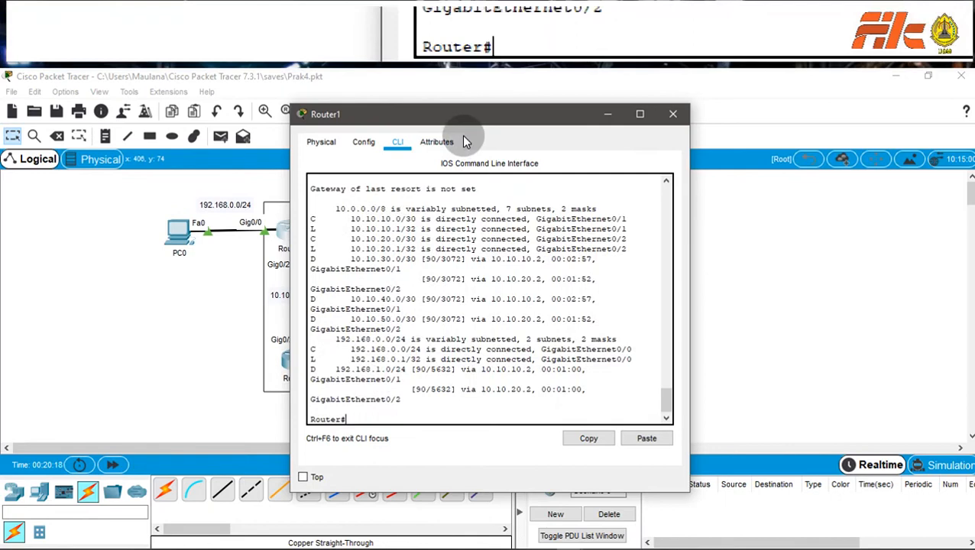
drag(463, 120, 685, 112)
click(584, 201)
drag(586, 204, 621, 251)
click(595, 229)
drag(602, 291, 611, 361)
click(594, 331)
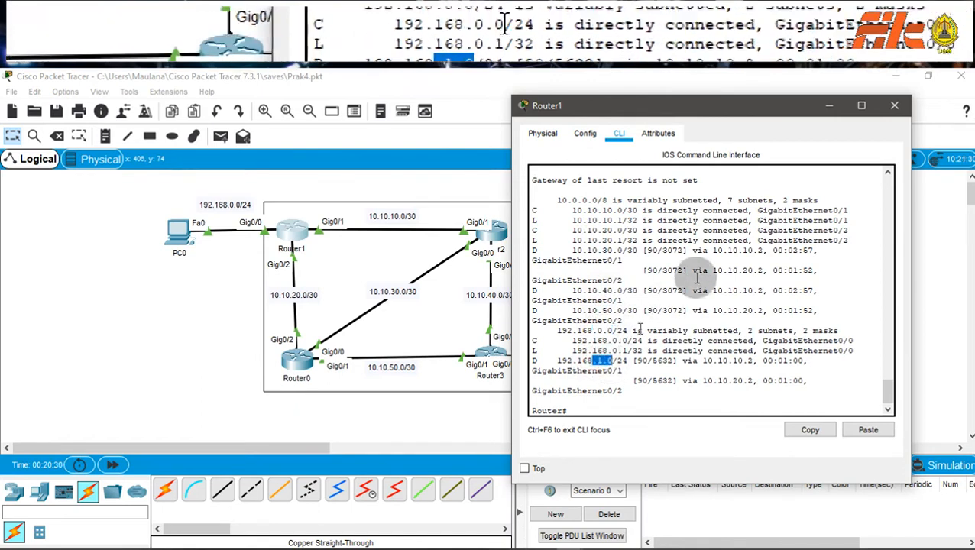
click(893, 109)
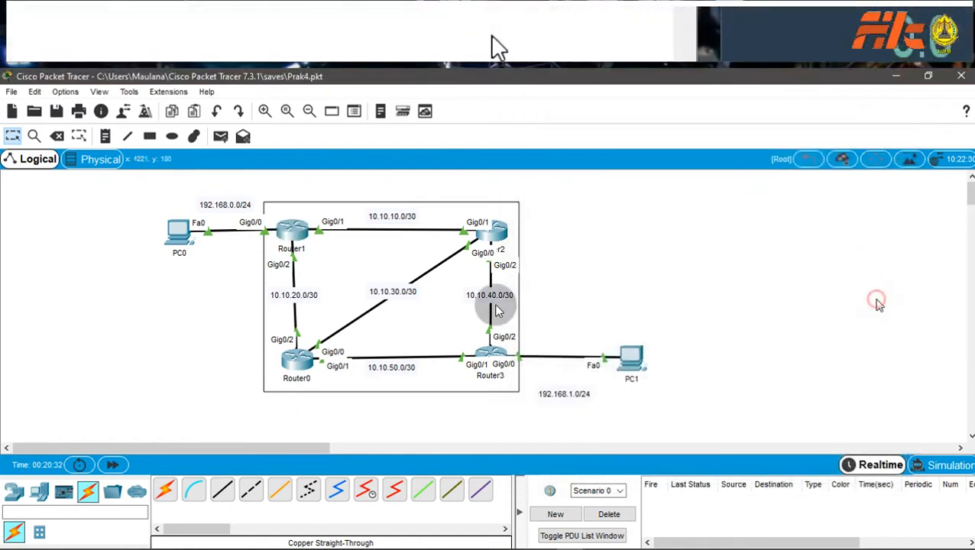
click(220, 135)
click(177, 231)
click(629, 357)
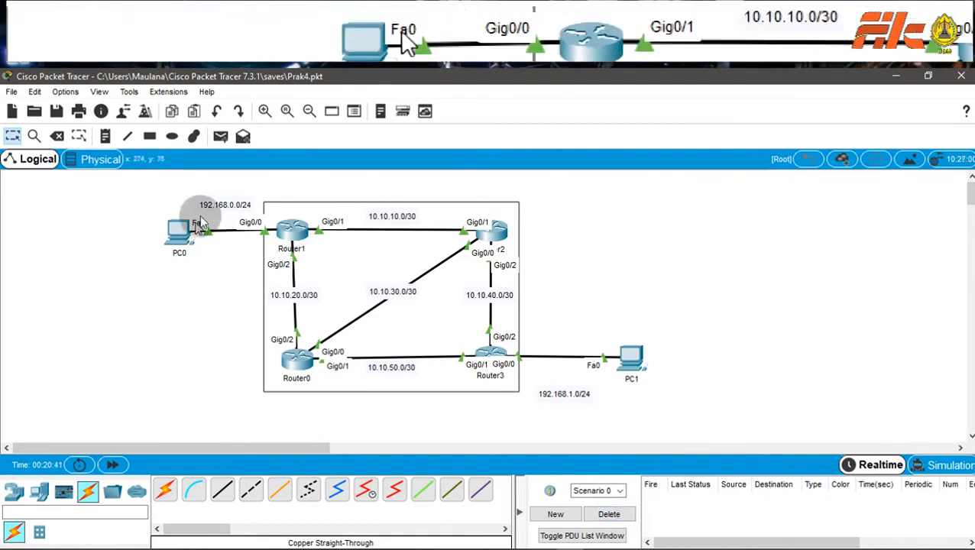
Step: Switch to Simulation mode and create a simple PDU from PC0 to PC1
click(947, 465)
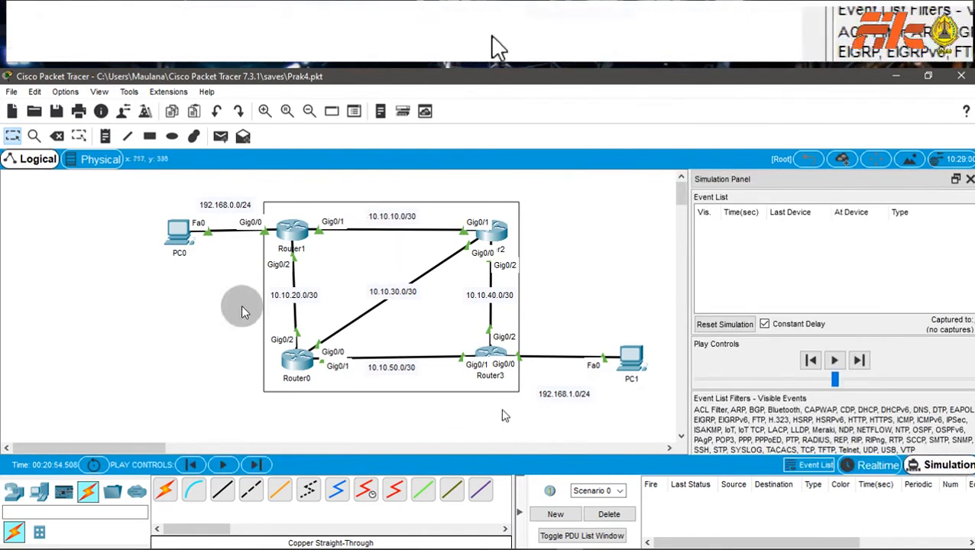
click(220, 136)
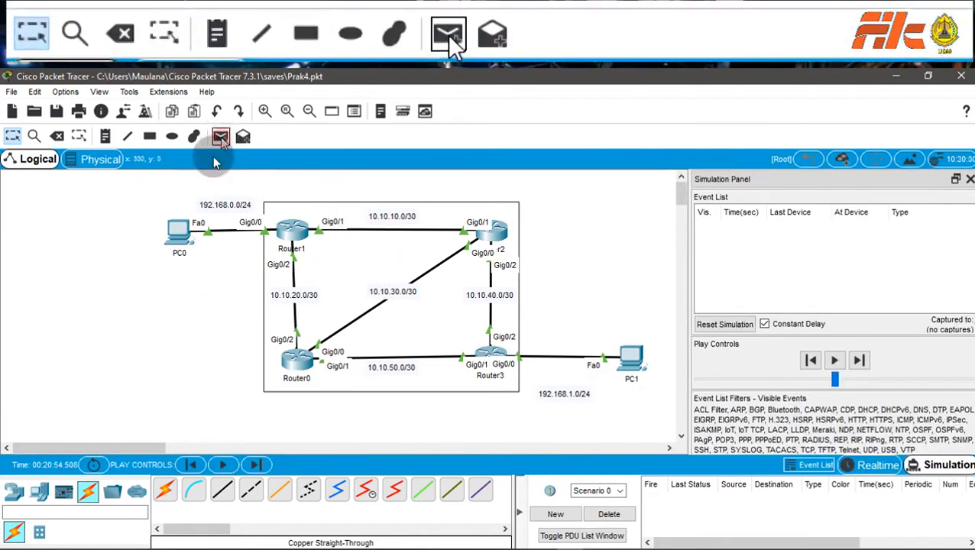
click(178, 232)
click(632, 360)
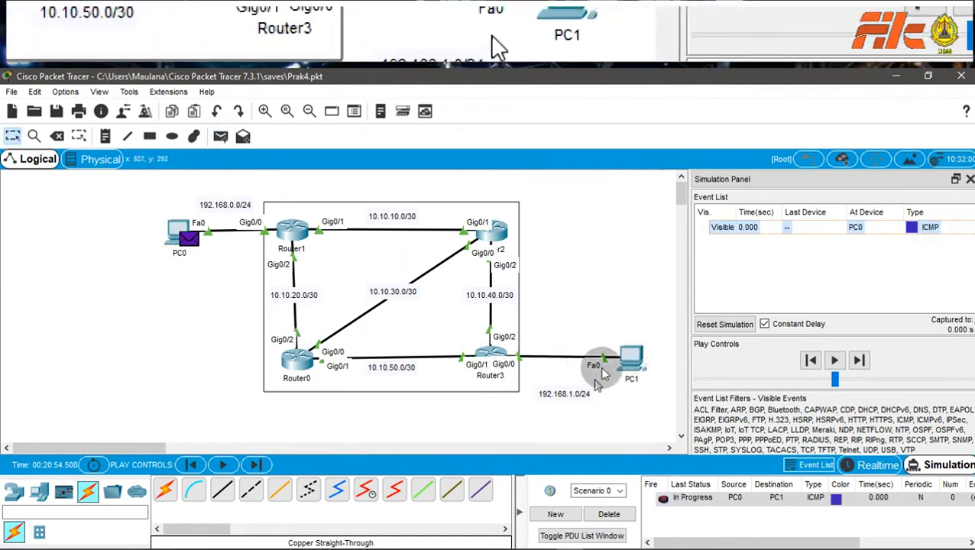
Step: Advance the simulation event by event to follow the ICMP packet from PC0 to PC1 and its reply back to PC0
click(859, 360)
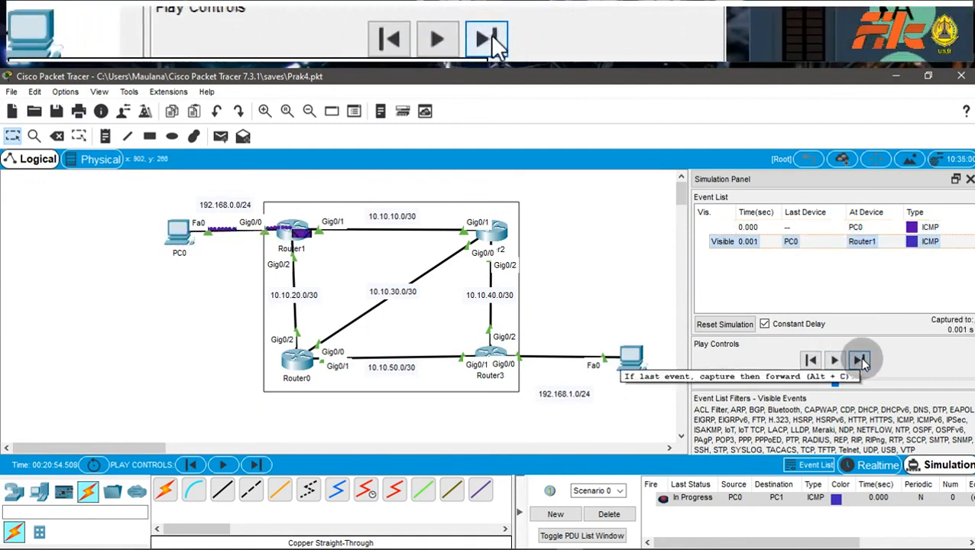
click(859, 359)
click(859, 359)
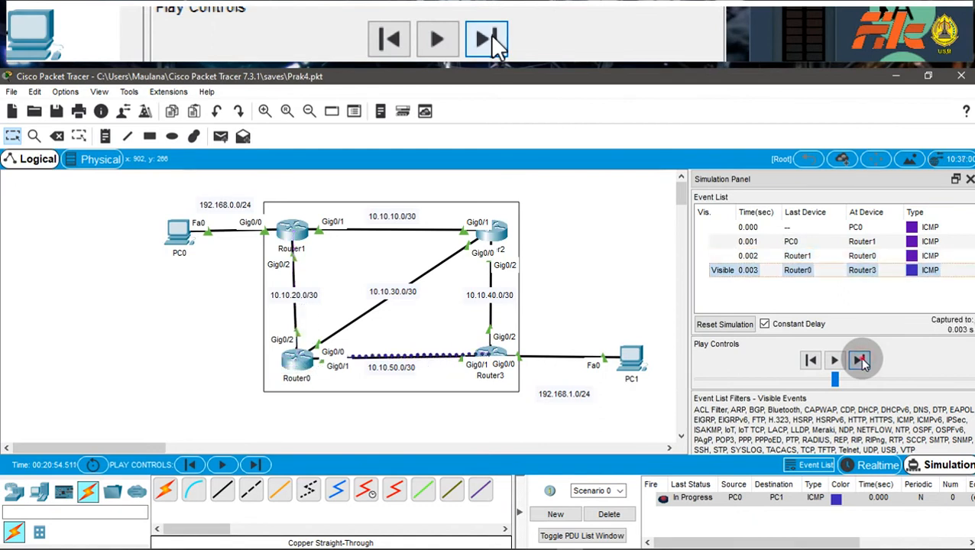
click(859, 359)
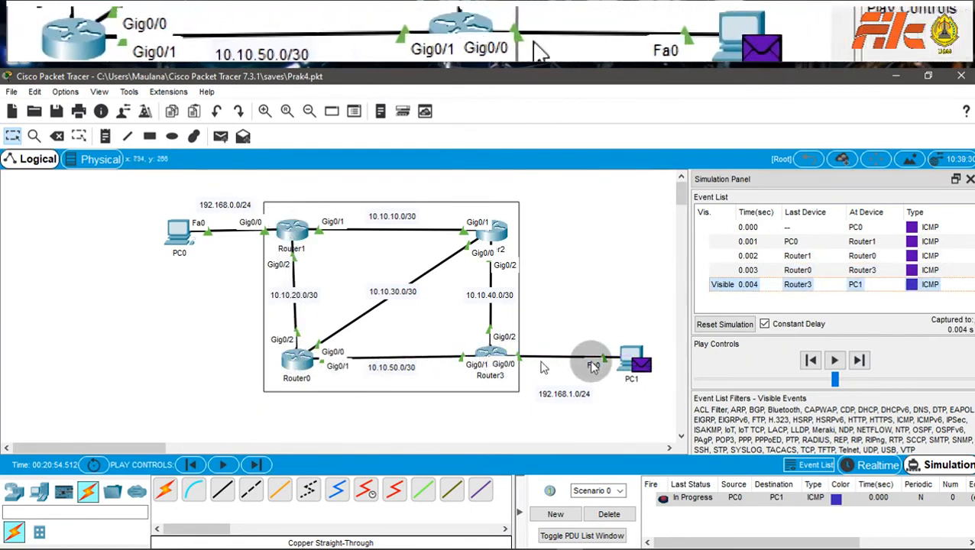
click(862, 359)
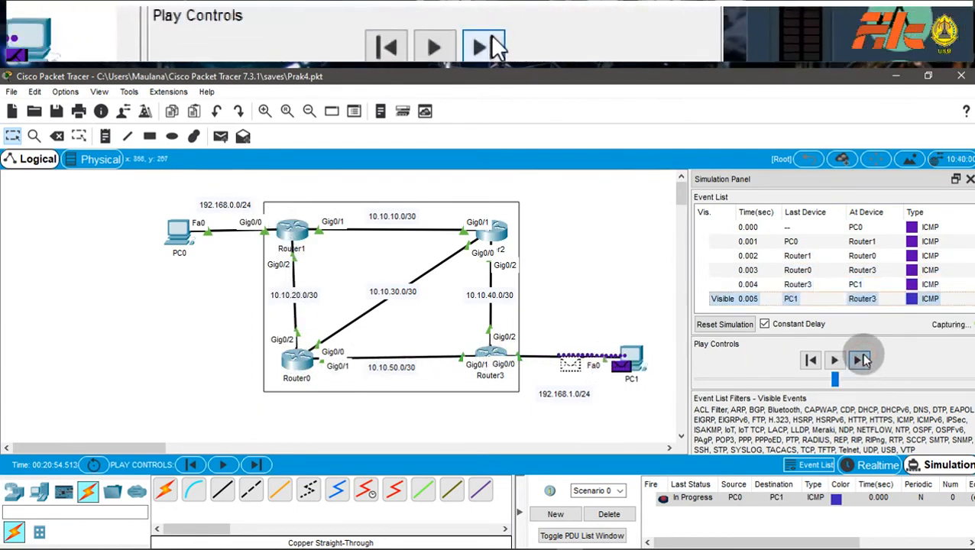
click(862, 359)
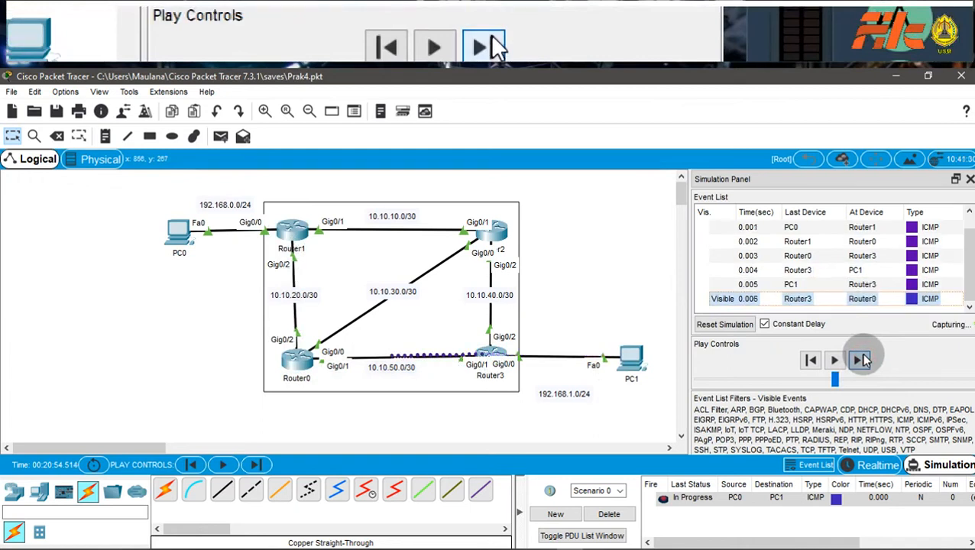
click(861, 359)
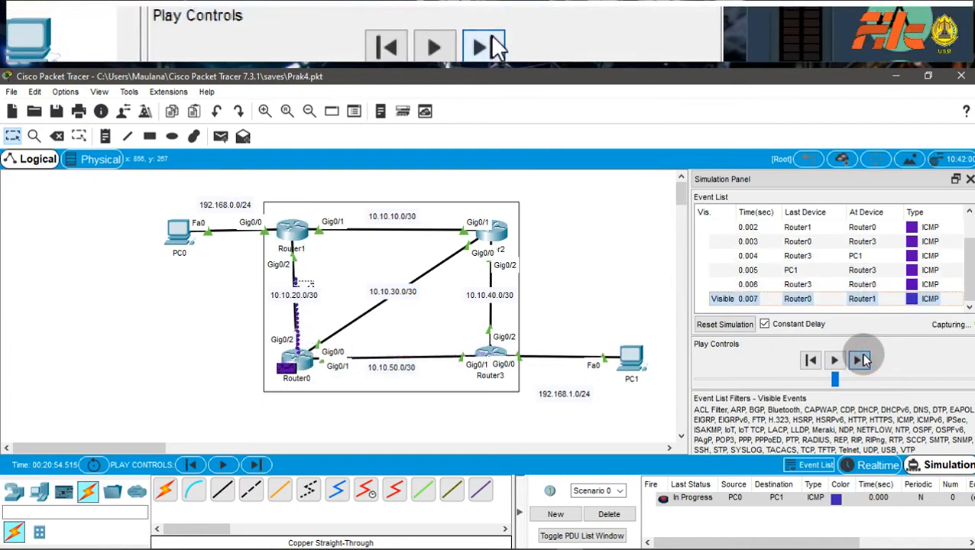
click(861, 359)
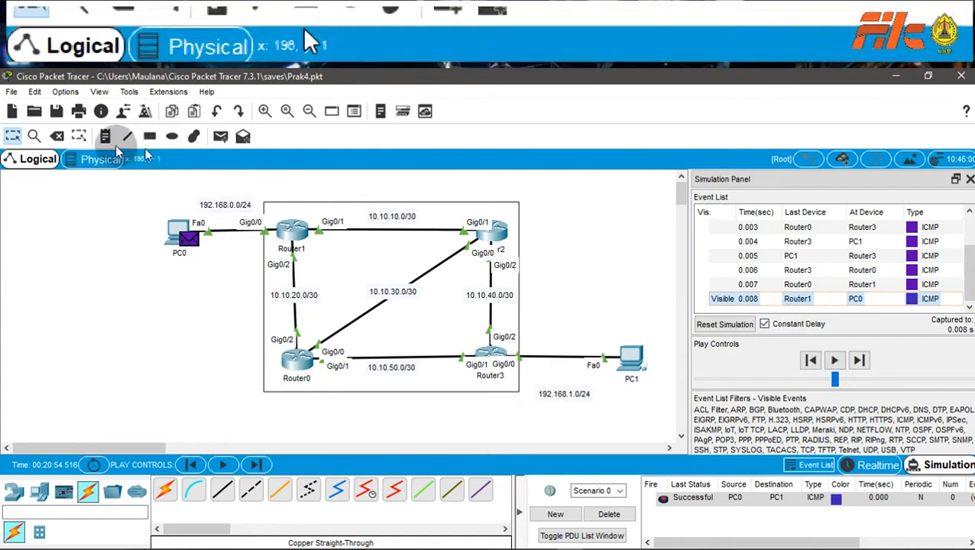
Step: Delete the 10.10.20.0/30 link between Router1 and Router0 and the 10.10.50.0/30 link between Router0 and Router3
click(56, 135)
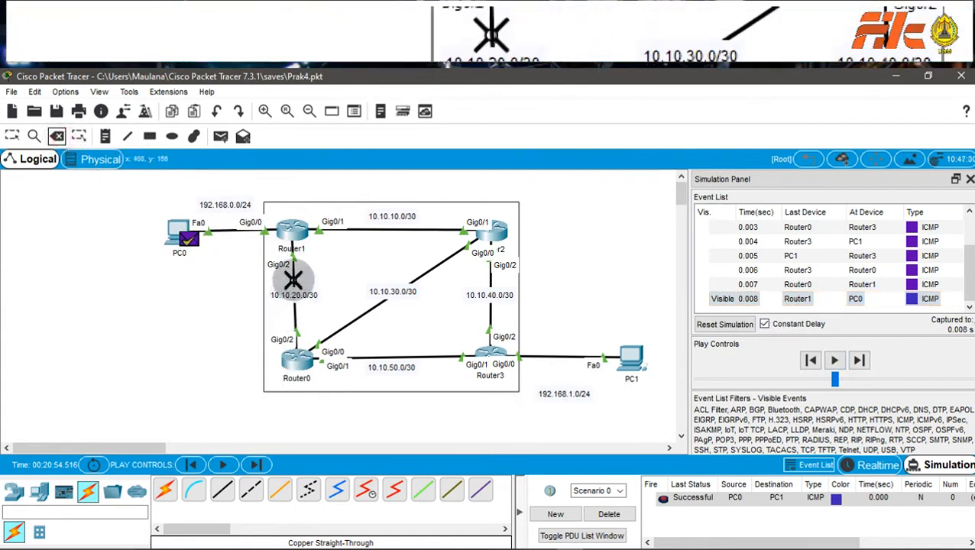
click(291, 289)
click(431, 357)
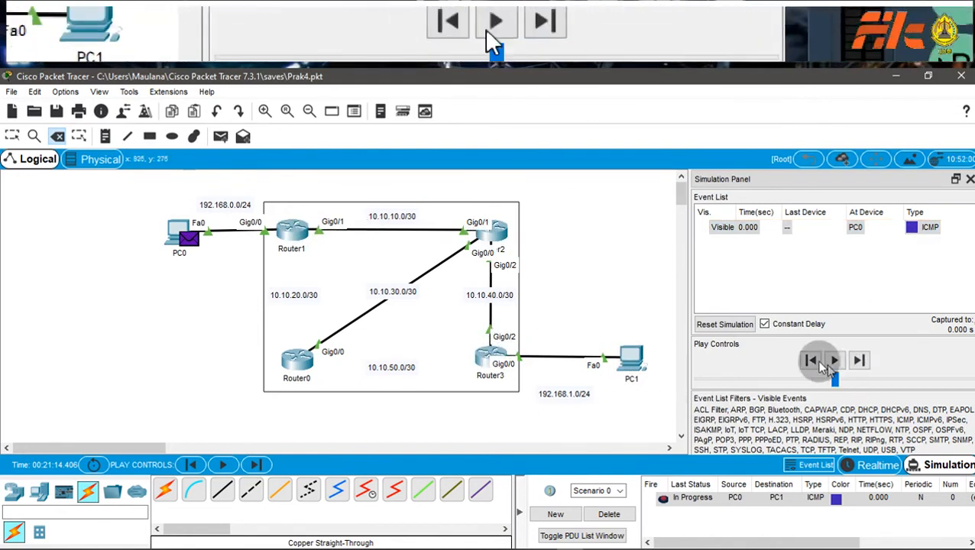
Step: Advance the restarted ICMP test event by event over the remaining links until the reply returns to PC0
click(857, 360)
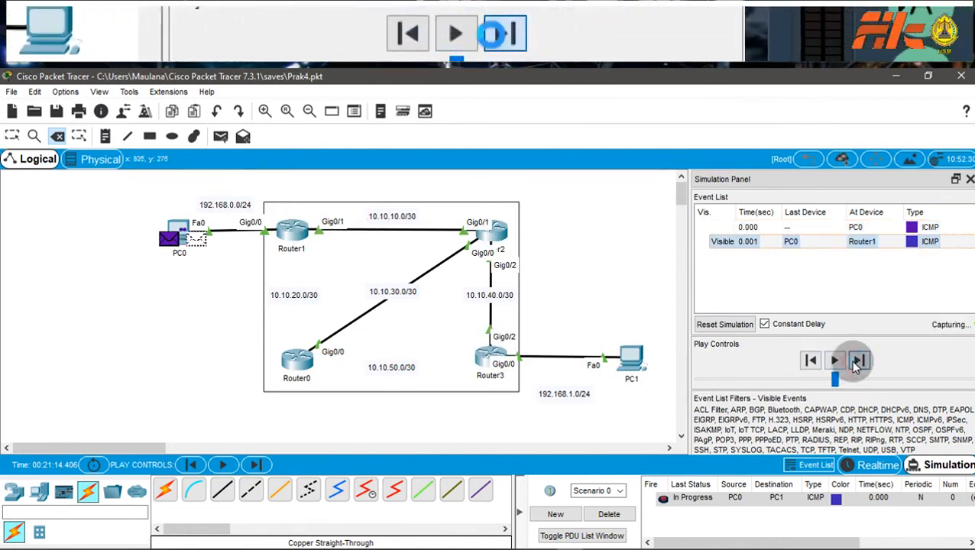
click(856, 361)
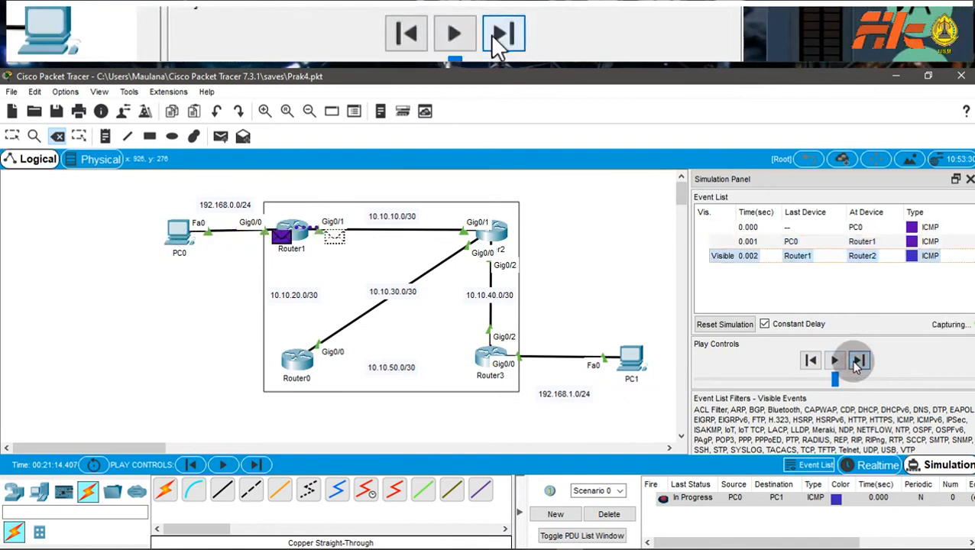
click(856, 361)
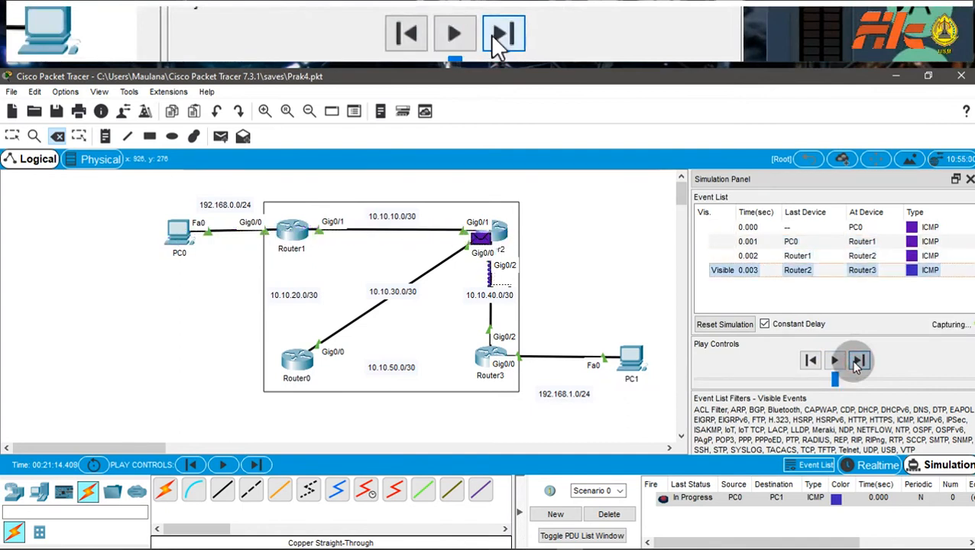
click(856, 361)
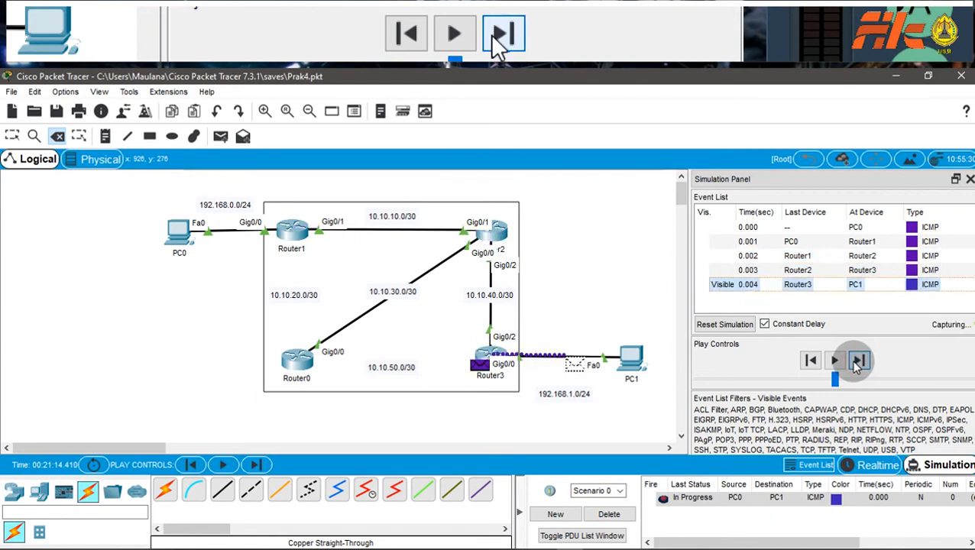
click(856, 362)
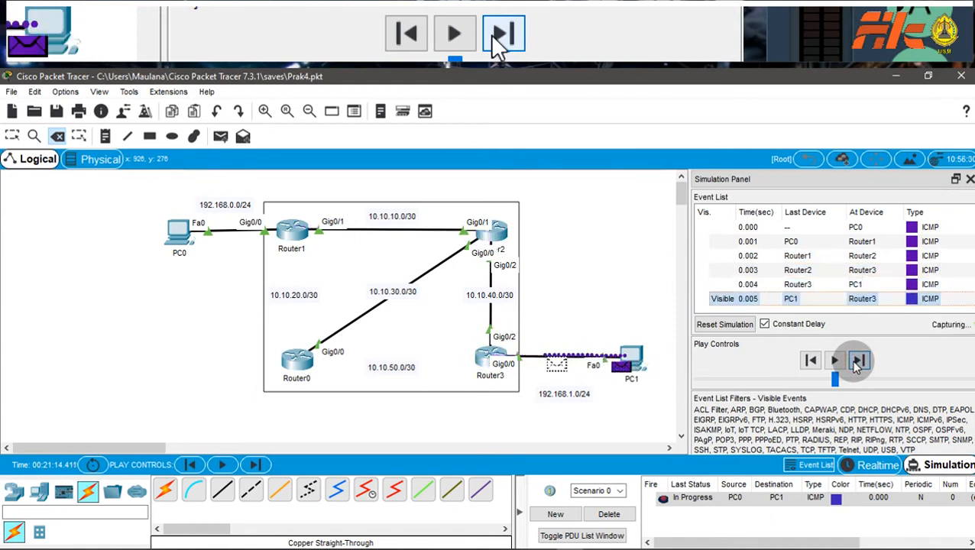
click(856, 362)
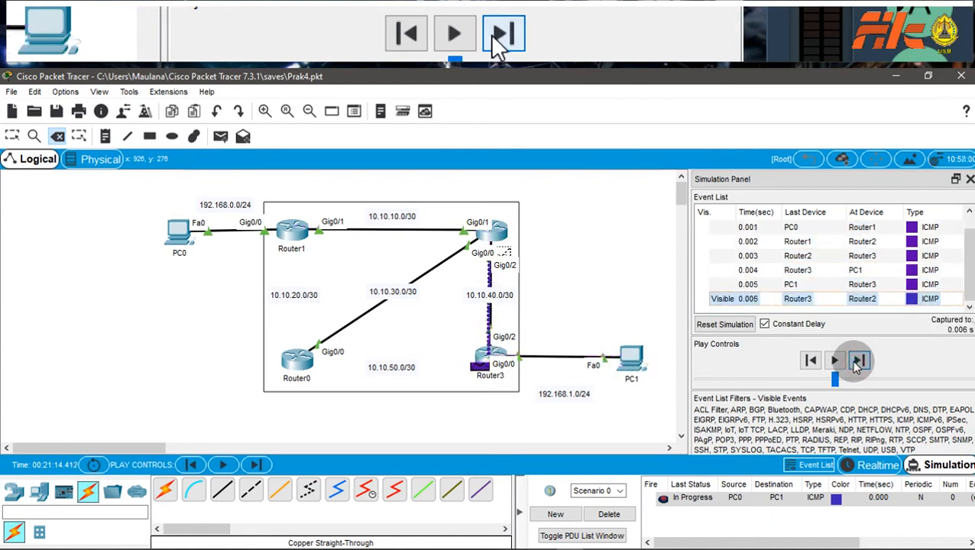
click(856, 362)
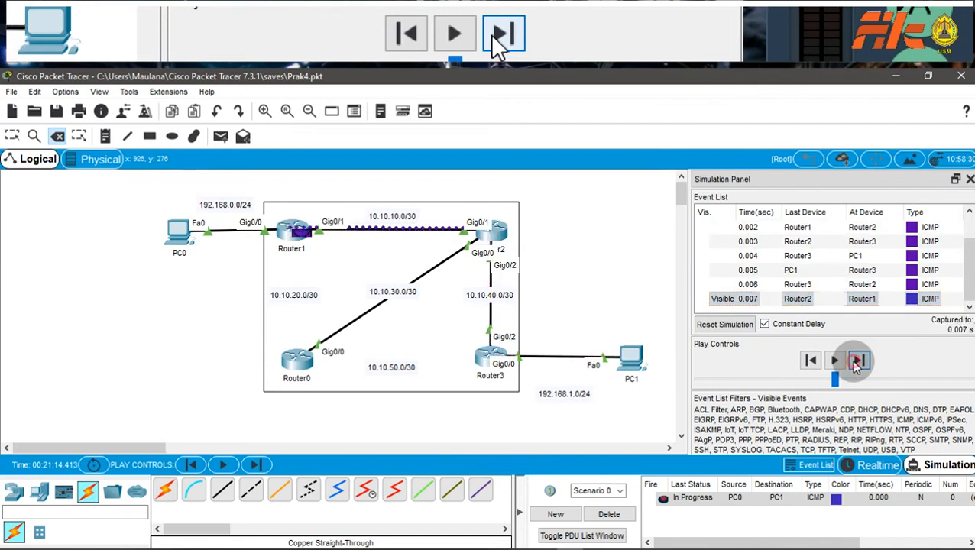
click(856, 362)
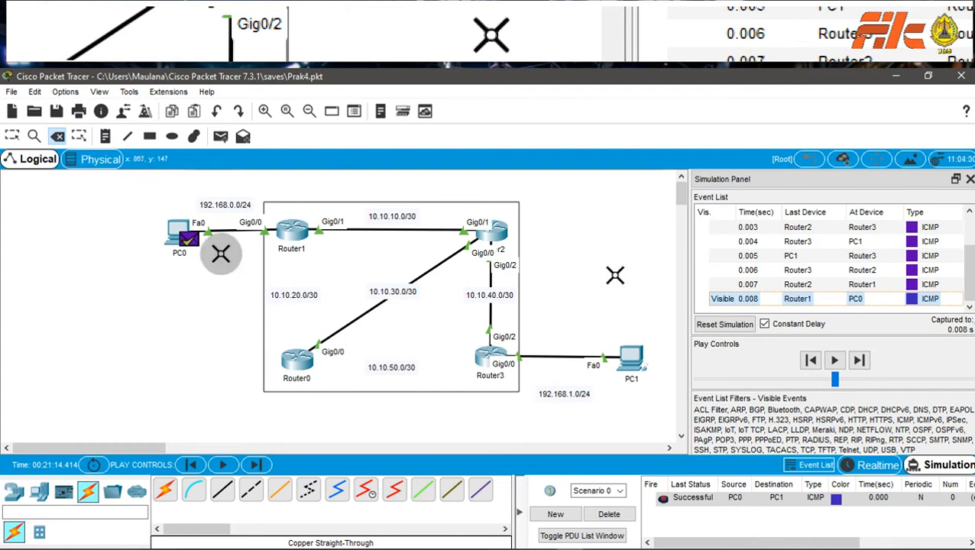
Step: Reconnect Router1's GigabitEthernet0/2 to Router0's GigabitEthernet0/2 with a copper straight-through cable
click(222, 489)
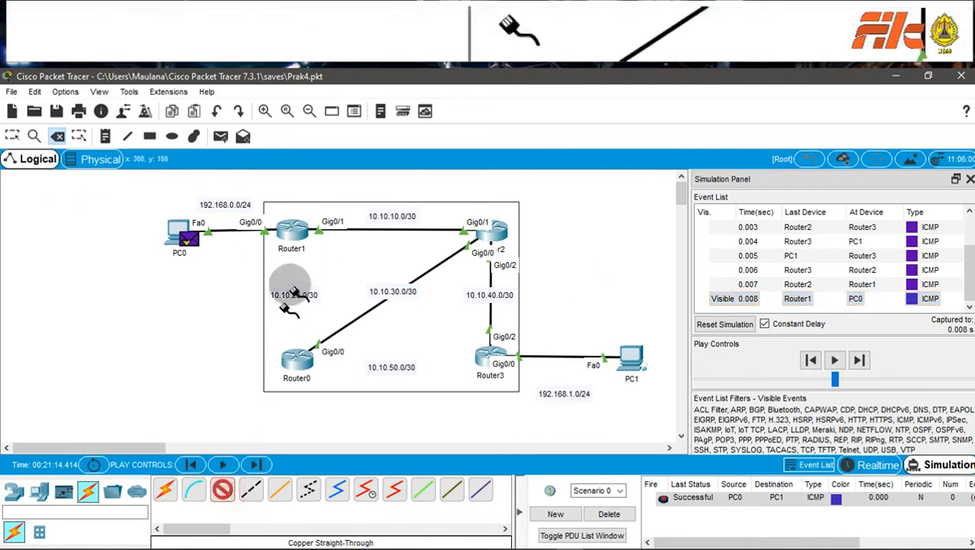
click(291, 231)
click(347, 273)
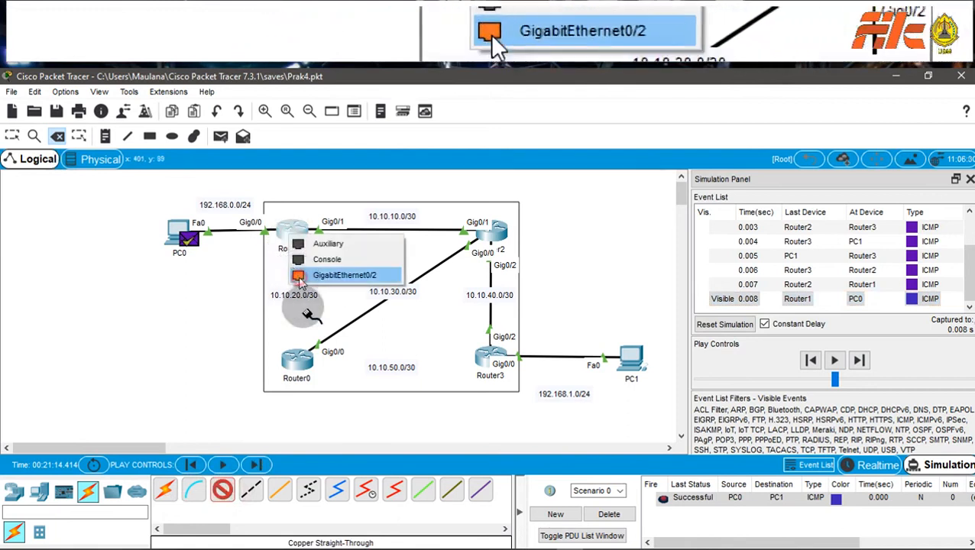
click(294, 360)
click(299, 412)
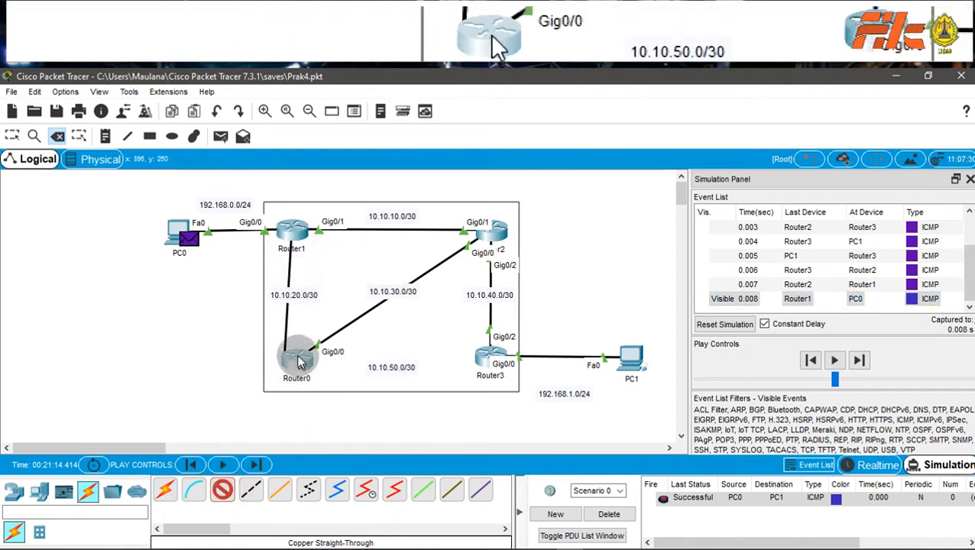
Step: Reconnect Router0's GigabitEthernet0/1 to Router3's GigabitEthernet0/1 with a copper straight-through cable
click(222, 489)
click(298, 357)
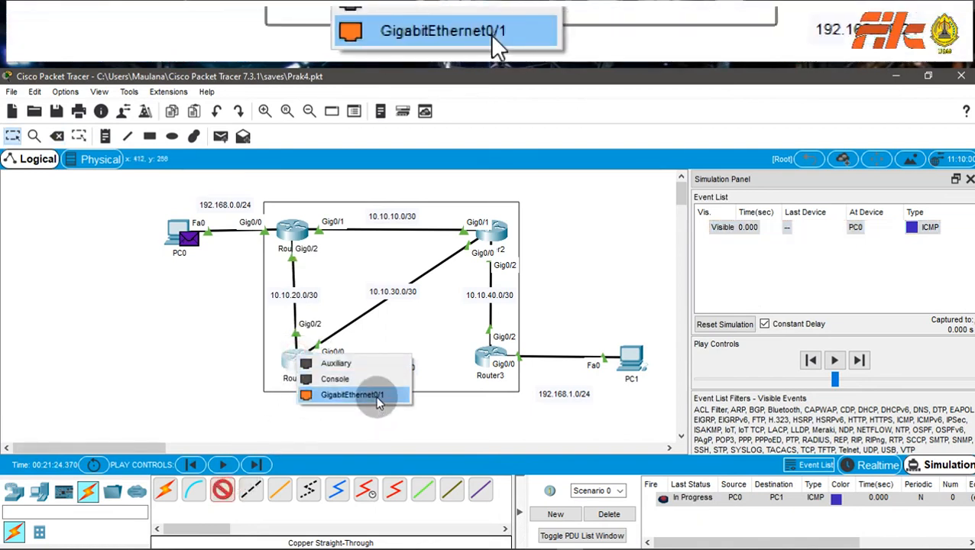
click(378, 403)
click(487, 373)
click(492, 397)
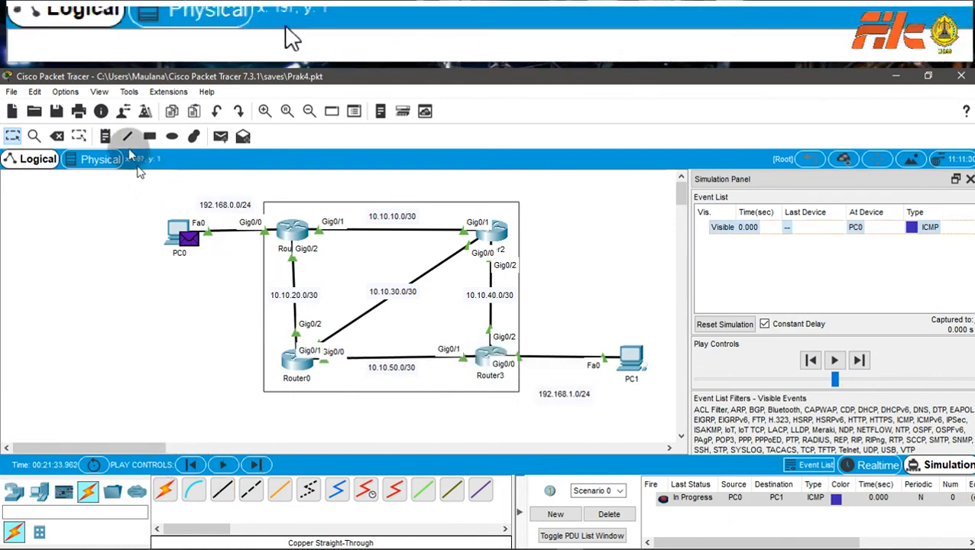
Step: Delete the 10.10.20.0/30 link between Router1 and Router0 and the 10.10.40.0/30 link between Router2 and Router3
click(59, 138)
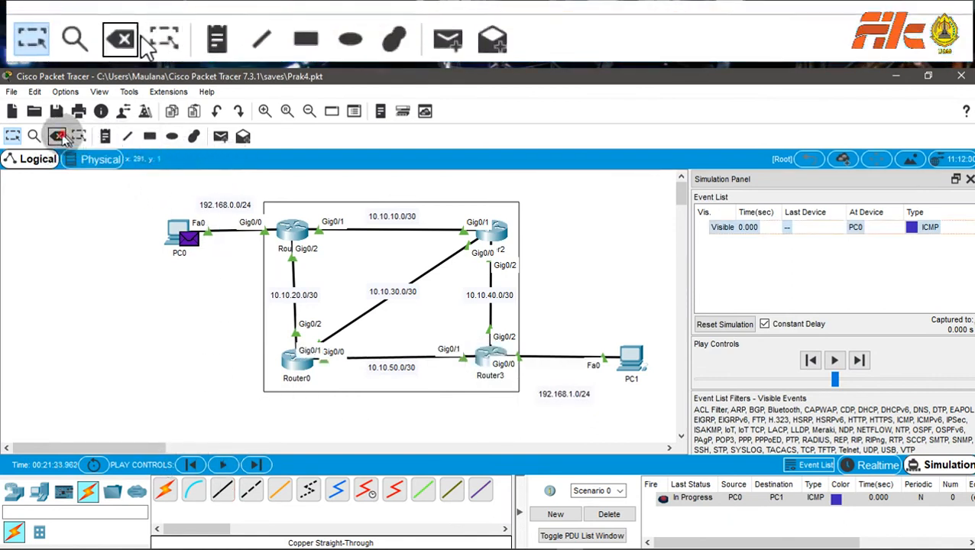
click(293, 288)
click(493, 299)
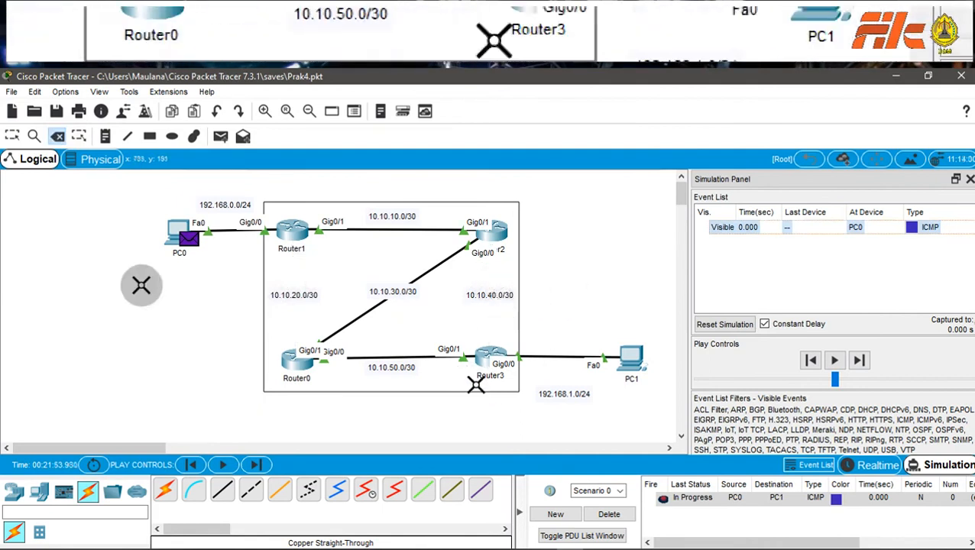
click(12, 136)
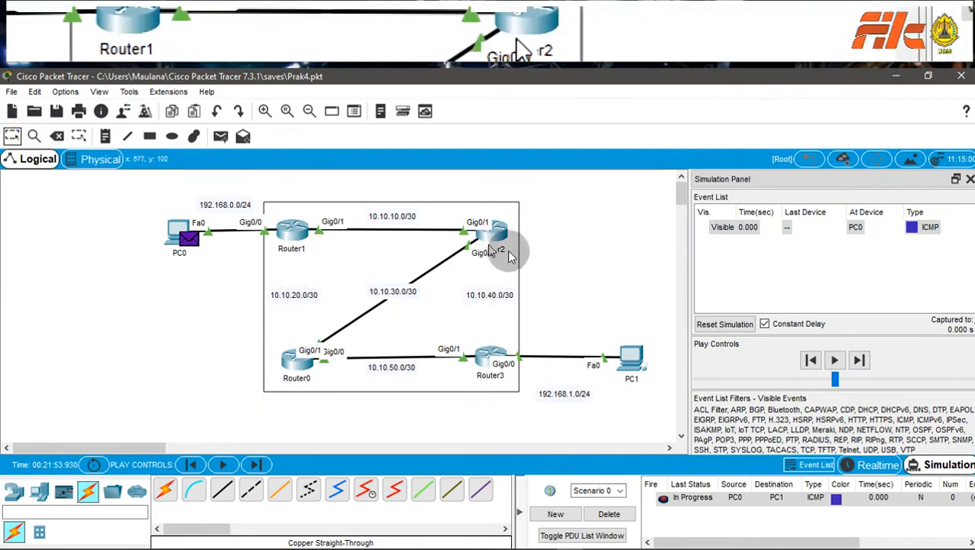
Step: Advance the PC0-to-PC1 ICMP test event by event through Router1, Router2, Router0 and Router3 until the reply returns to PC0
click(860, 361)
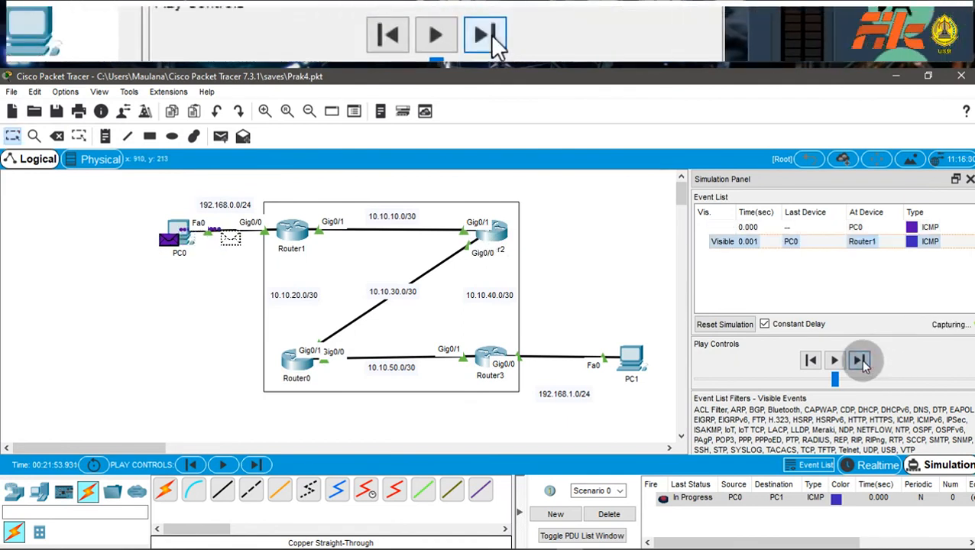
click(860, 361)
click(861, 361)
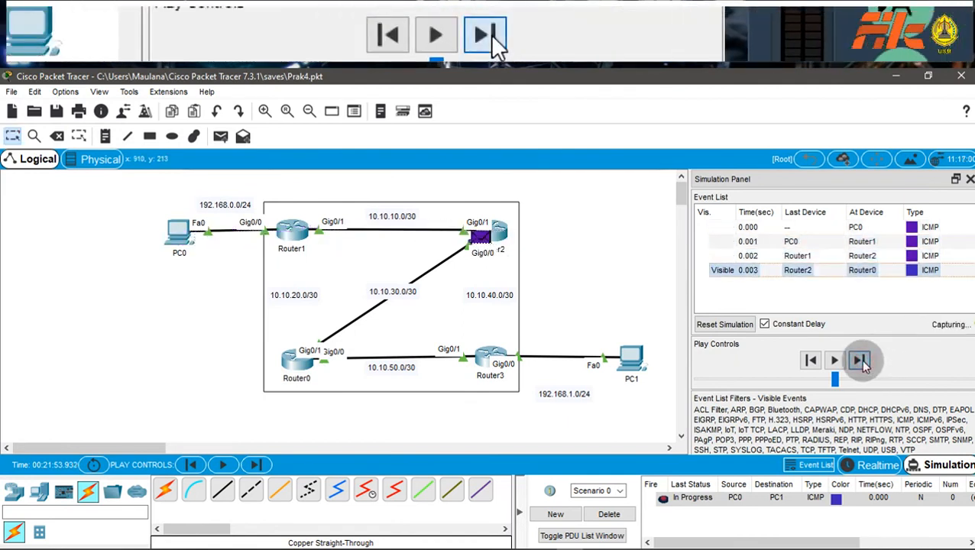
click(861, 361)
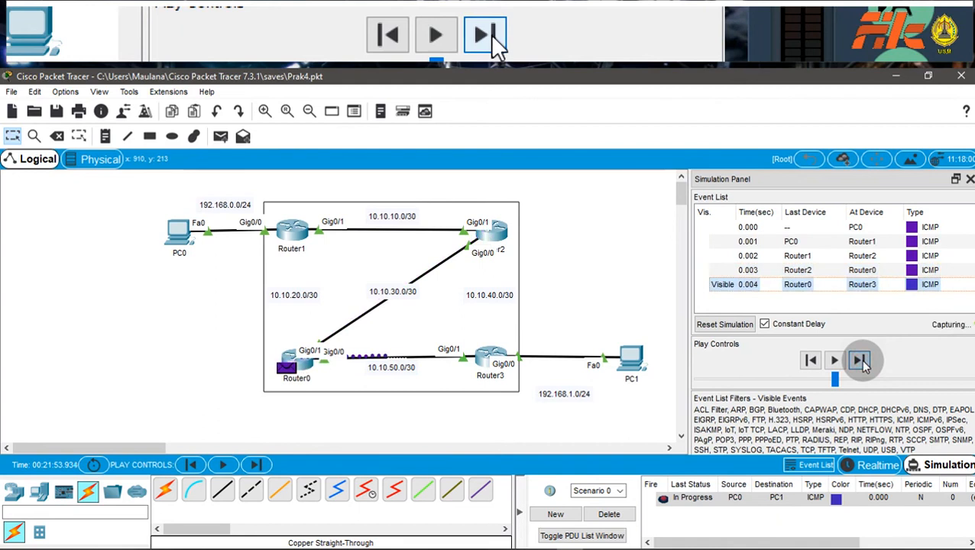
click(861, 362)
click(861, 361)
click(860, 361)
click(861, 361)
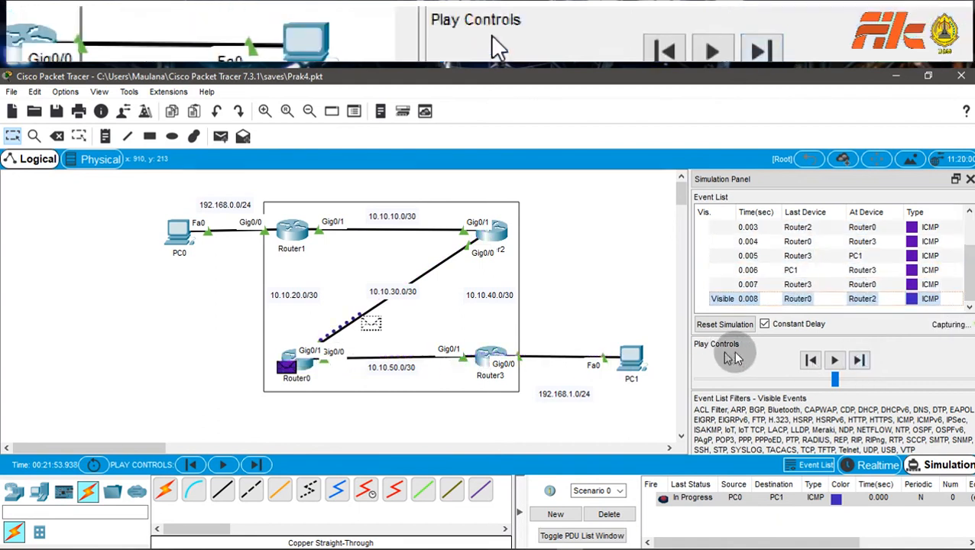
click(861, 361)
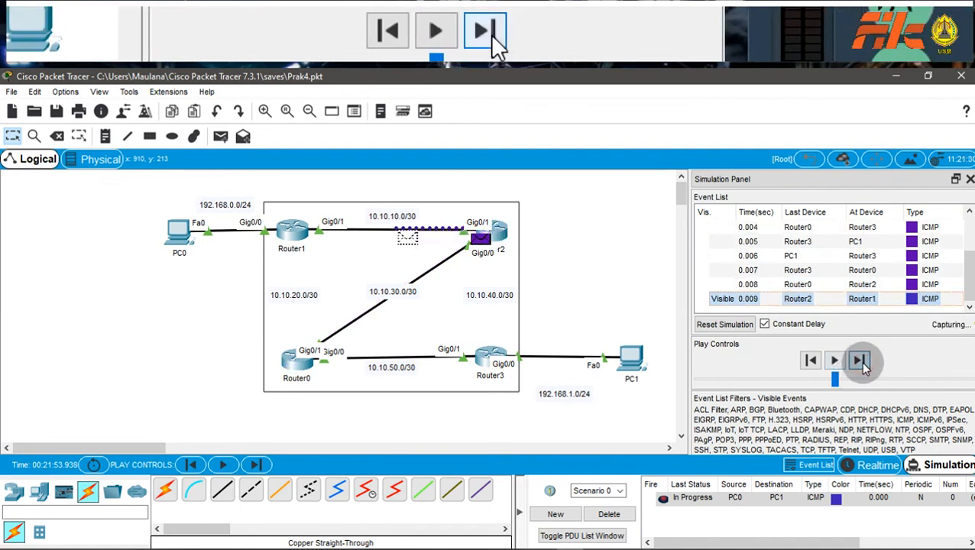
click(861, 361)
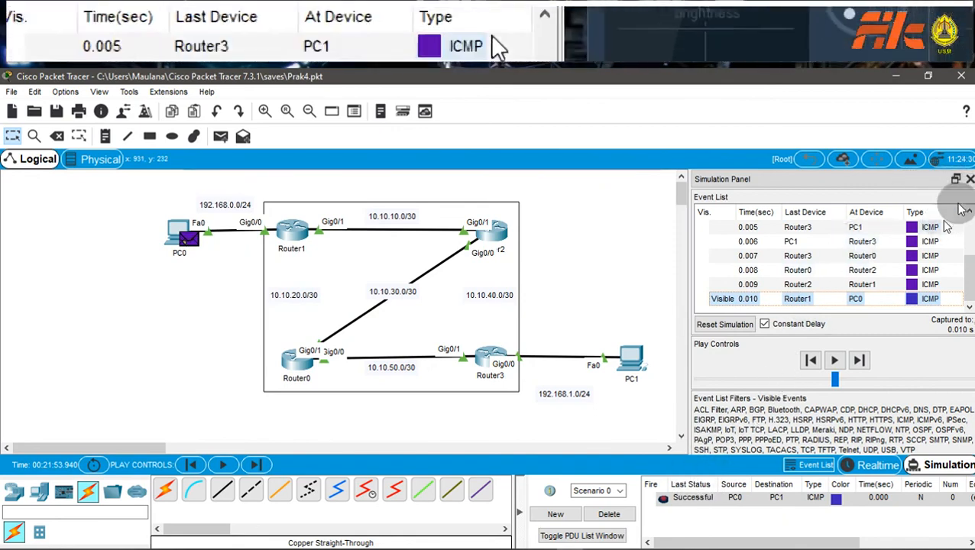
Step: Return to Realtime mode and reconnect Router1's GigabitEthernet0/2 to Router0's GigabitEthernet0/2 with a copper straight-through cable
click(871, 464)
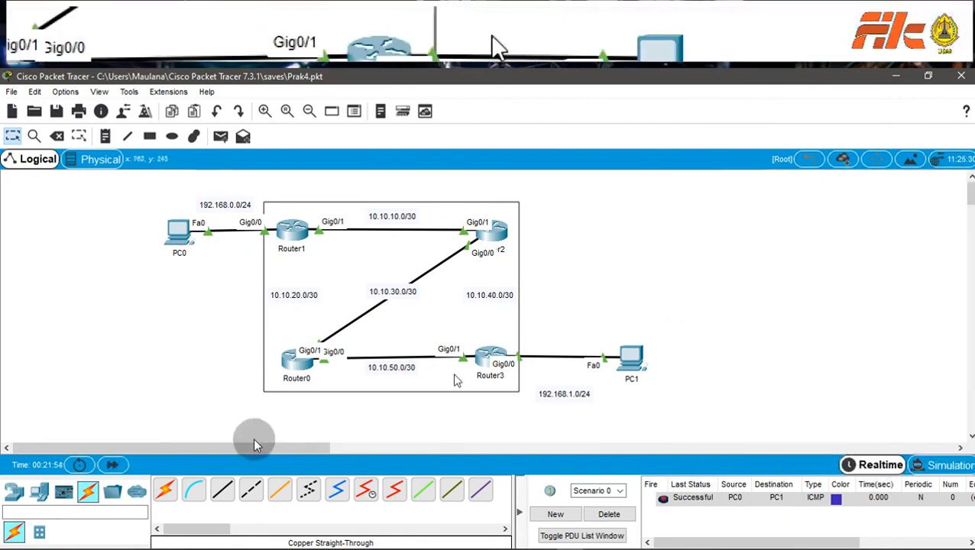
click(222, 490)
click(286, 229)
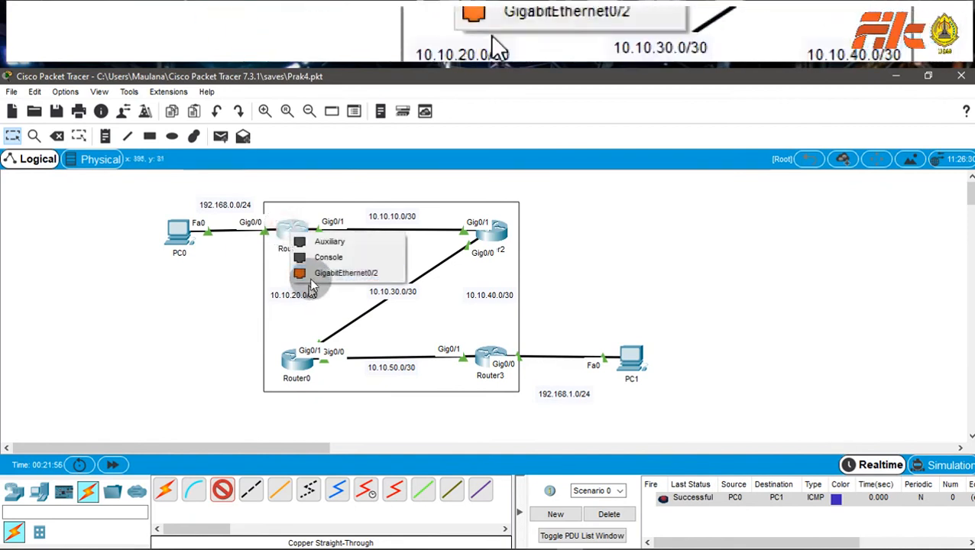
click(313, 273)
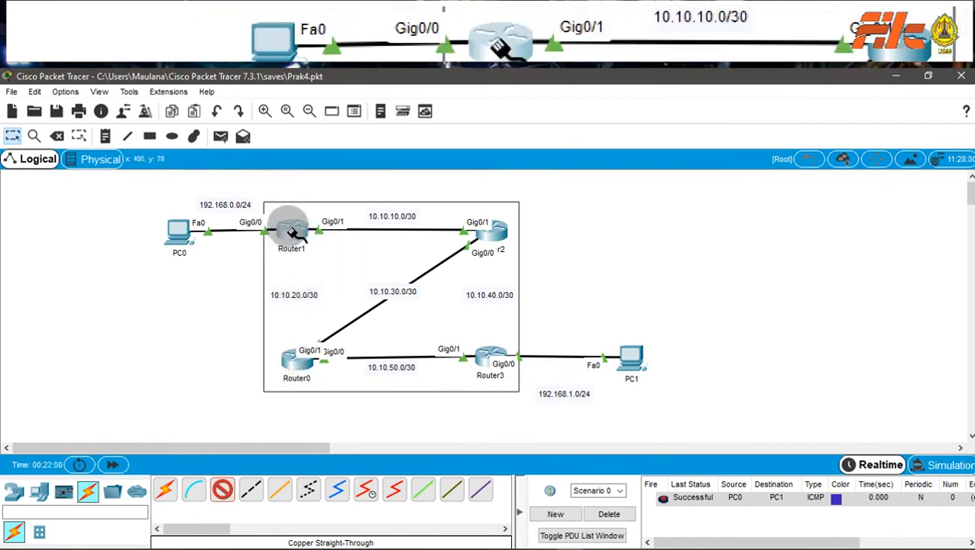
click(290, 359)
click(301, 396)
click(295, 231)
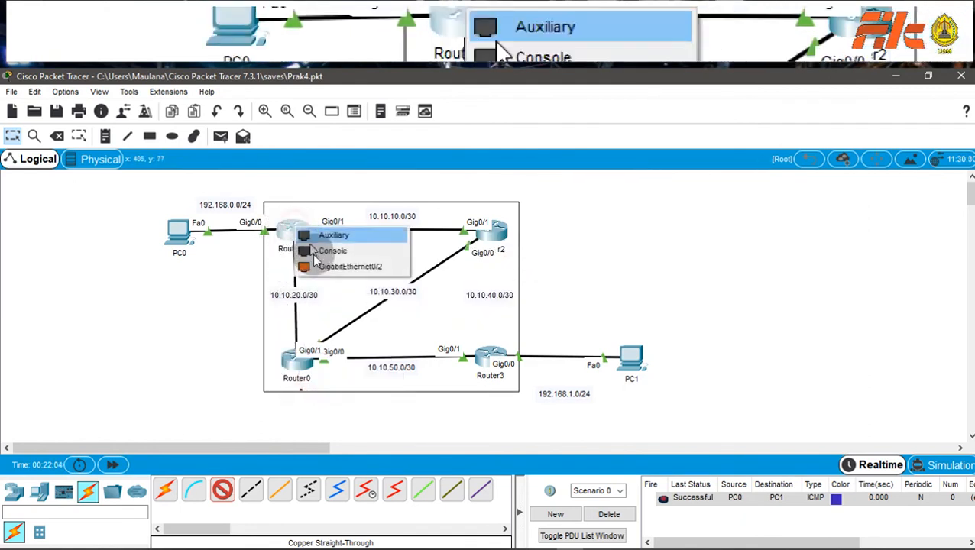
click(321, 266)
Step: Reconnect Router2's GigabitEthernet0/2 to Router3's GigabitEthernet0/2 with a copper straight-through cable
click(234, 477)
click(495, 226)
click(513, 268)
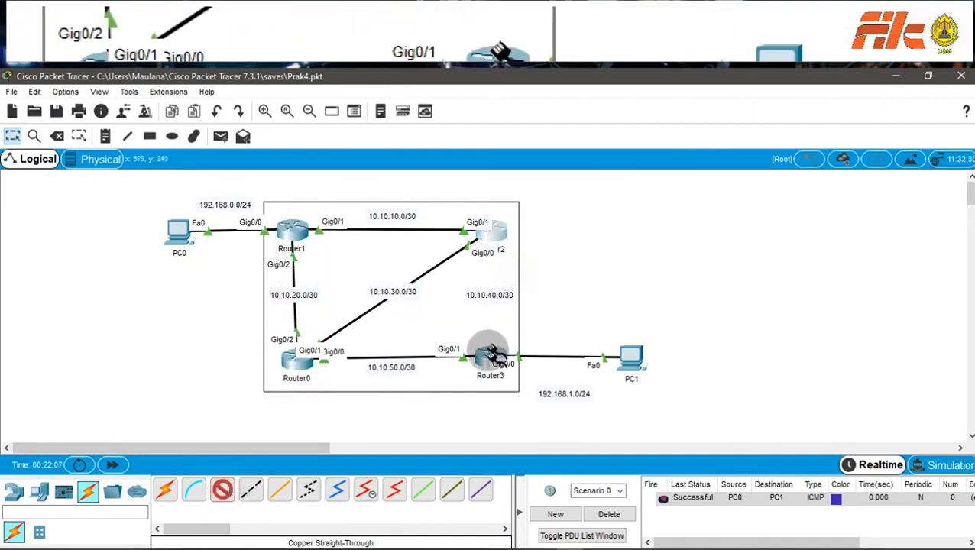
click(492, 230)
click(504, 271)
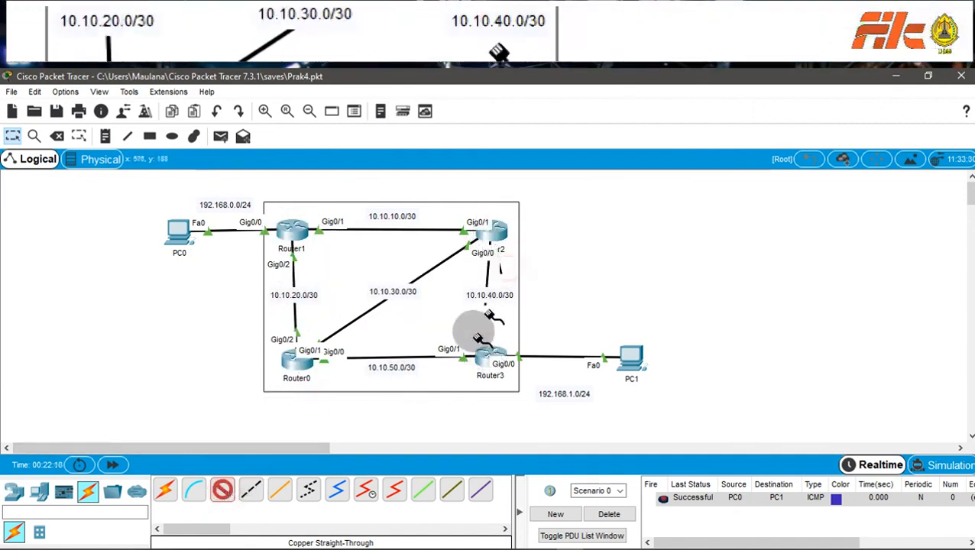
click(481, 352)
click(516, 388)
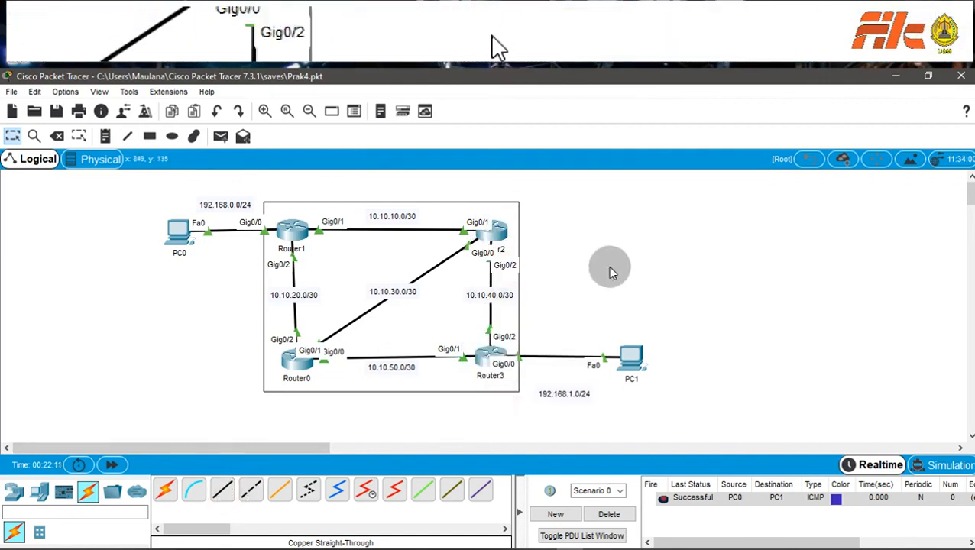